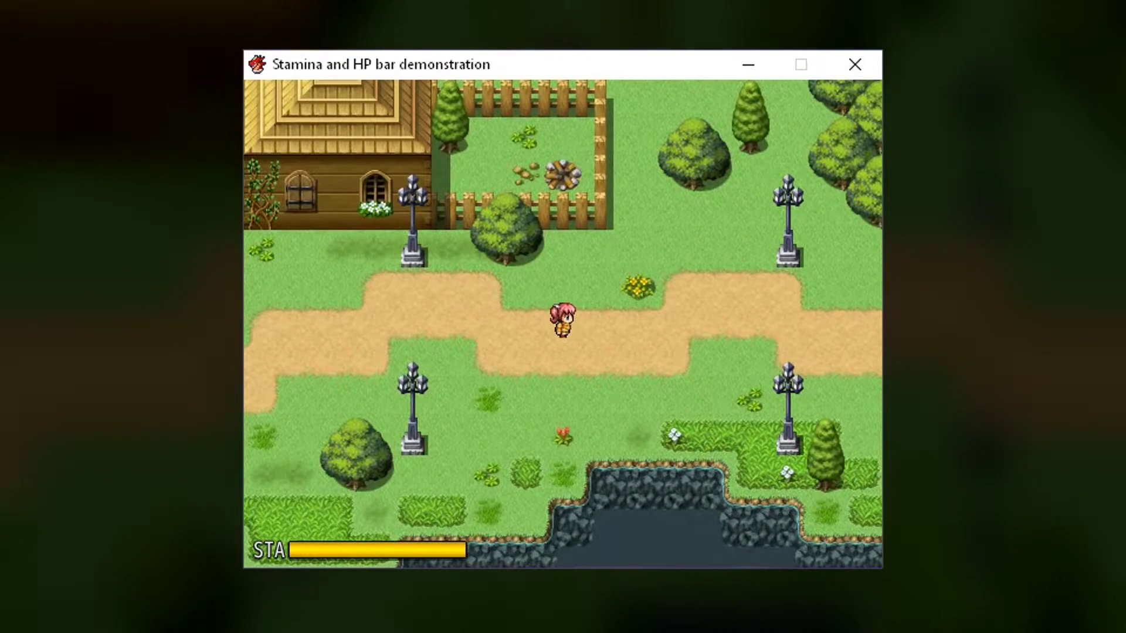
- Dash left twice to drain the STA bar, walking between dashes so it refills
key("shift+Left")
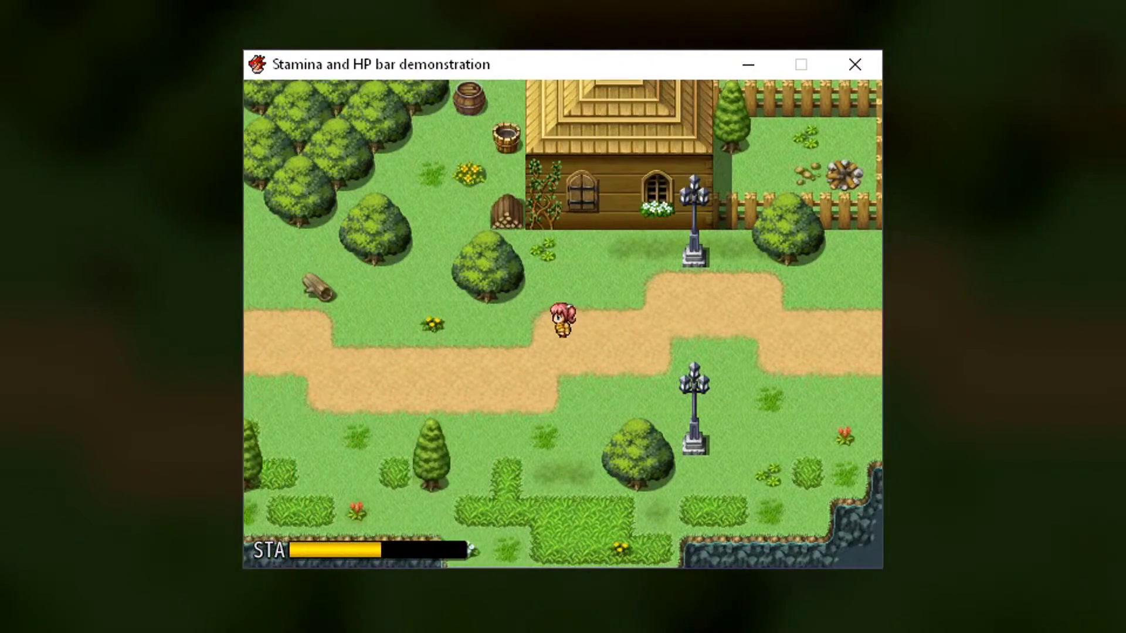
key("shift+Left")
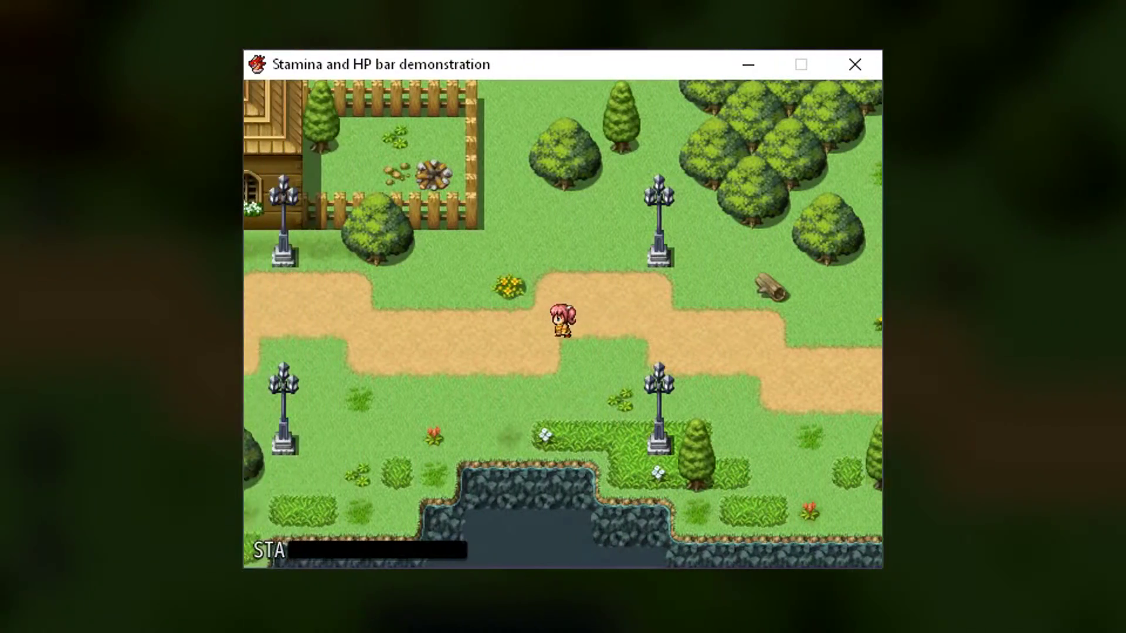
key("Left")
key("Down")
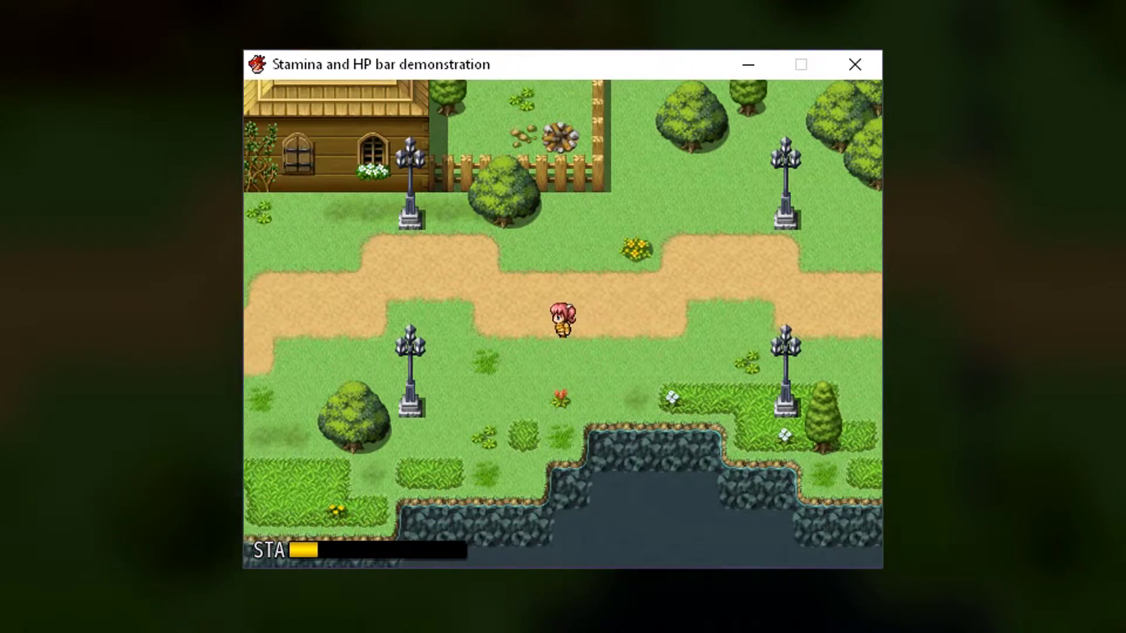
key("shift+Left")
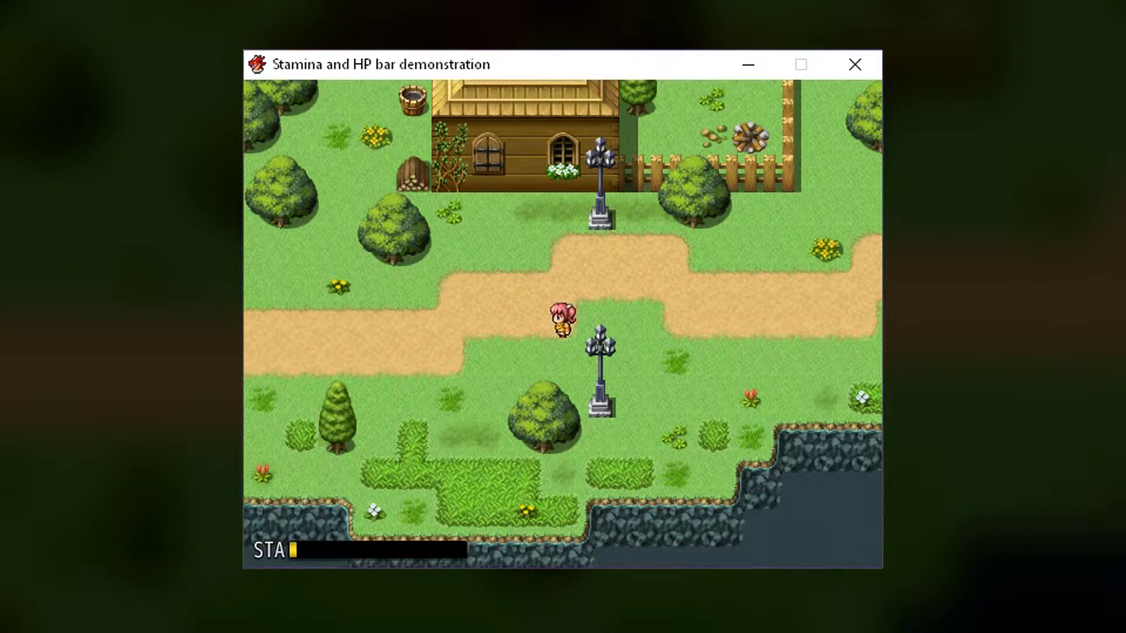
key("Left")
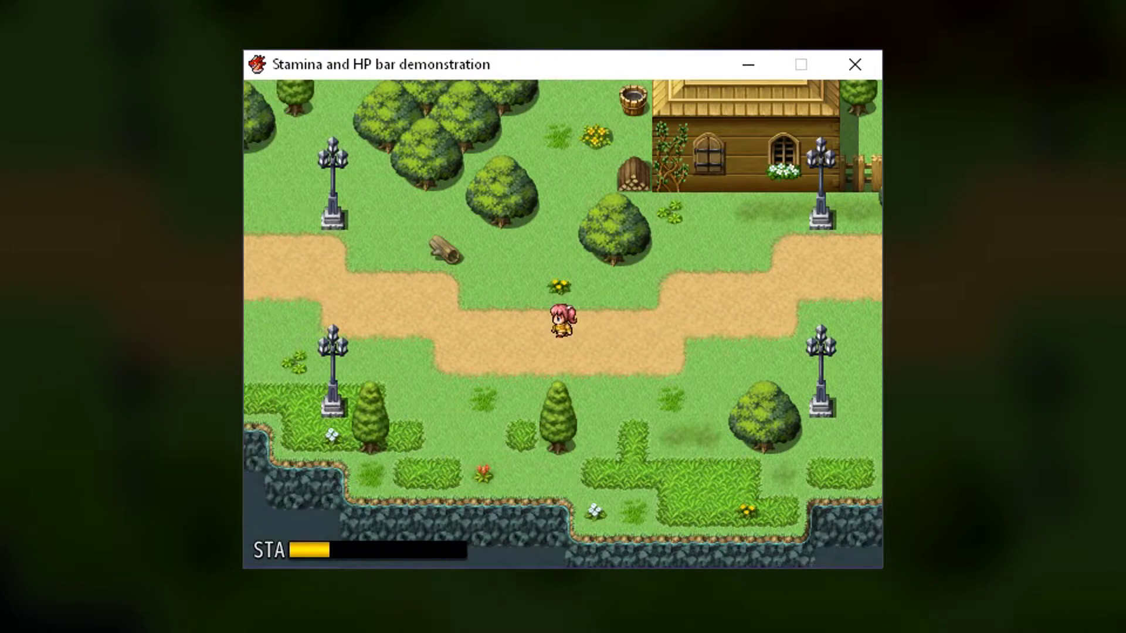
- Return to the path, dash left until stamina is empty, then step down to refill it
key("Right")
key("Down")
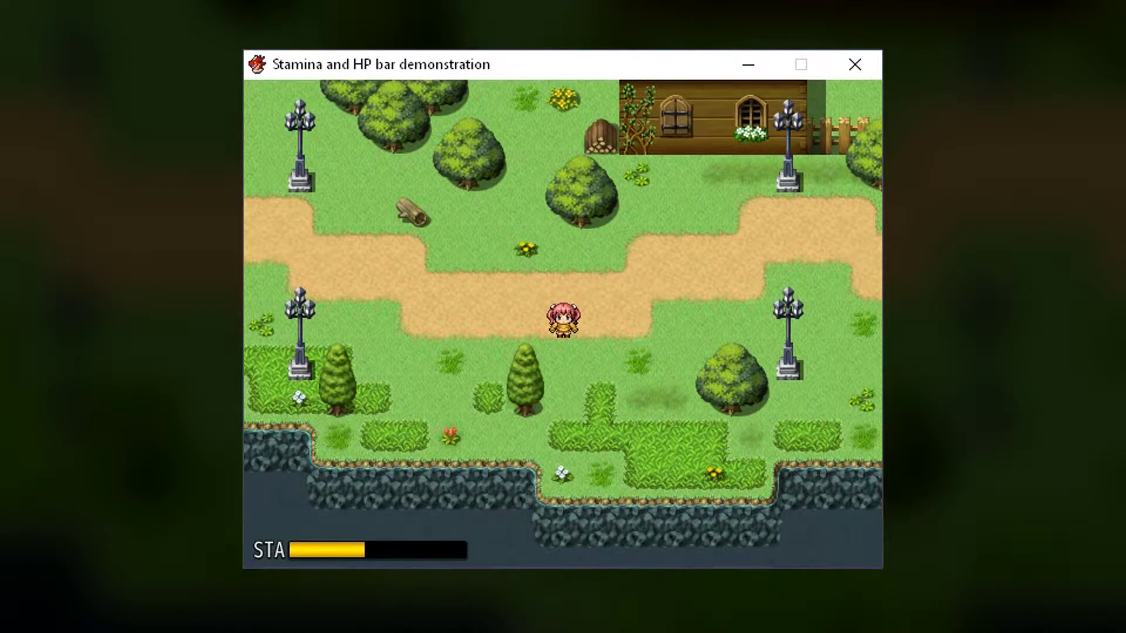
key("Up")
key("Left")
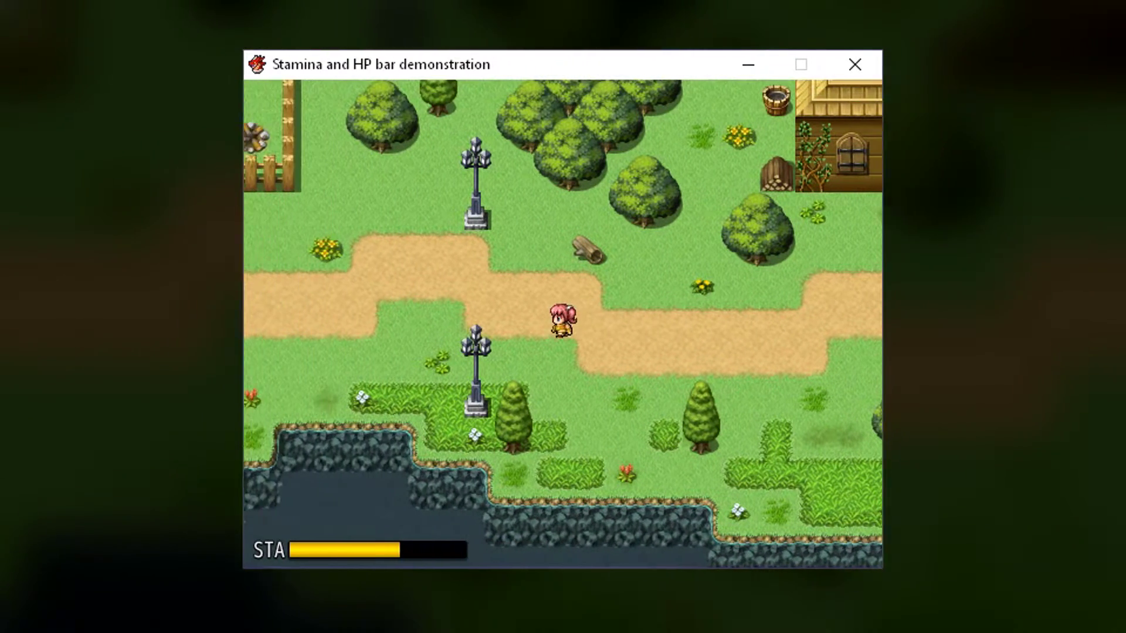
key("Left")
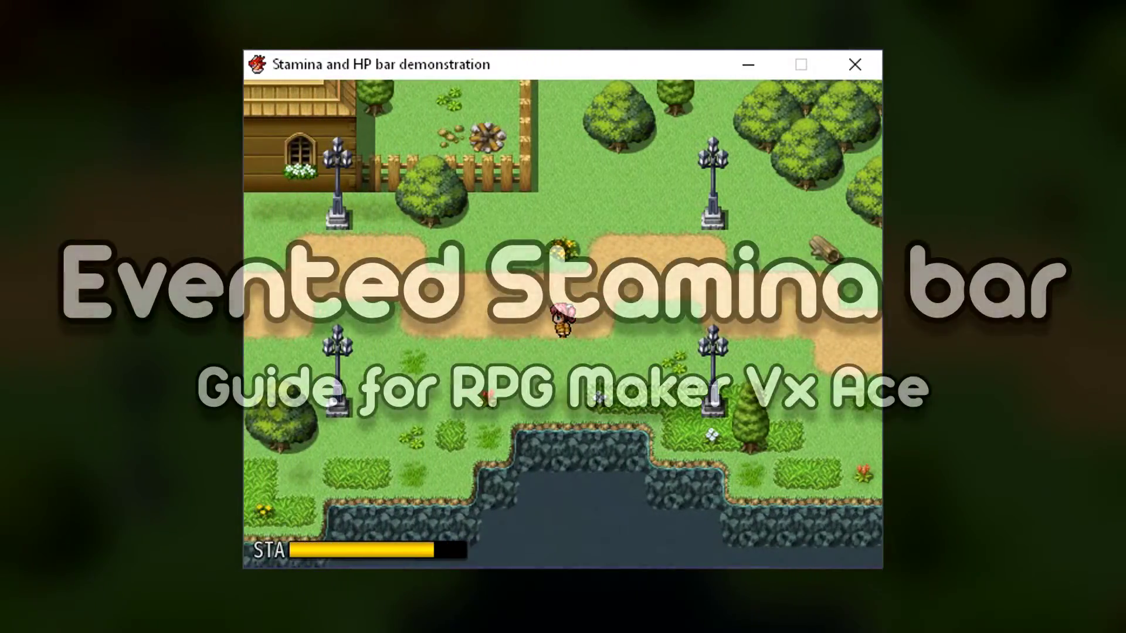
key("Left")
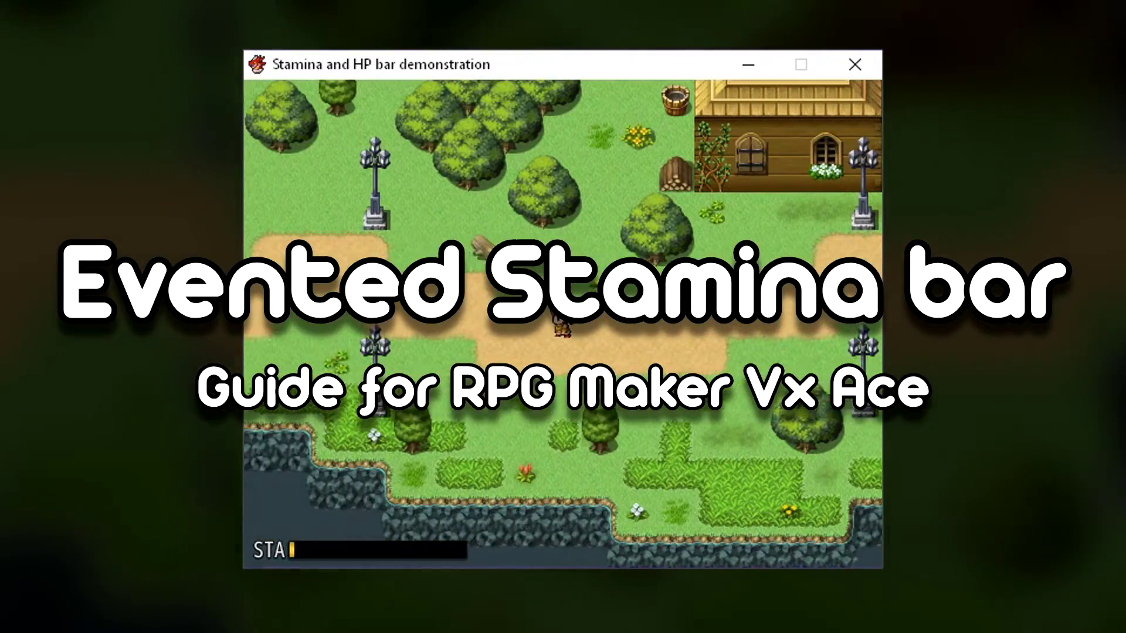
key("Left")
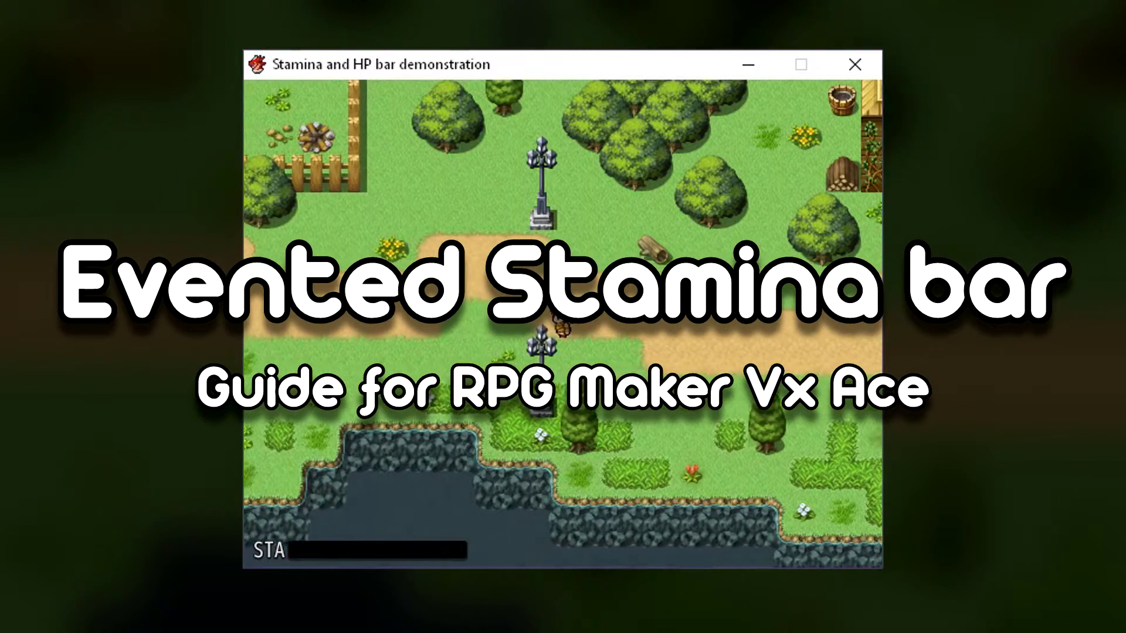
key("Left")
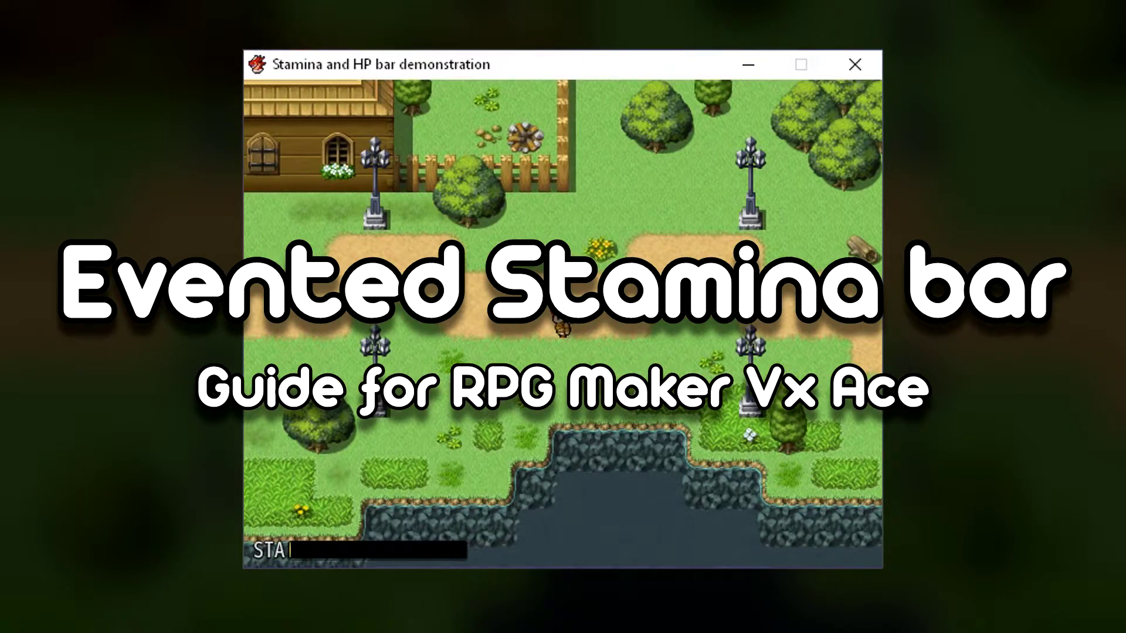
key("Down")
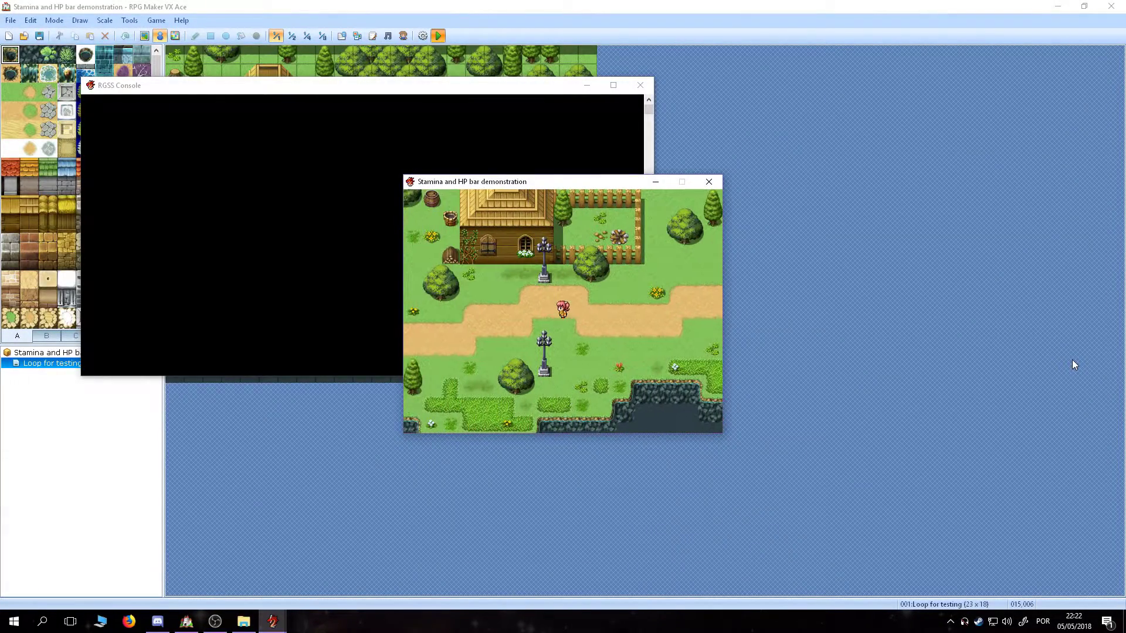
key("Left")
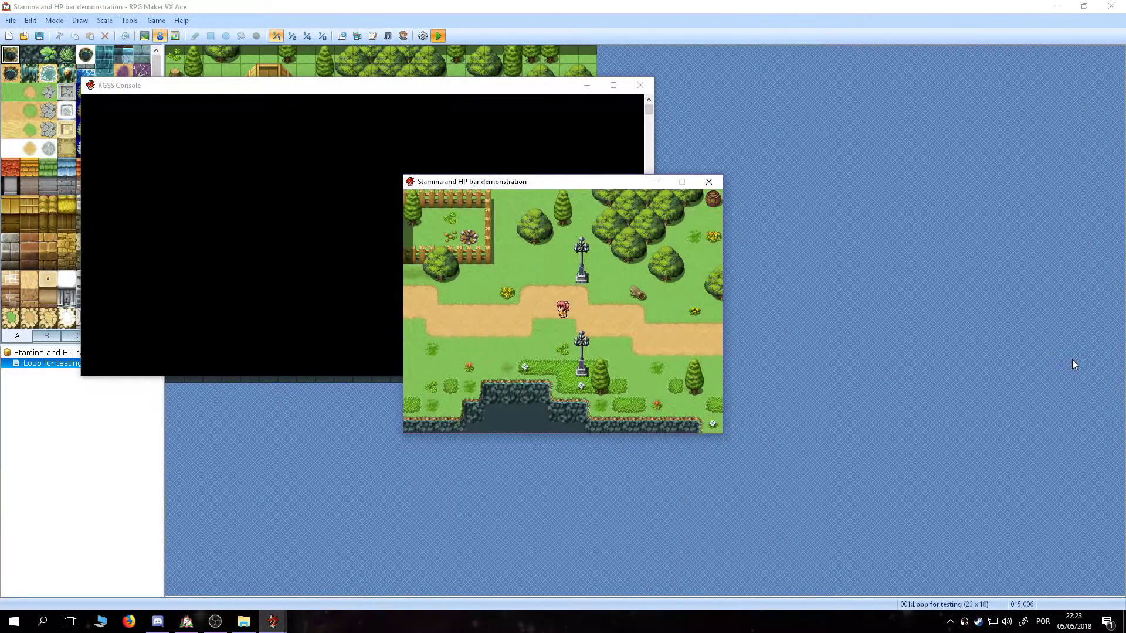
- Walk the character left and down, then end the playtest
key("Down")
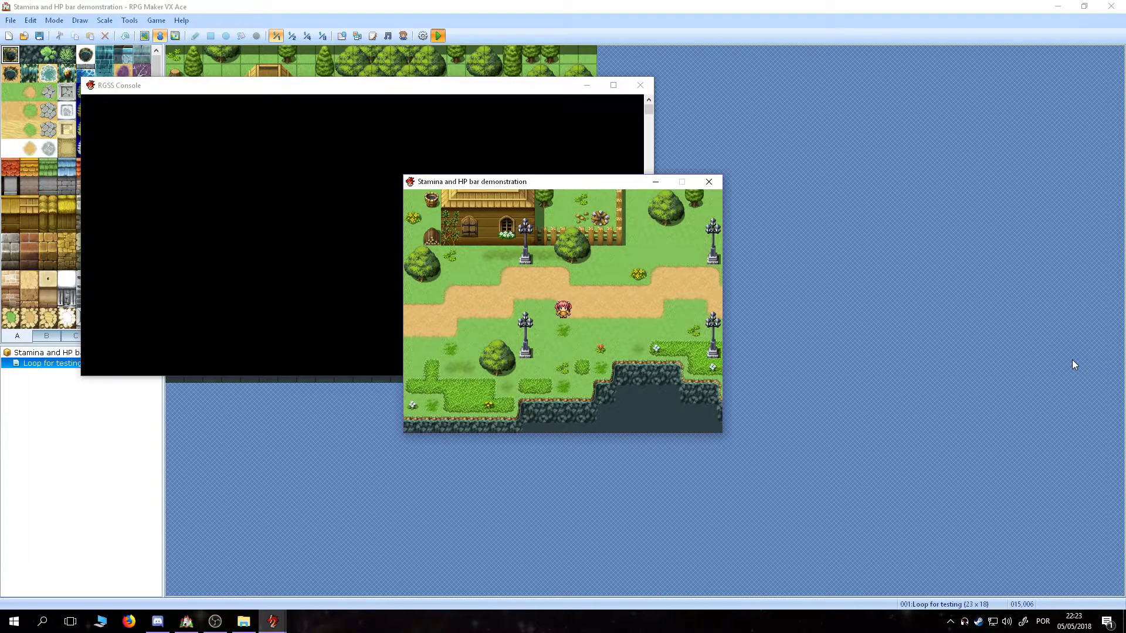
left_click(715, 183)
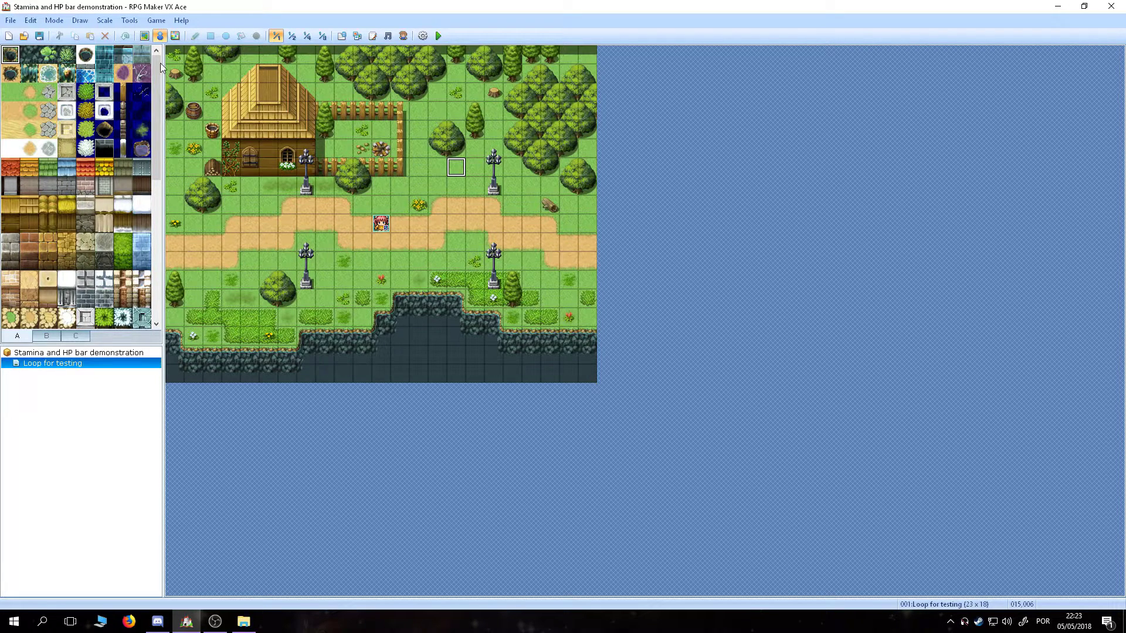
- Name common events 001 'Stamina Calc' and 002 'Stamina Bar' in the Database and apply
left_click(129, 21)
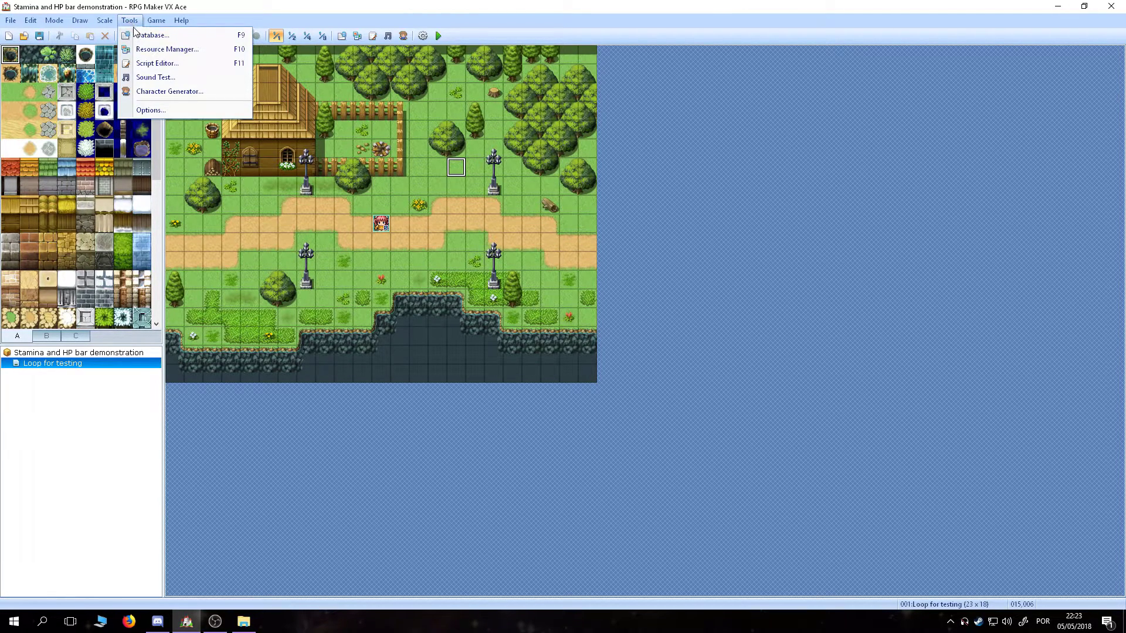
left_click(139, 35)
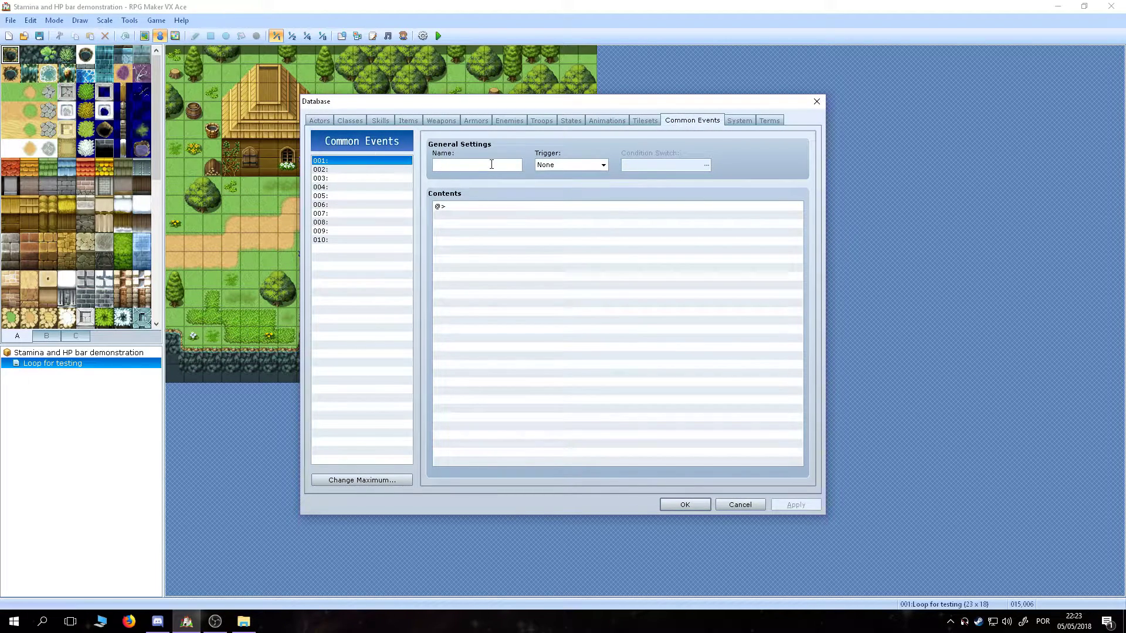
type("Stamina Calc")
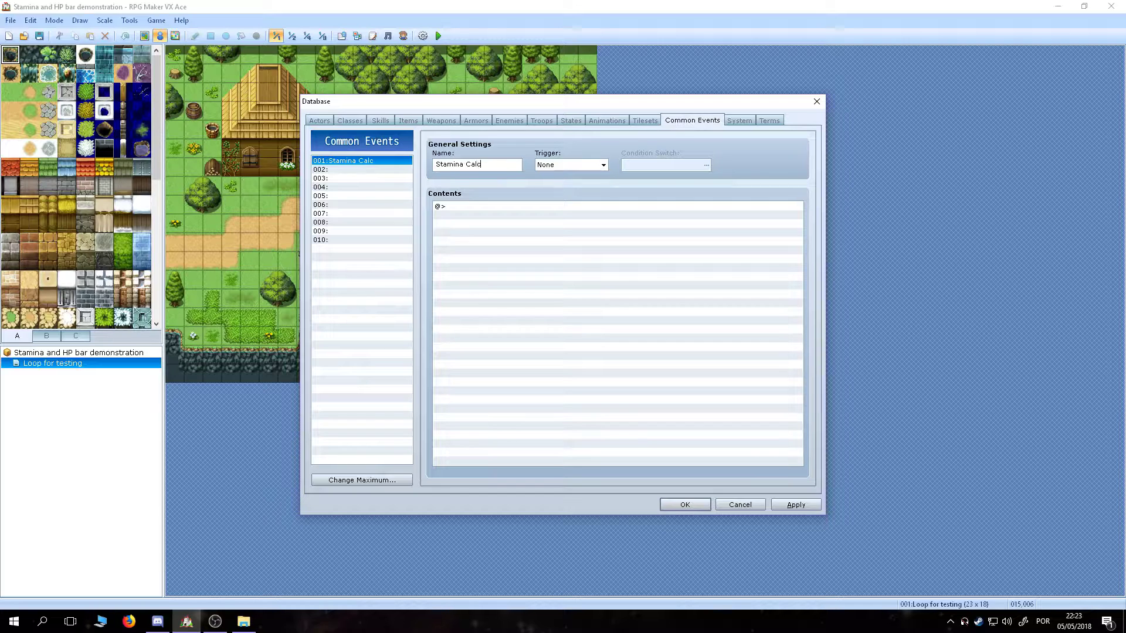
left_click(409, 170)
left_click(468, 166)
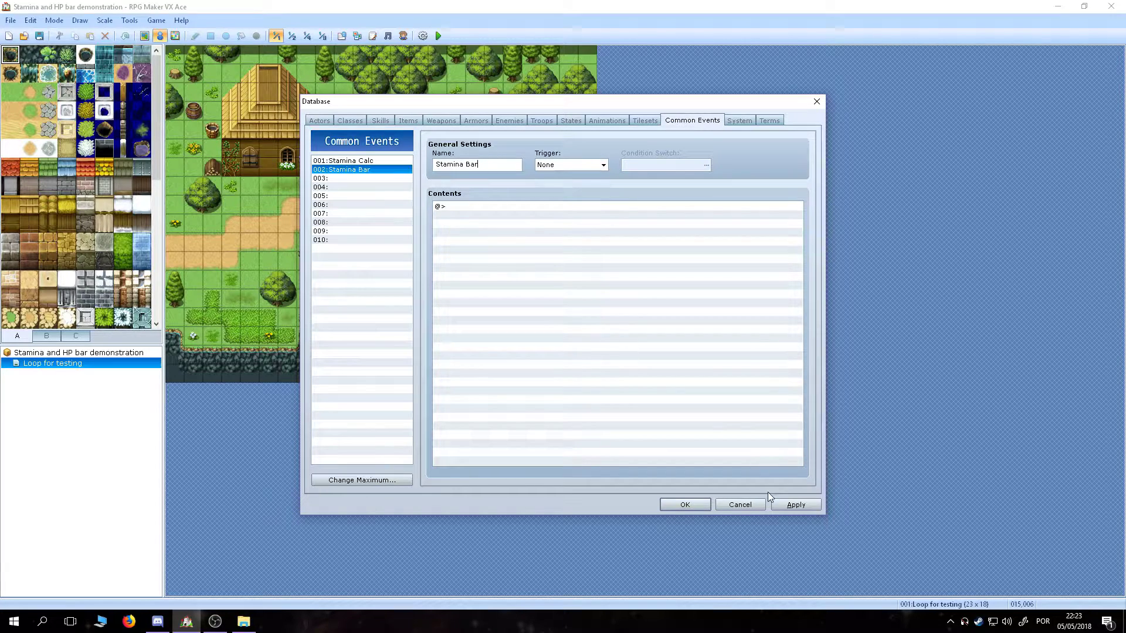
left_click(793, 505)
- Close the Database with OK and open the Script Editor from Tools
left_click(685, 504)
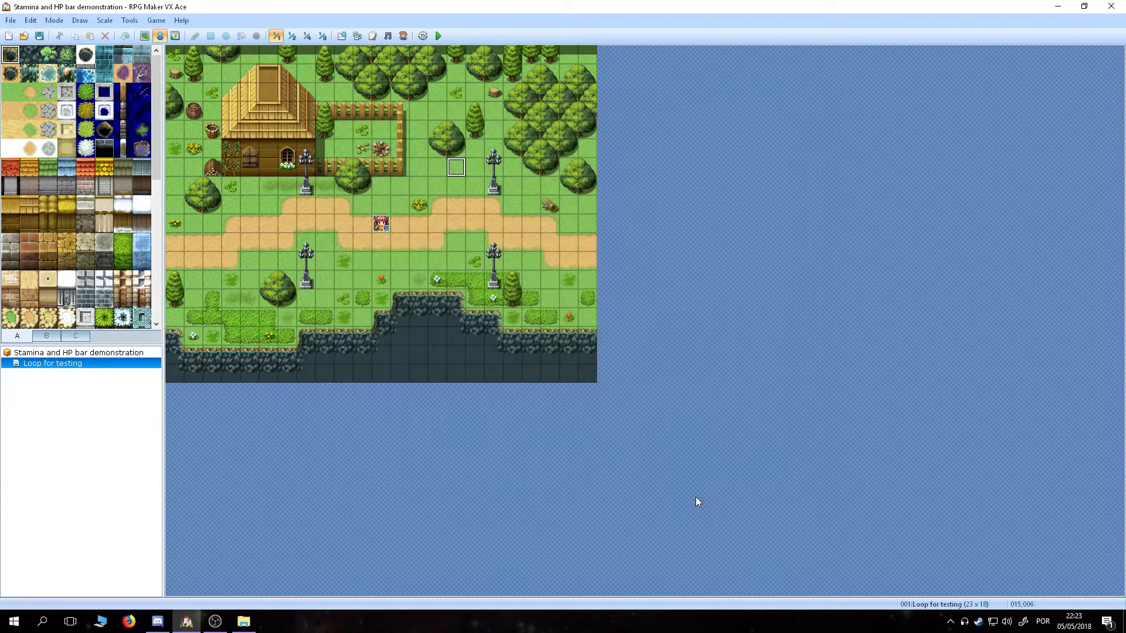
left_click(129, 20)
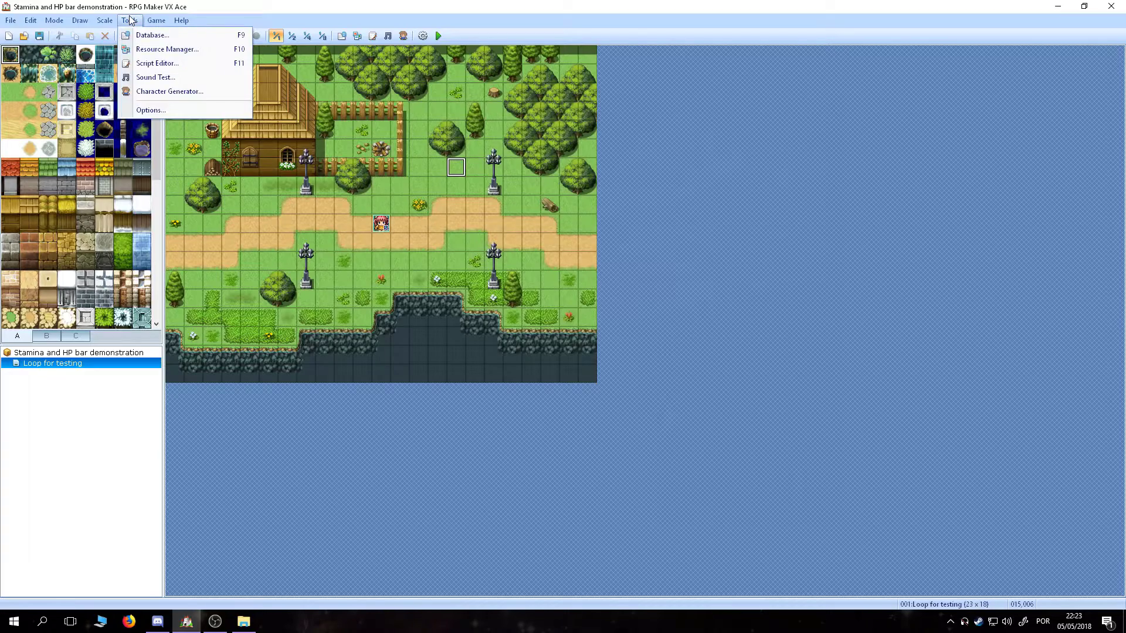
left_click(154, 64)
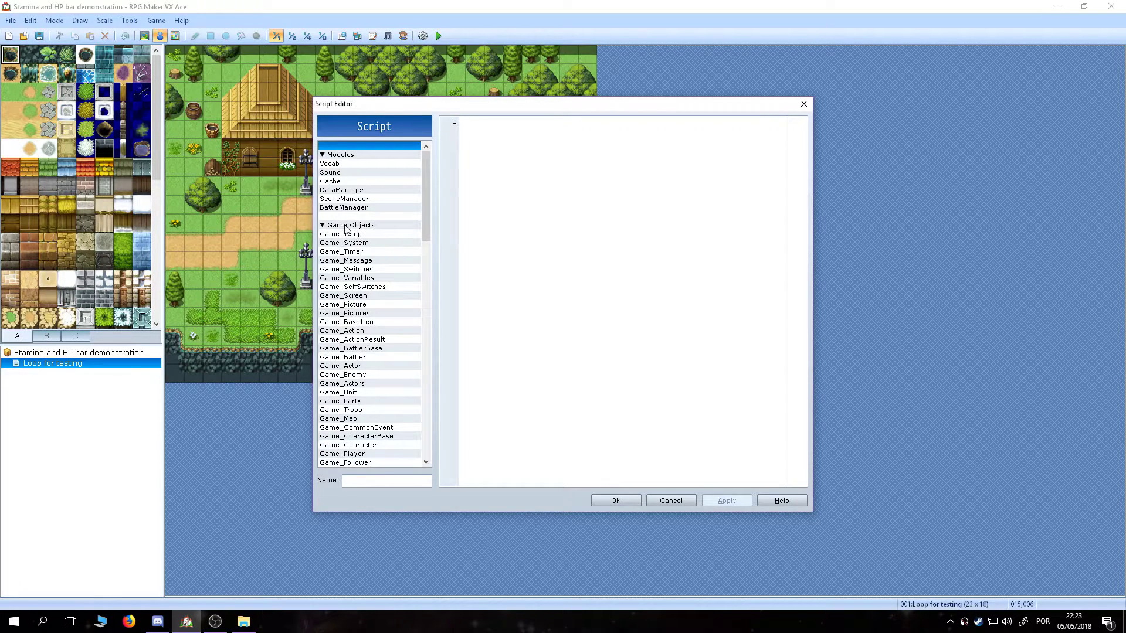
- In Game_Player, add 'return false if $game_switches[2]' as the first line of dash?
left_click(346, 455)
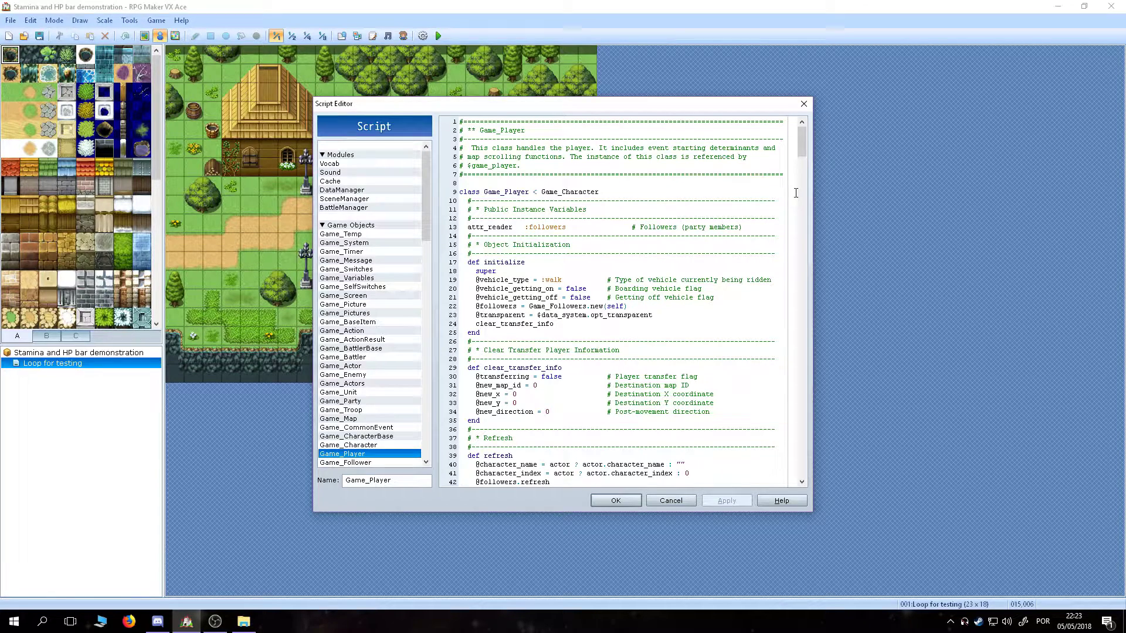
left_click_drag(803, 145, 814, 228)
left_click(532, 270)
key("Return")
type("re")
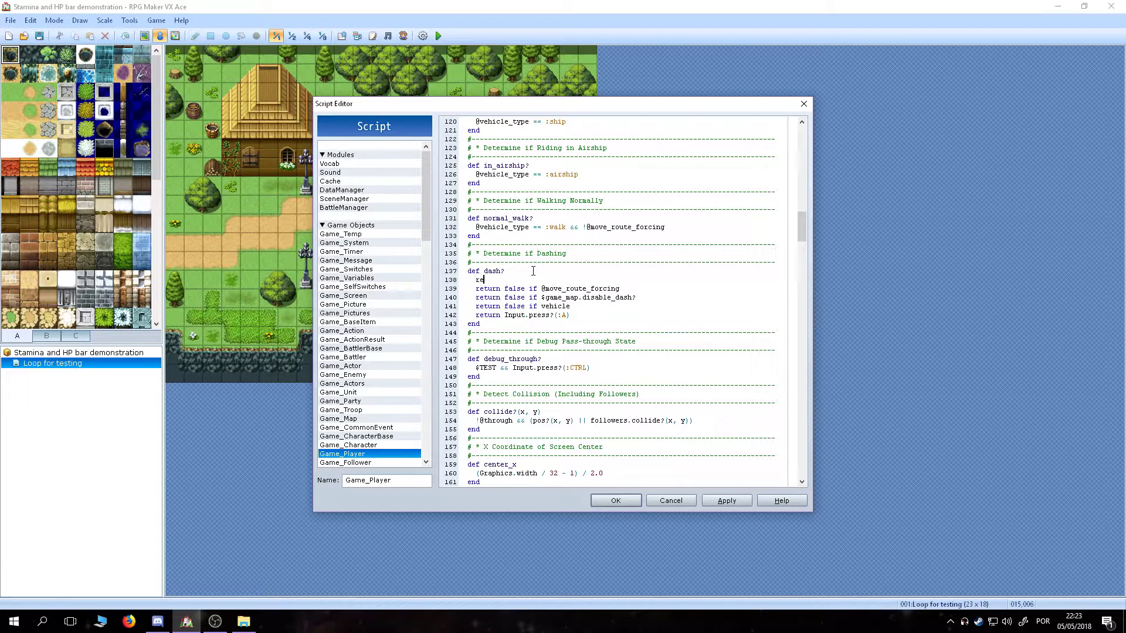
type("turn false if $game_switche")
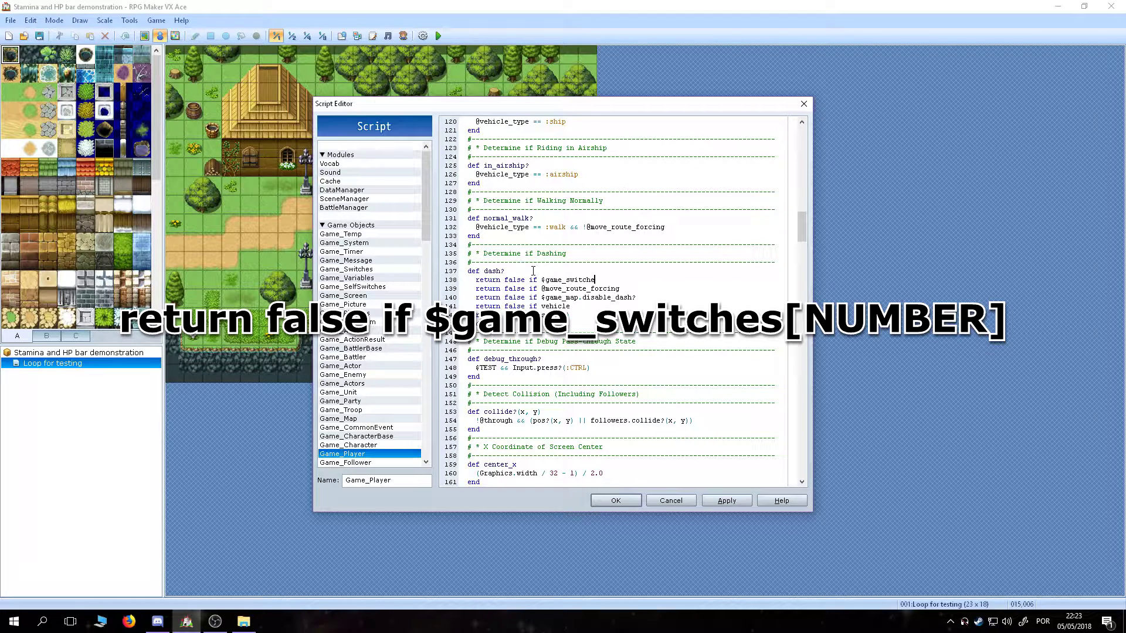
type("[2")
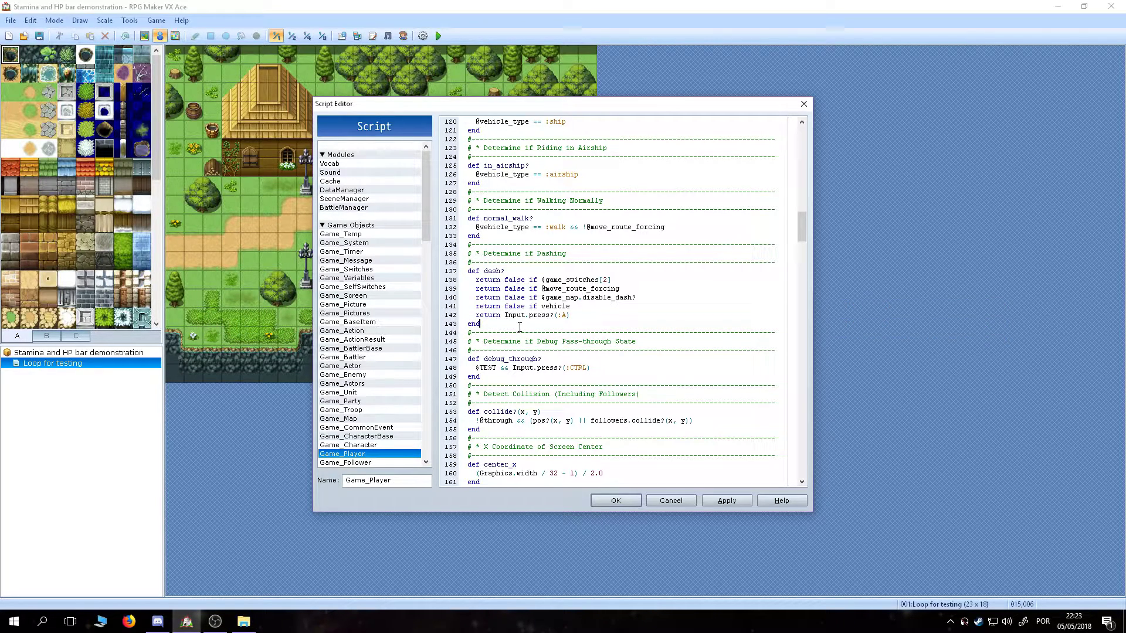
- Copy the dash? method block, then remove the added switch line from Game_Player
left_click_drag(520, 327, 423, 245)
right_click(493, 265)
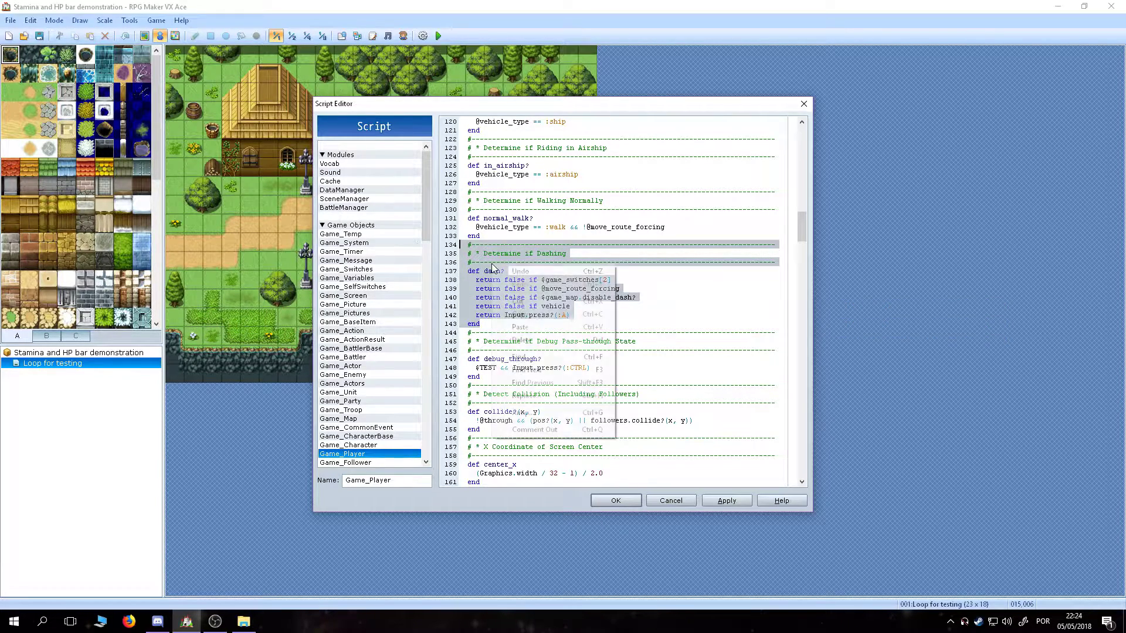
left_click(537, 317)
left_click_drag(611, 279, 395, 281)
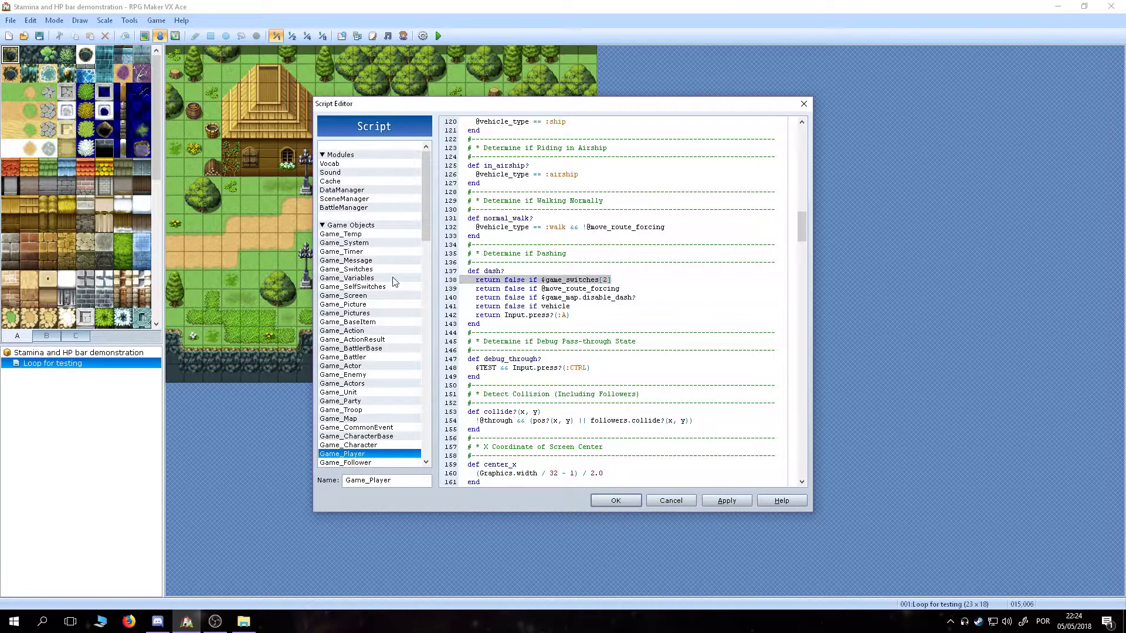
key("Delete")
key("BackSpace")
- Insert a new script under Materials and paste the copied dash? method into it
left_click_drag(428, 233, 433, 437)
left_click(382, 427)
right_click(378, 428)
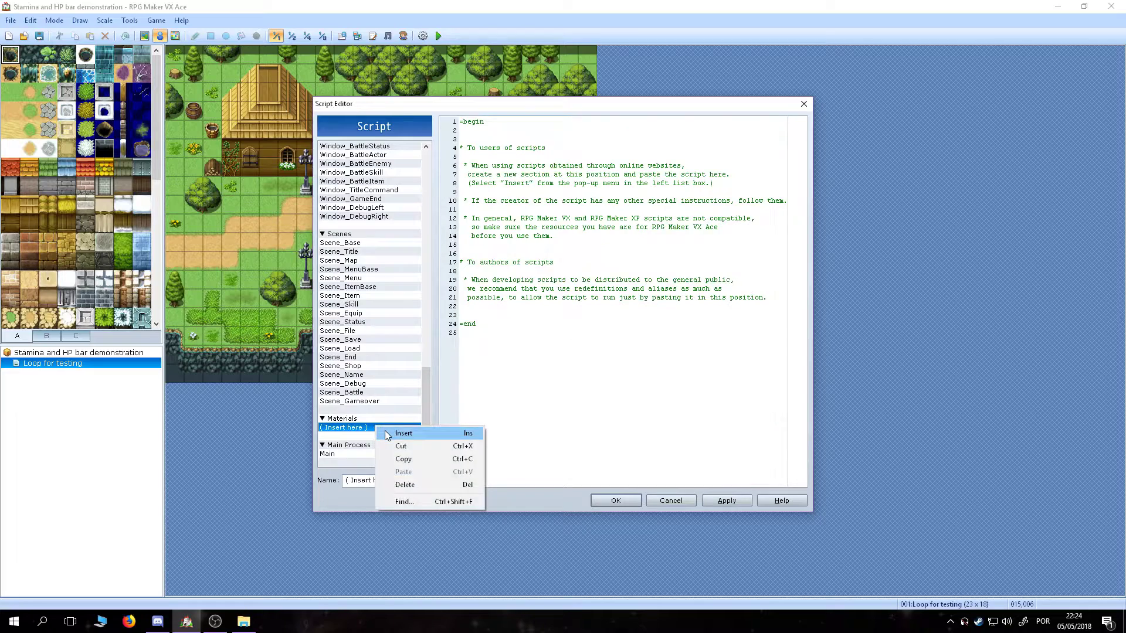
left_click(387, 435)
right_click(568, 256)
left_click(606, 323)
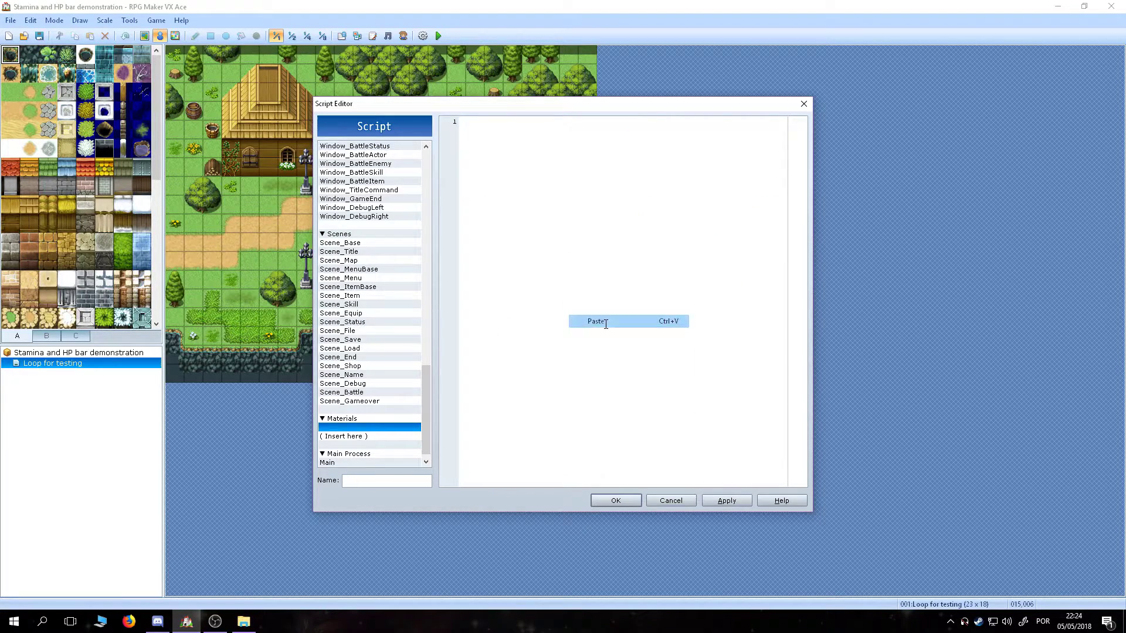
- Copy the Game_Player class declaration line from the Game_Player script
left_click_drag(426, 410, 427, 245)
left_click(369, 278)
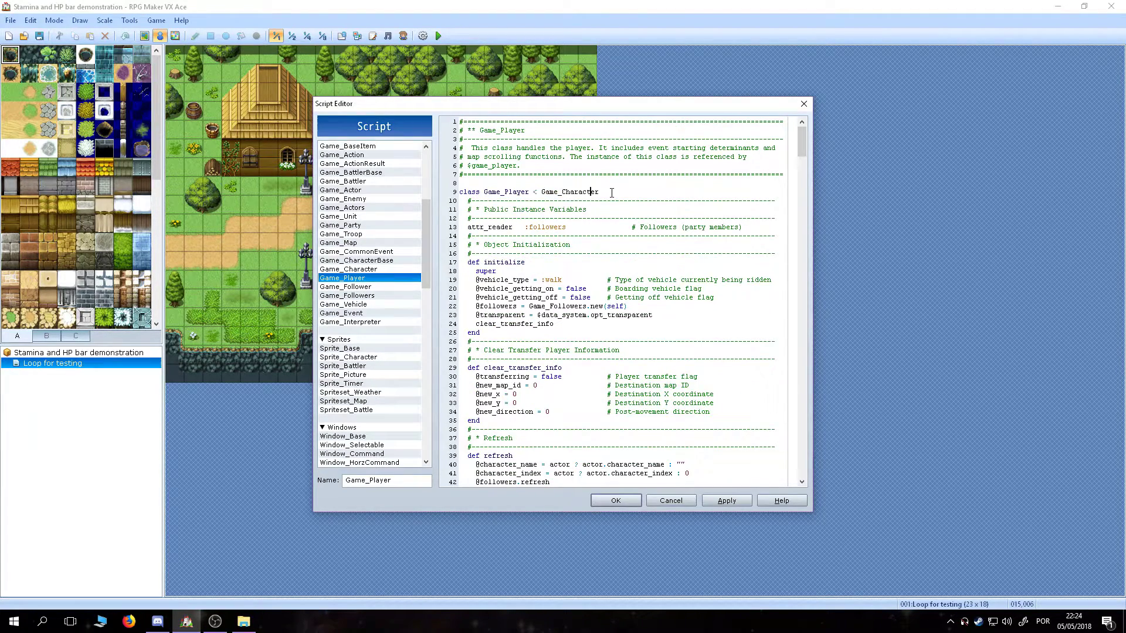
left_click_drag(611, 193, 459, 192)
right_click(461, 192)
left_click(495, 245)
- Paste the class declaration at the top of the new Materials script and apply
left_click_drag(426, 246, 433, 413)
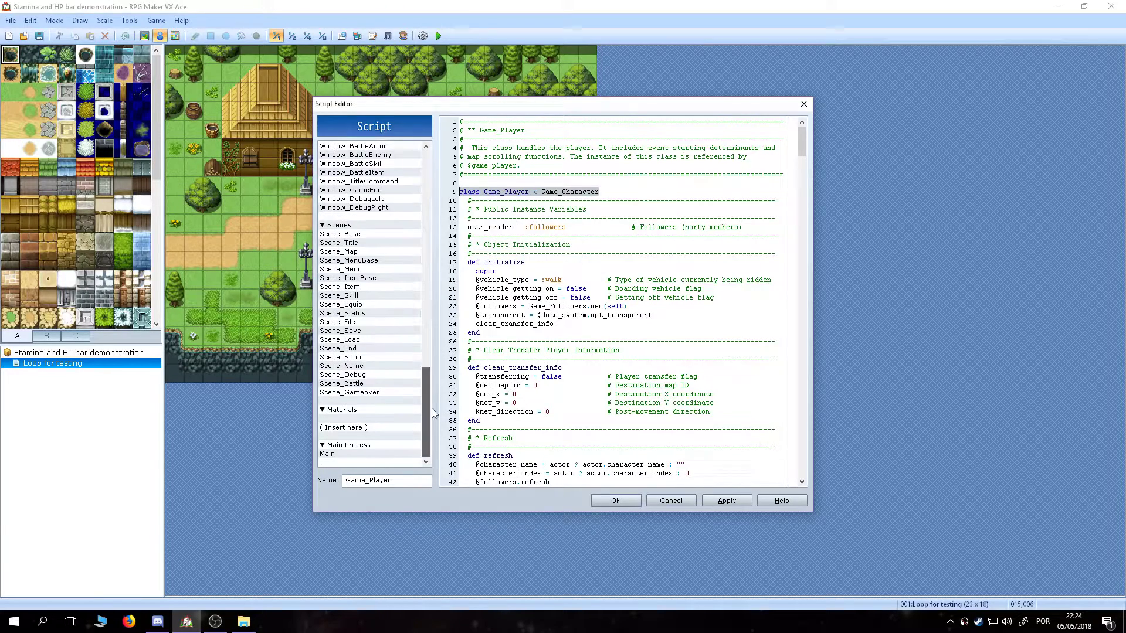
left_click(369, 418)
left_click(467, 122)
key("Return")
key("Up")
right_click(556, 120)
left_click(594, 188)
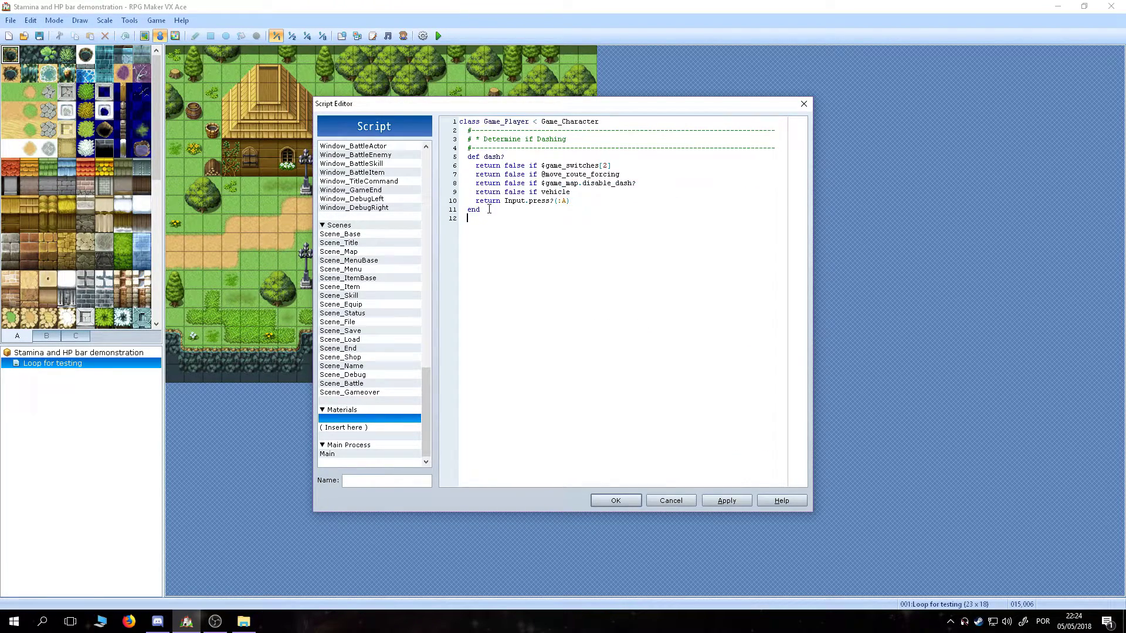
left_click(616, 500)
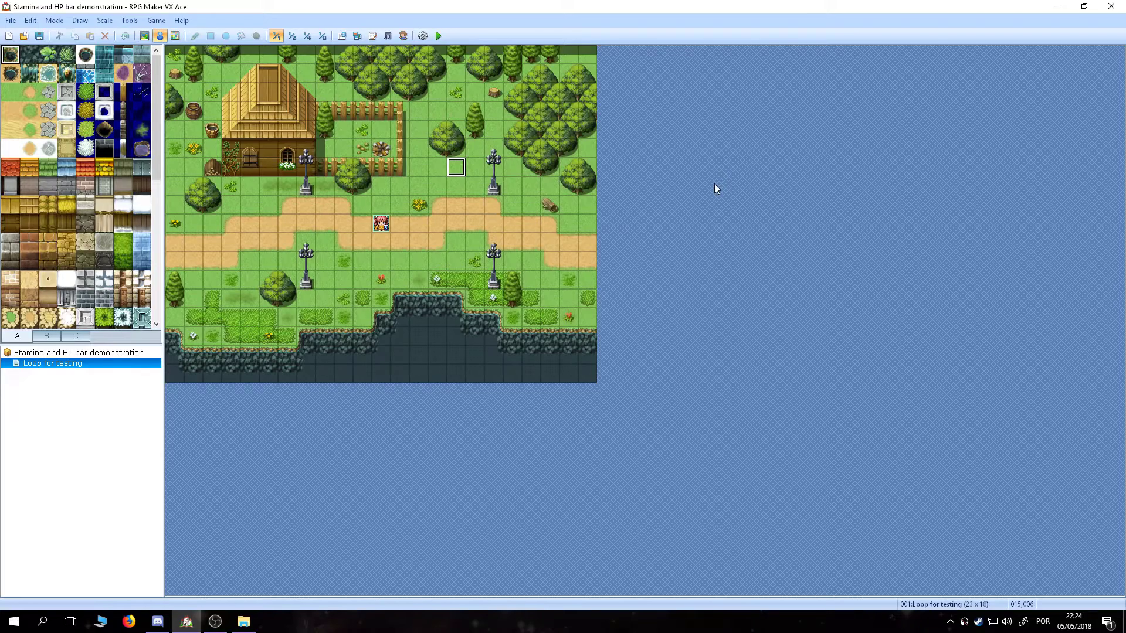
- Set Stamina Bar's trigger to Parallel Process with condition switch 0001, renamed 'Stamina'
left_click(129, 20)
left_click(151, 35)
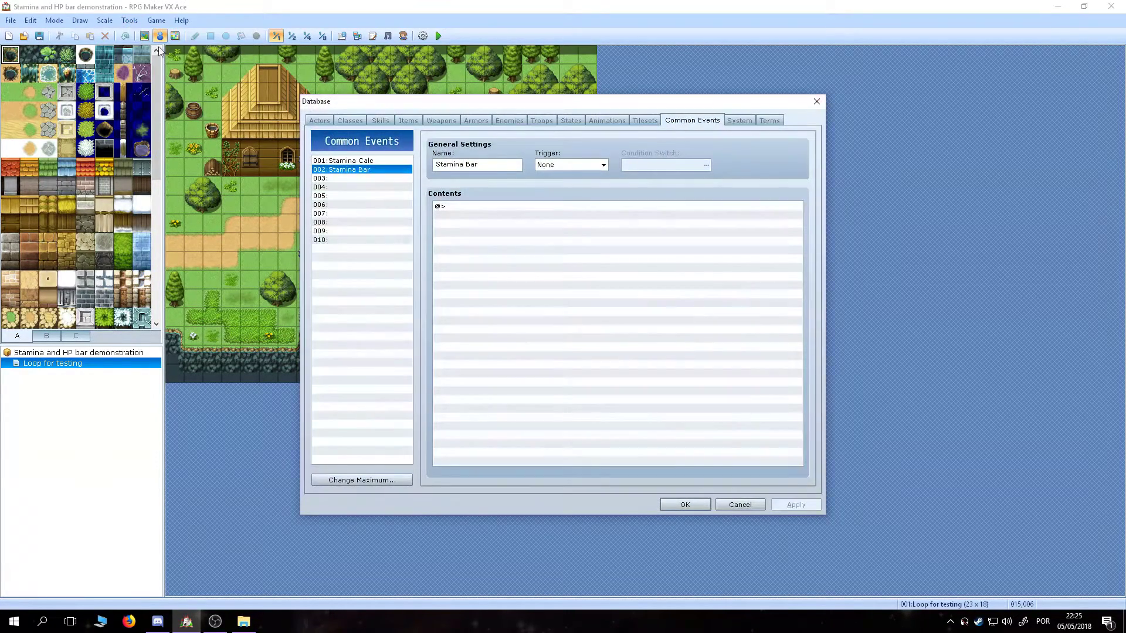
left_click(603, 164)
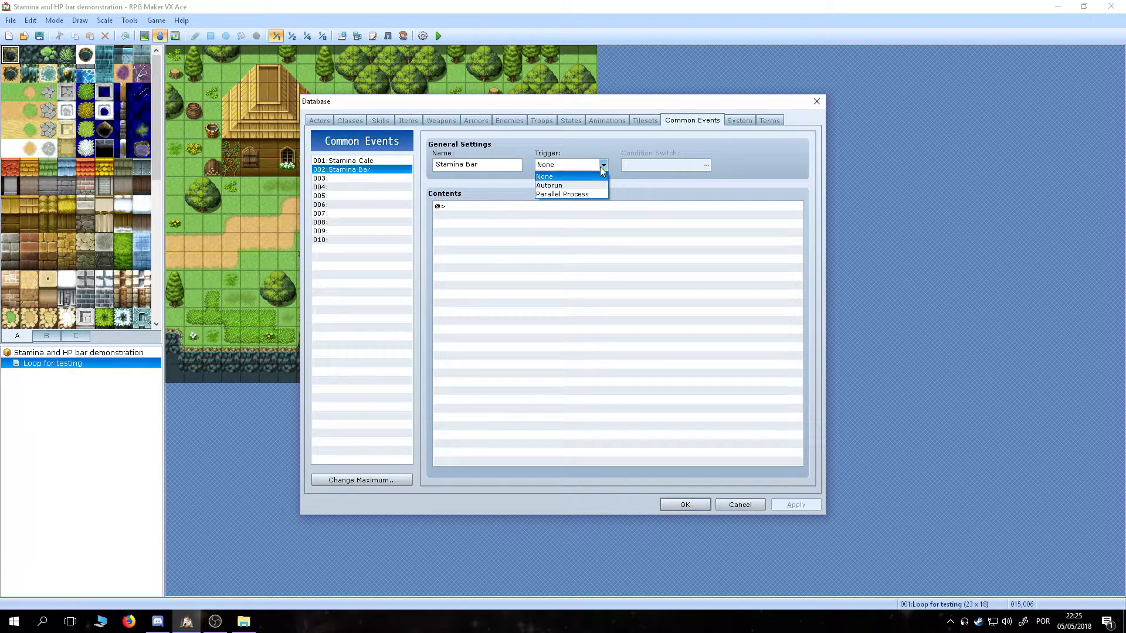
left_click(592, 192)
left_click(704, 166)
left_click(704, 166)
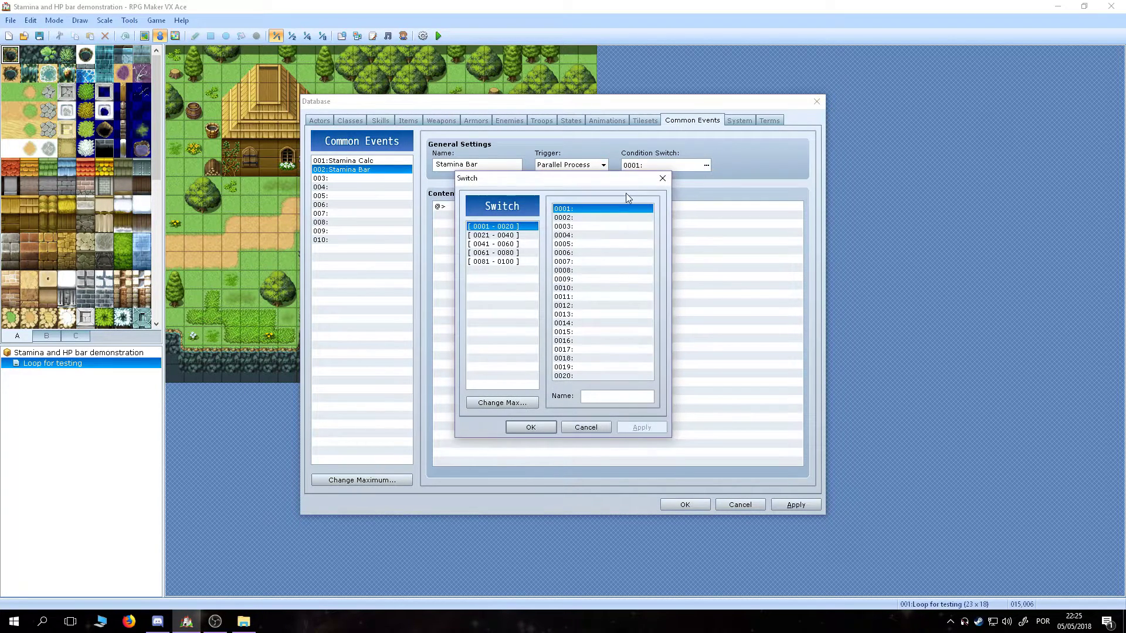
left_click(600, 394)
type("Stamina")
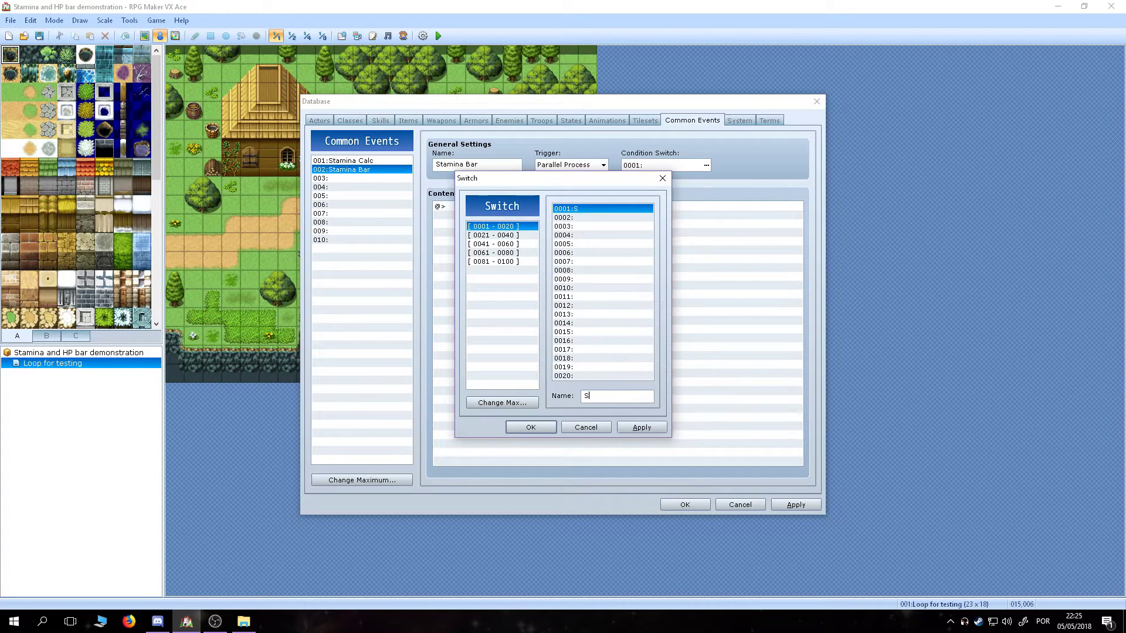
left_click(641, 427)
left_click(544, 428)
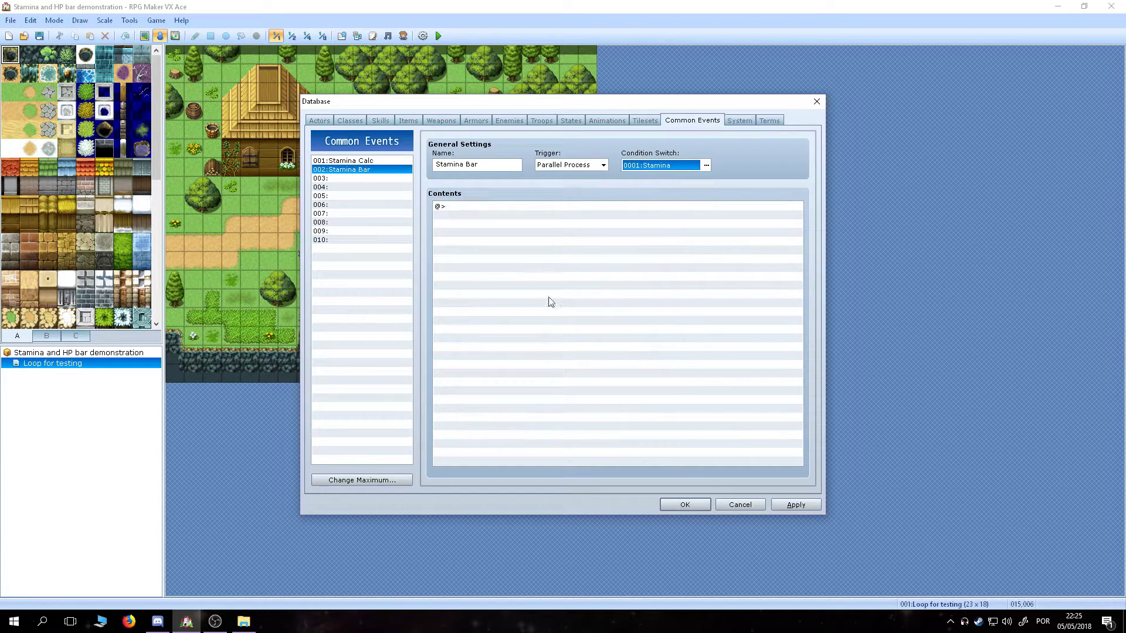
- Add a Show Picture #1 command displaying 'hud-sta' at X 8, Y 392
right_click(557, 209)
left_click(564, 211)
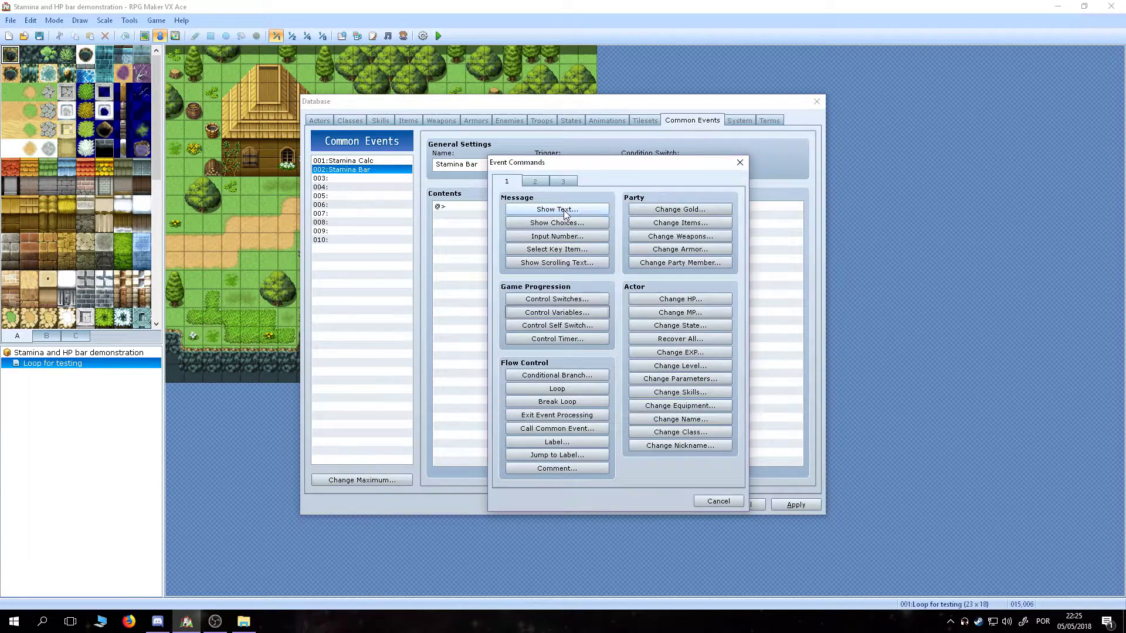
left_click(535, 182)
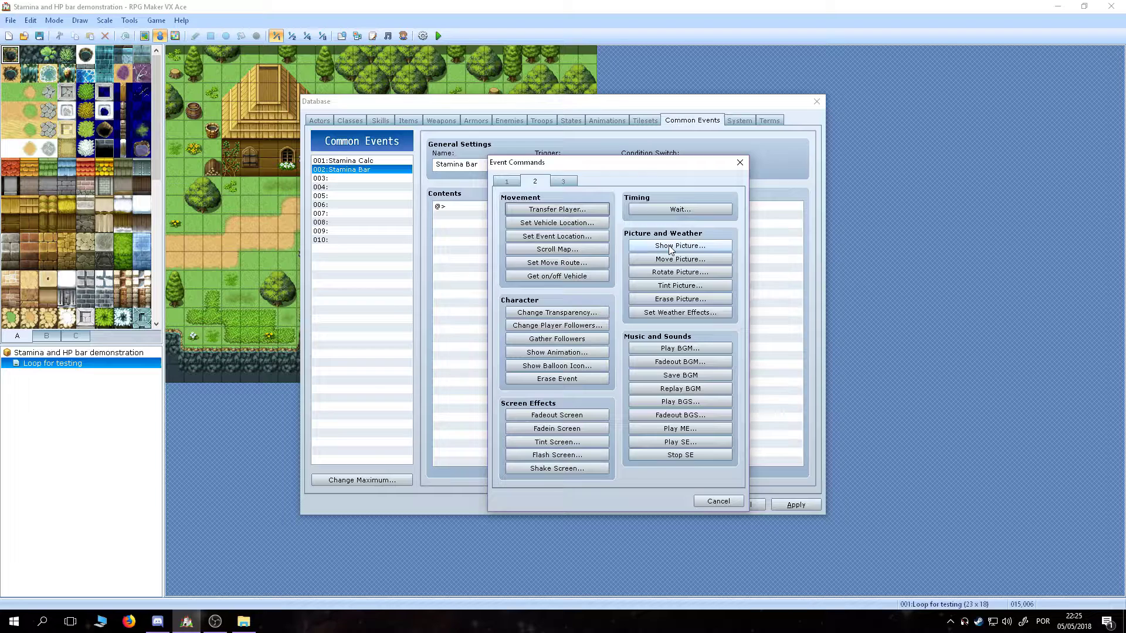
left_click(670, 246)
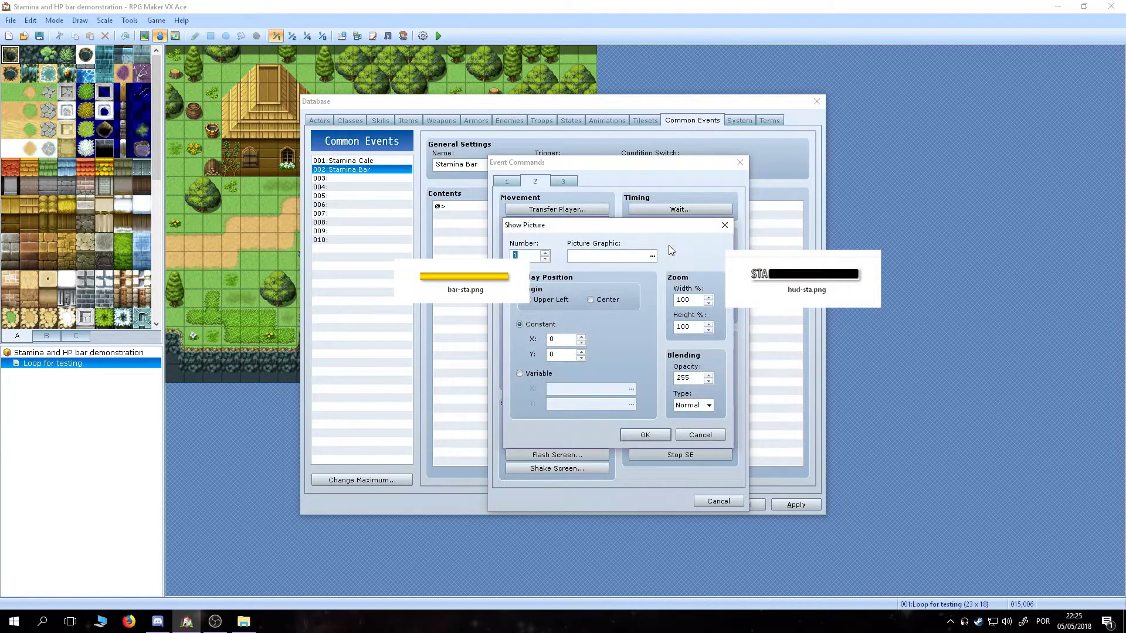
left_click(652, 255)
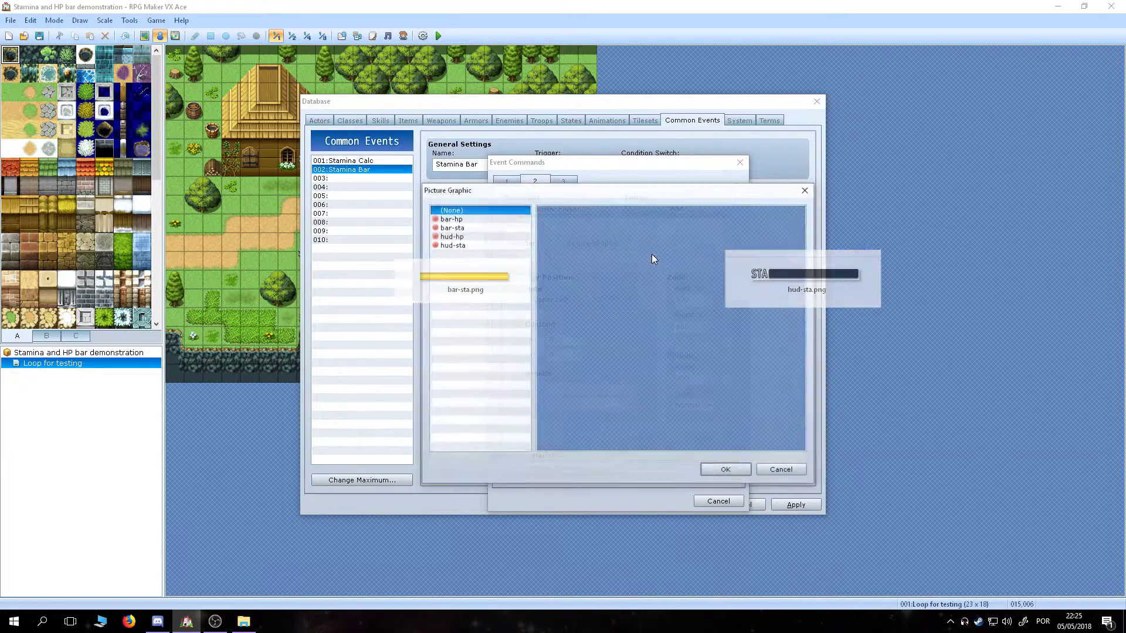
left_click(463, 245)
left_click(725, 470)
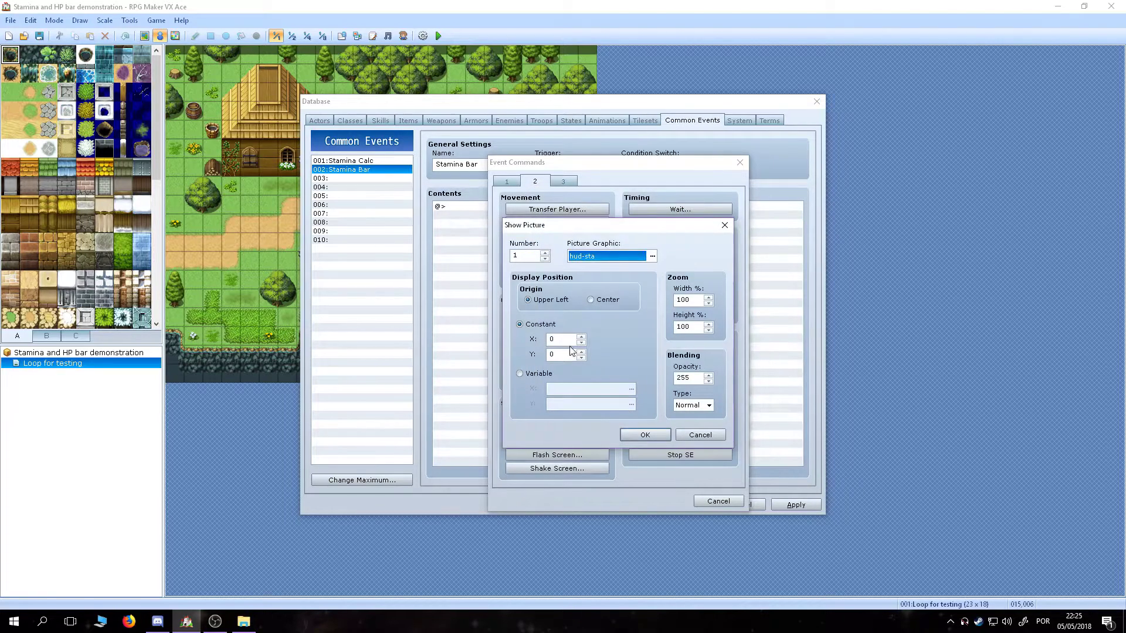
left_click(570, 342)
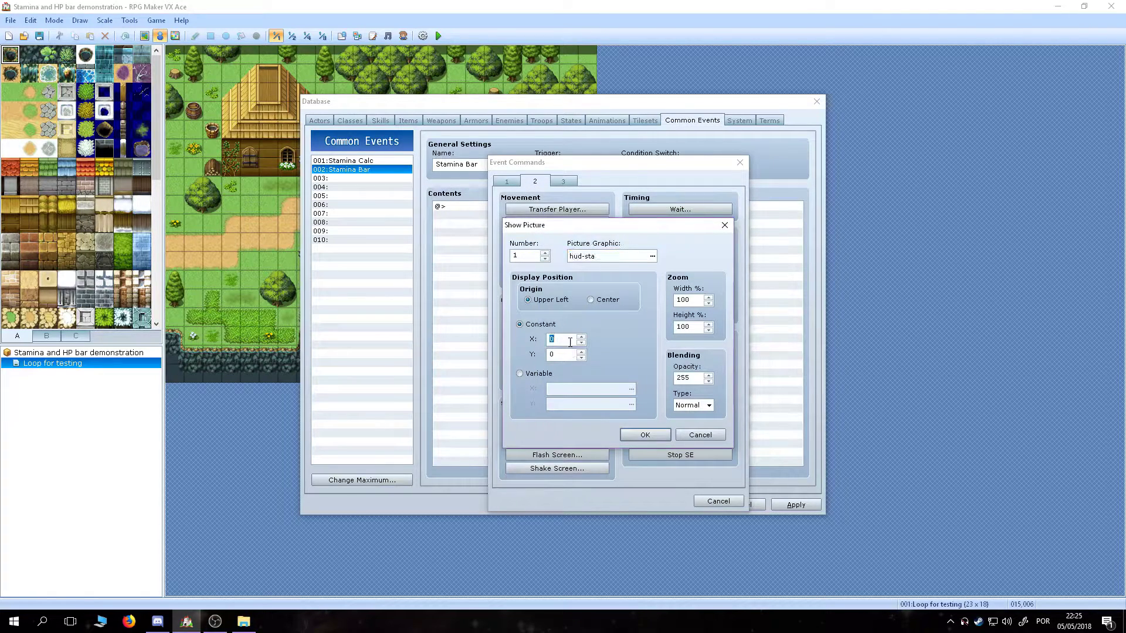
left_click(639, 435)
- Add a Script command: screen.pictures[2].show("bar-sta", 0, 39, 394, $game_variables…
right_click(591, 216)
left_click(610, 224)
left_click(563, 181)
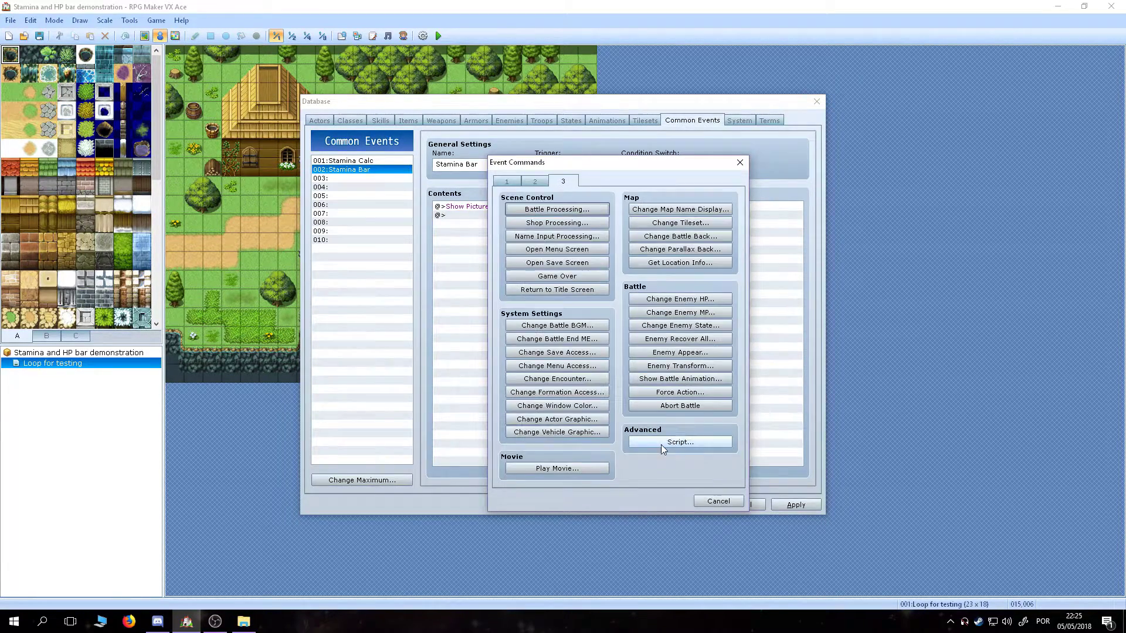
left_click(680, 445)
type("screen.pictures[")
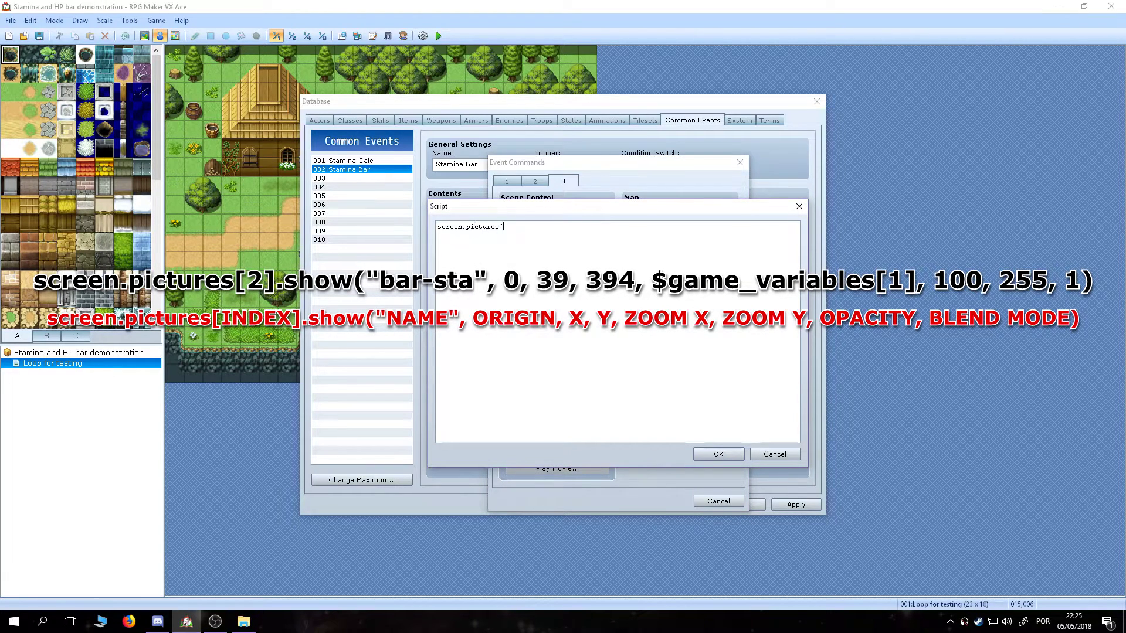
type("2].show(\"bar-sta\", 0, 39, 394, $game_variables[1], 100, 255, 1")
- Commit the bar-sta script line, then create a map event 'Autorun' with Autorun trigger
left_click(719, 453)
left_click(680, 503)
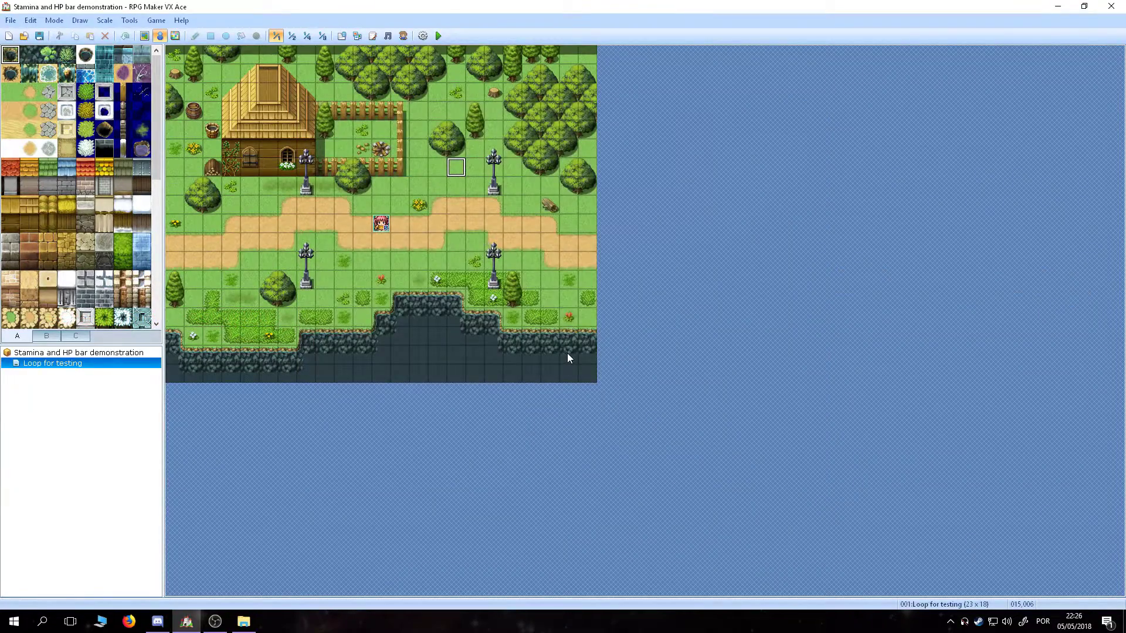
right_click(401, 168)
left_click(413, 174)
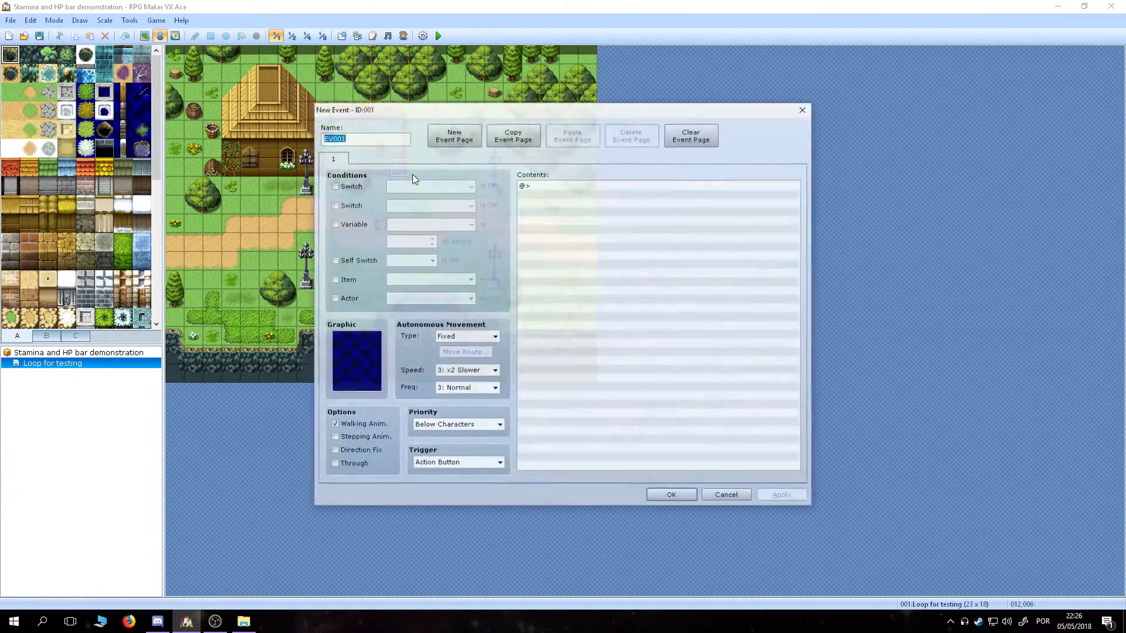
type("Autorun")
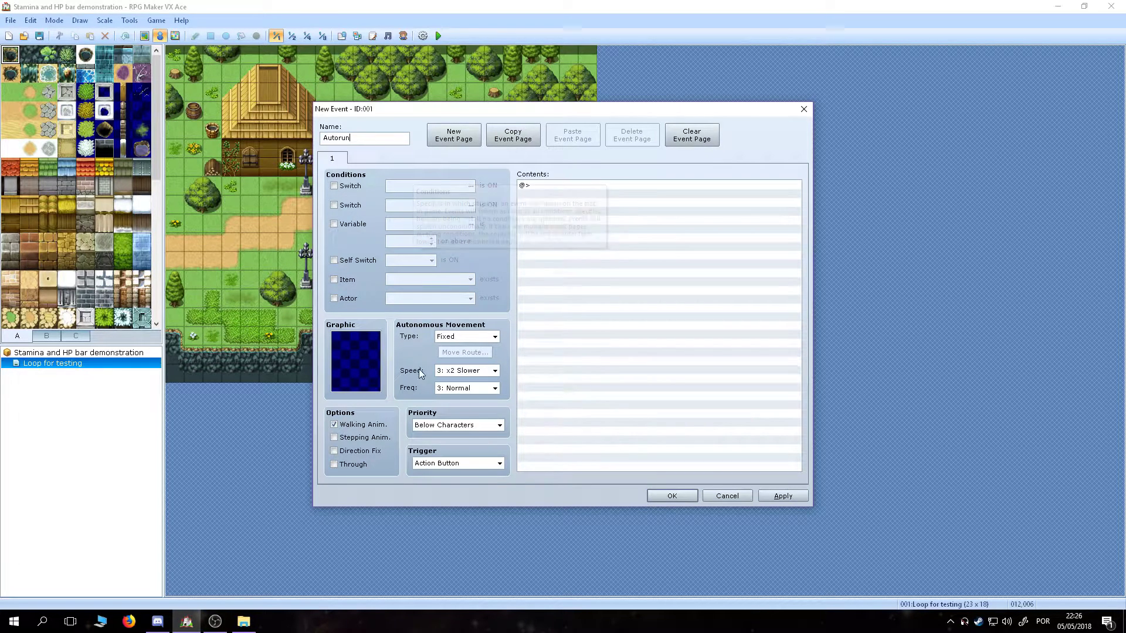
left_click(457, 463)
left_click(444, 501)
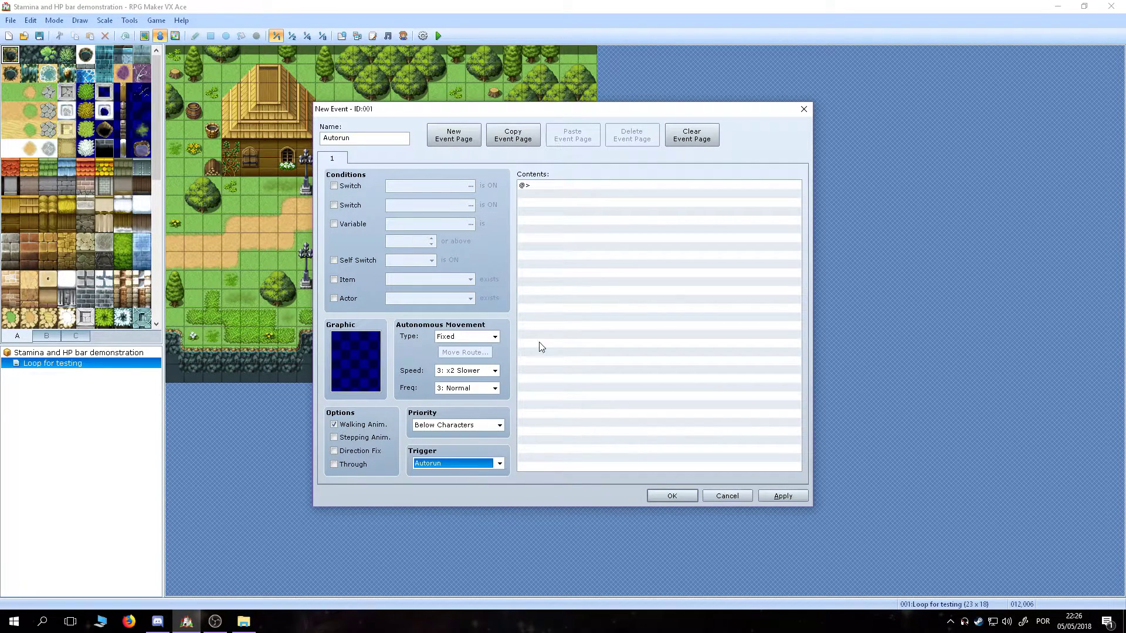
- Add Control Variables setting variable 0001, renamed 'Stamina', to 100
right_click(585, 185)
left_click(600, 189)
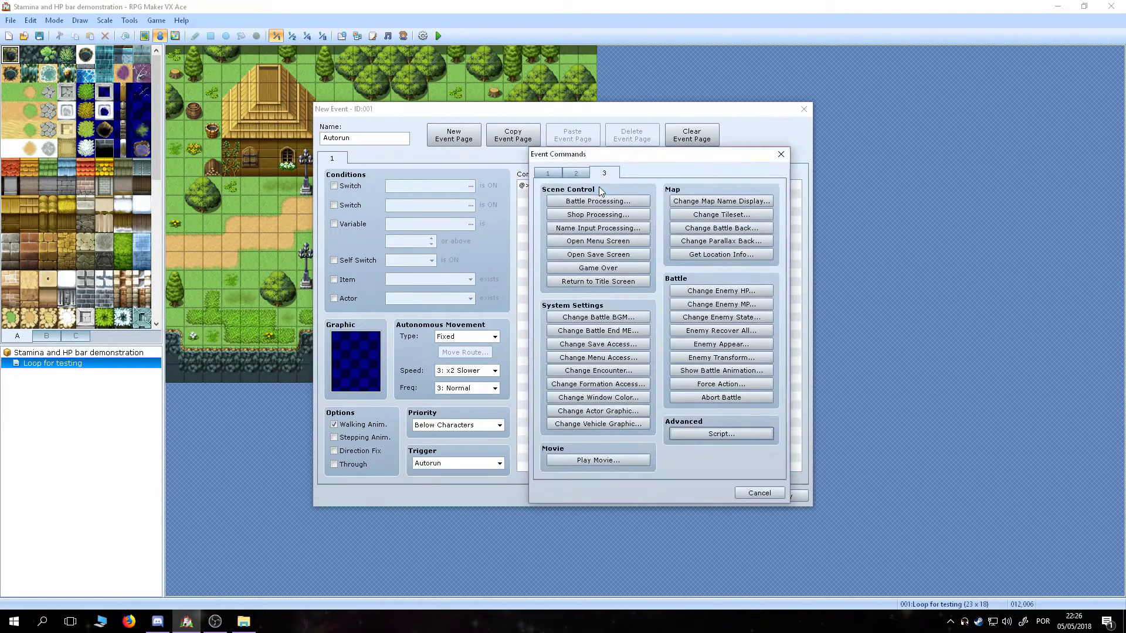
left_click(547, 173)
left_click(588, 306)
left_click(674, 245)
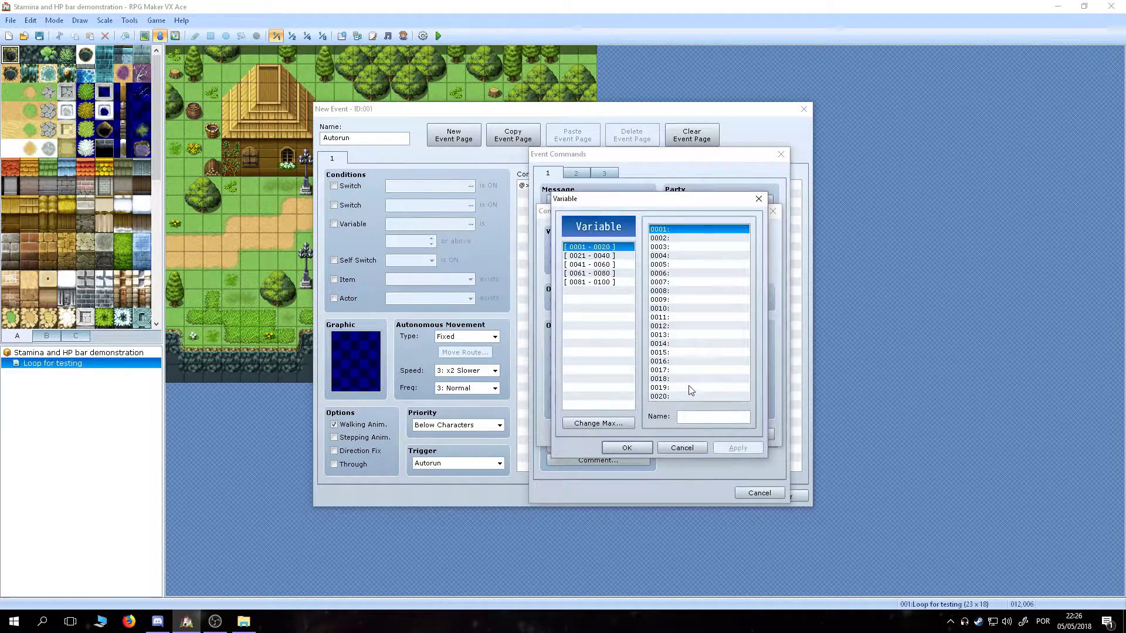
left_click(689, 414)
type("Stamina")
left_click(683, 448)
double_click(627, 337)
type("100")
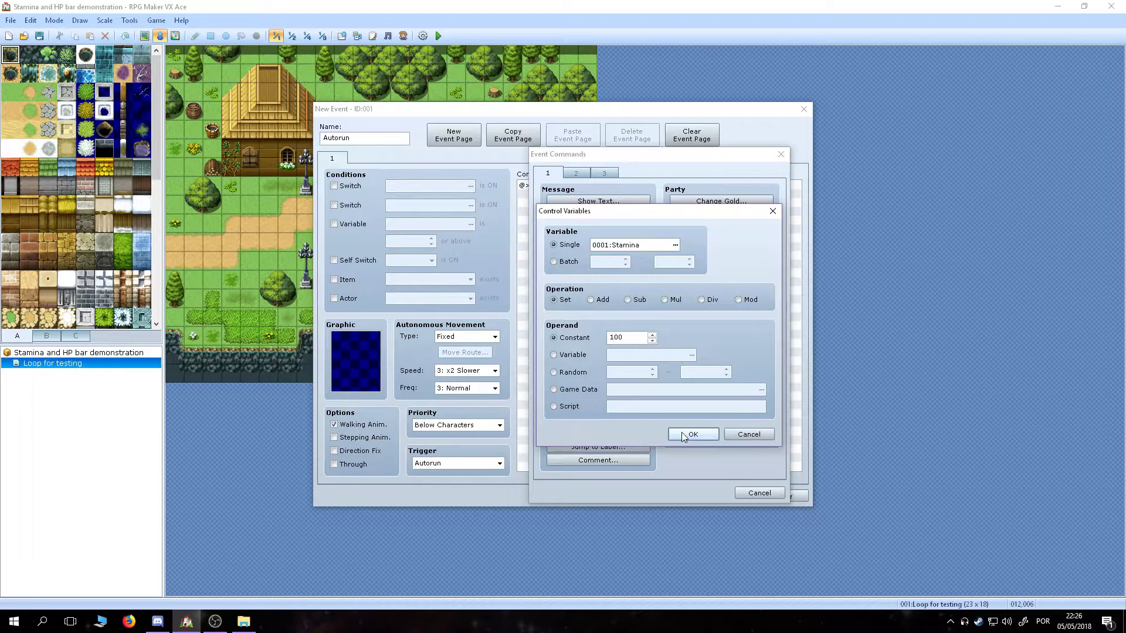
left_click(693, 434)
- Name switch 0002 'Disable Stamina' and add Control Switches turning 0001 Stamina ON
right_click(636, 196)
left_click(654, 203)
left_click(598, 291)
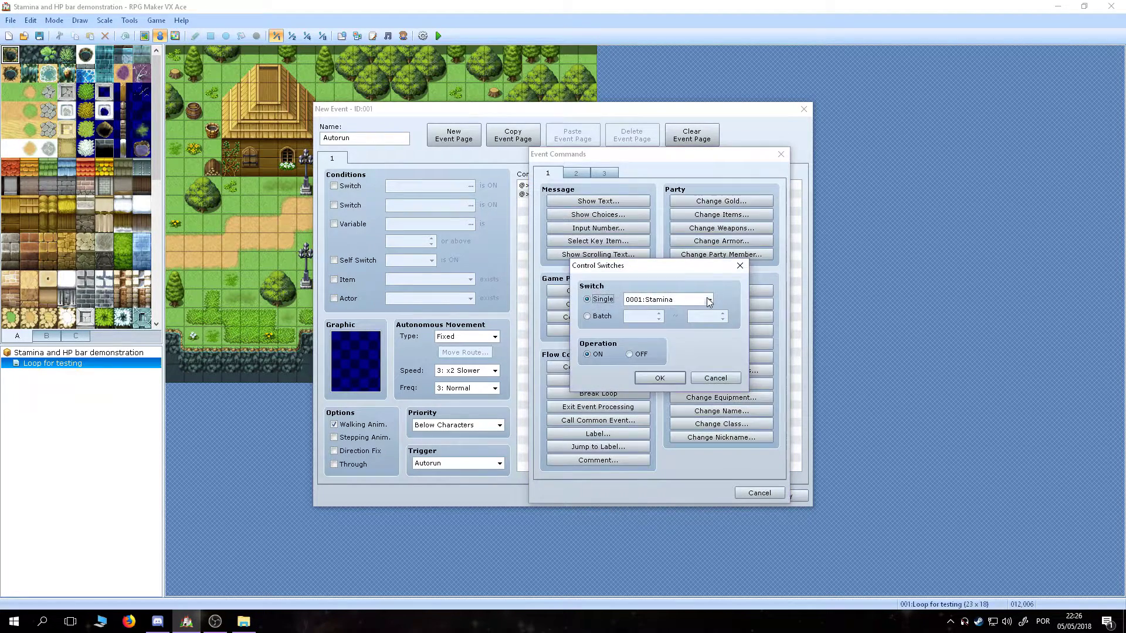
left_click(703, 298)
left_click(674, 238)
left_click(712, 417)
type("Disable Stamina")
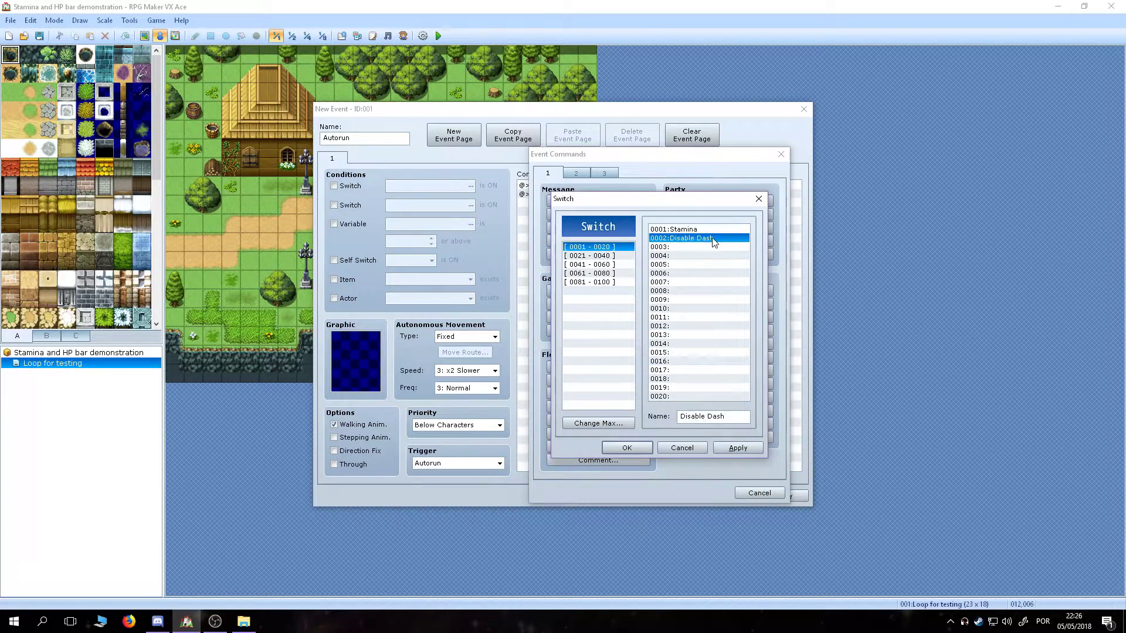
left_click(675, 229)
left_click(626, 448)
left_click(660, 376)
- Turn Self Switch A on, add page 2 conditioned on self switch A, and apply
right_click(666, 210)
left_click(680, 214)
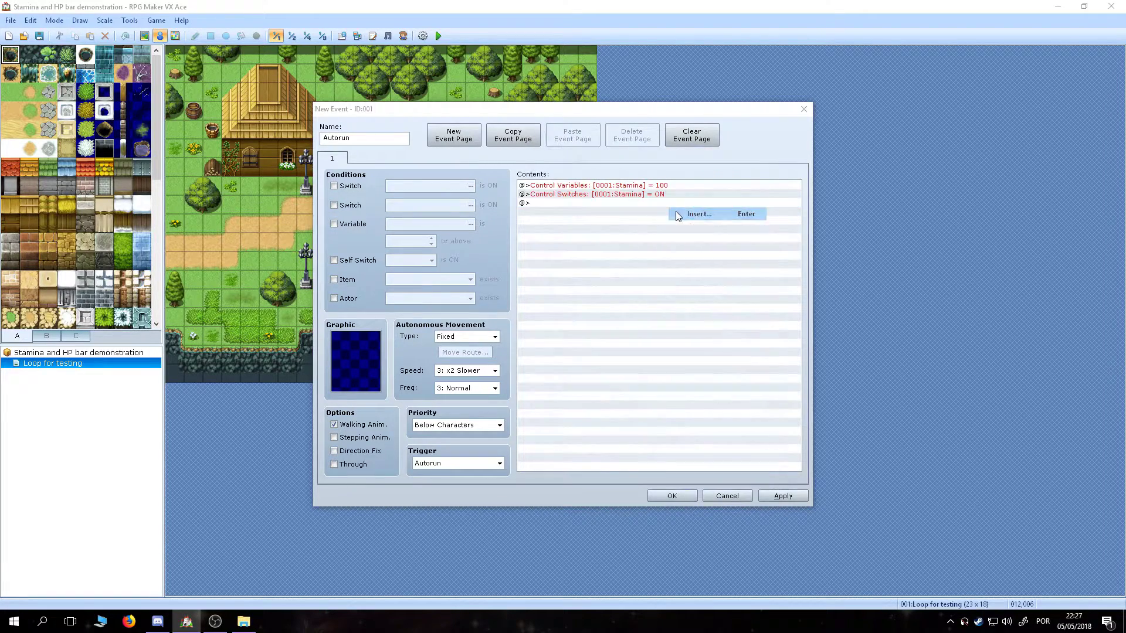
left_click(598, 320)
left_click(701, 310)
left_click(454, 135)
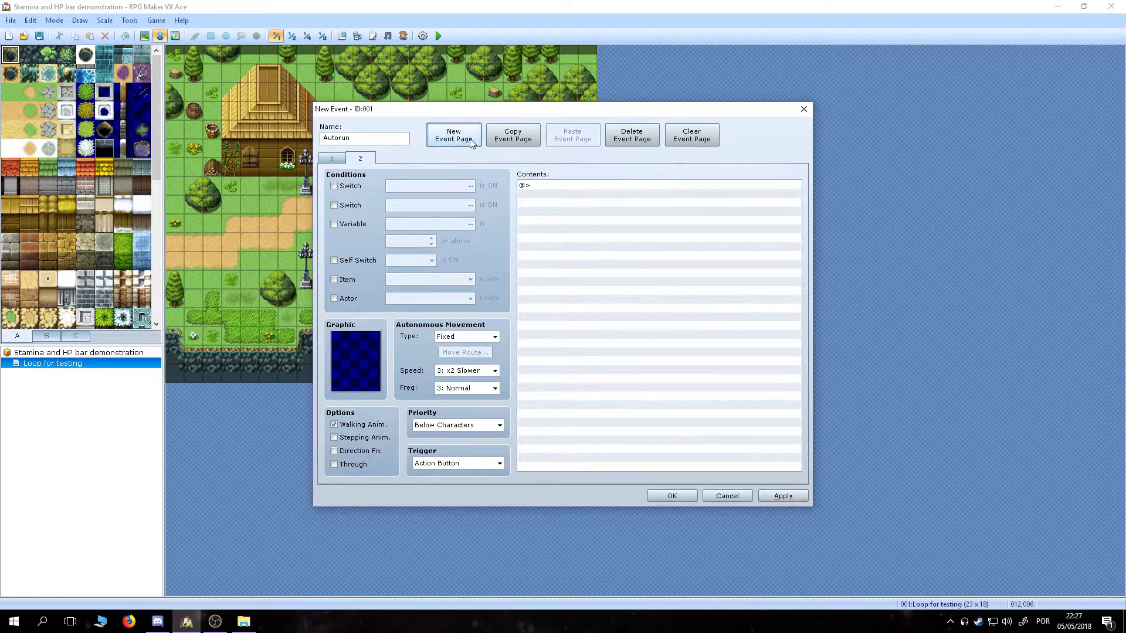
left_click(364, 261)
left_click(775, 498)
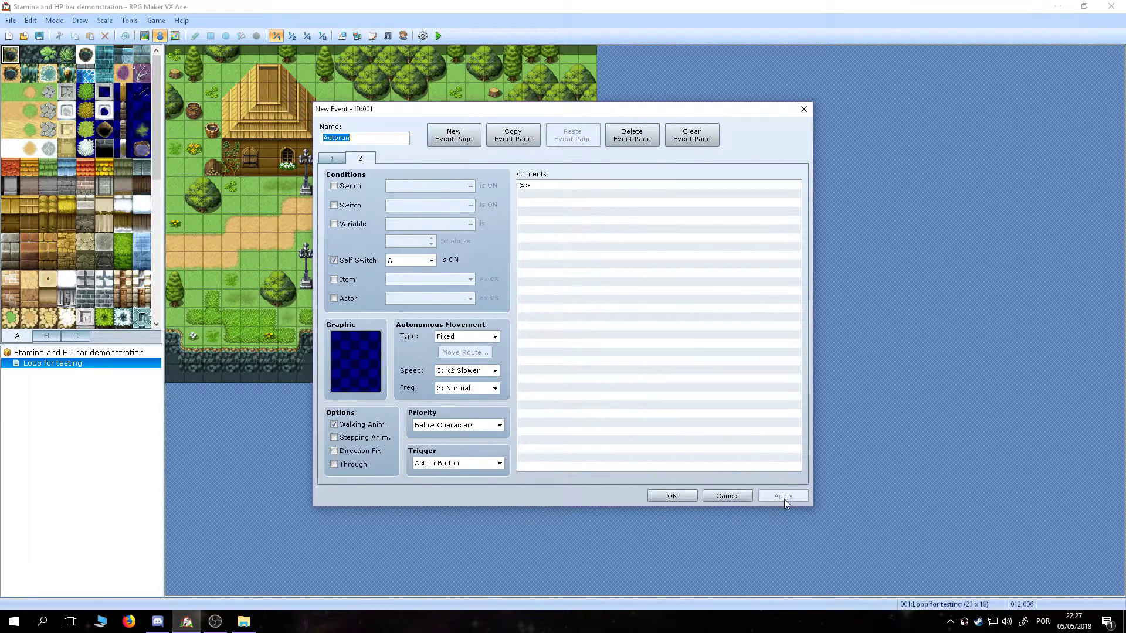
- Save the Autorun event, run a quick playtest, and close the game window
left_click(671, 496)
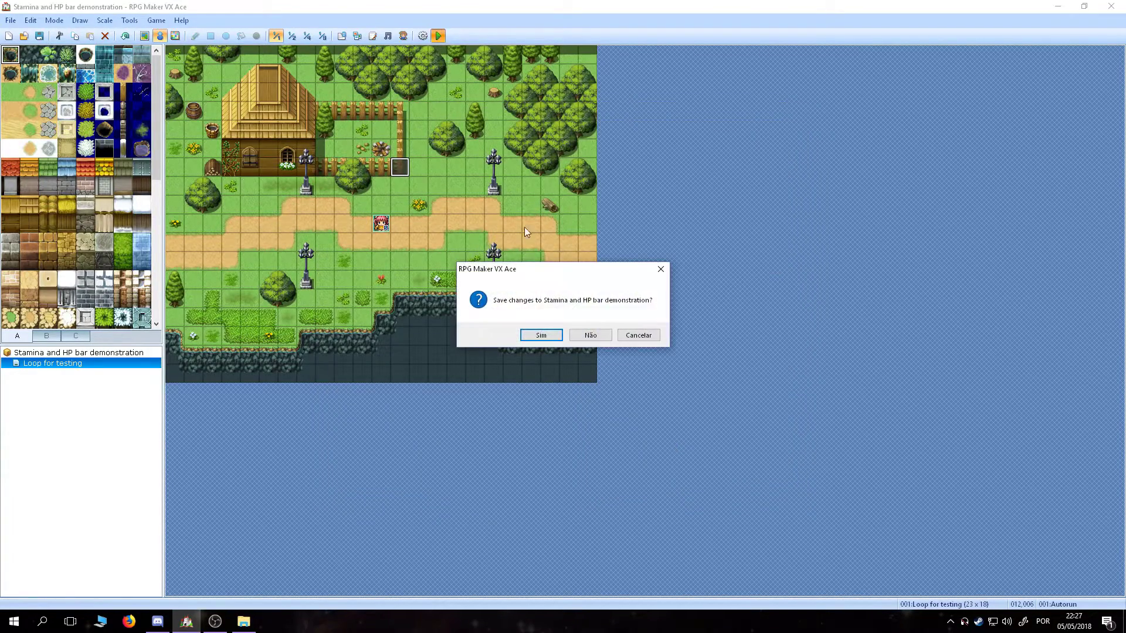
left_click(539, 333)
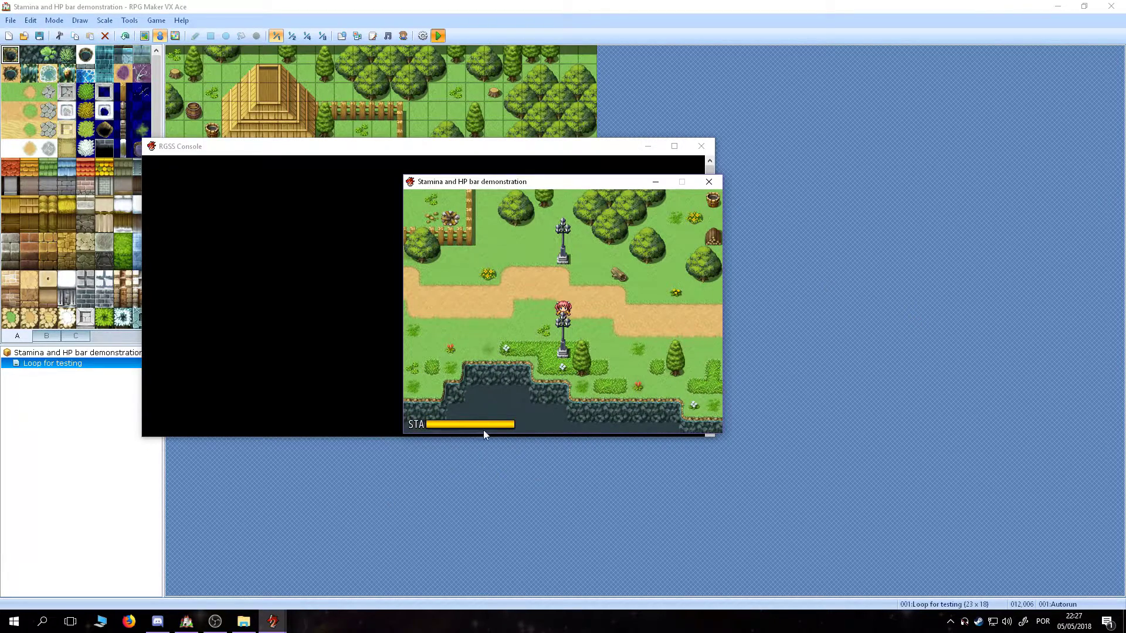
left_click(709, 182)
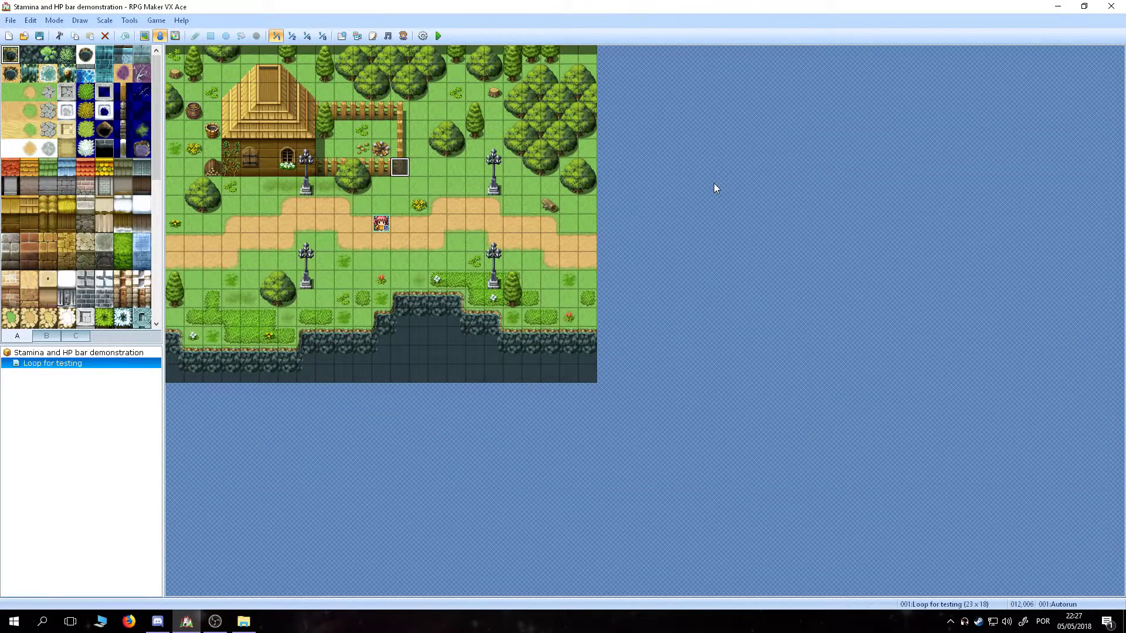
- Make Stamina Calc a Parallel Process and add a $game_player.dash? script conditional branch
key("F9")
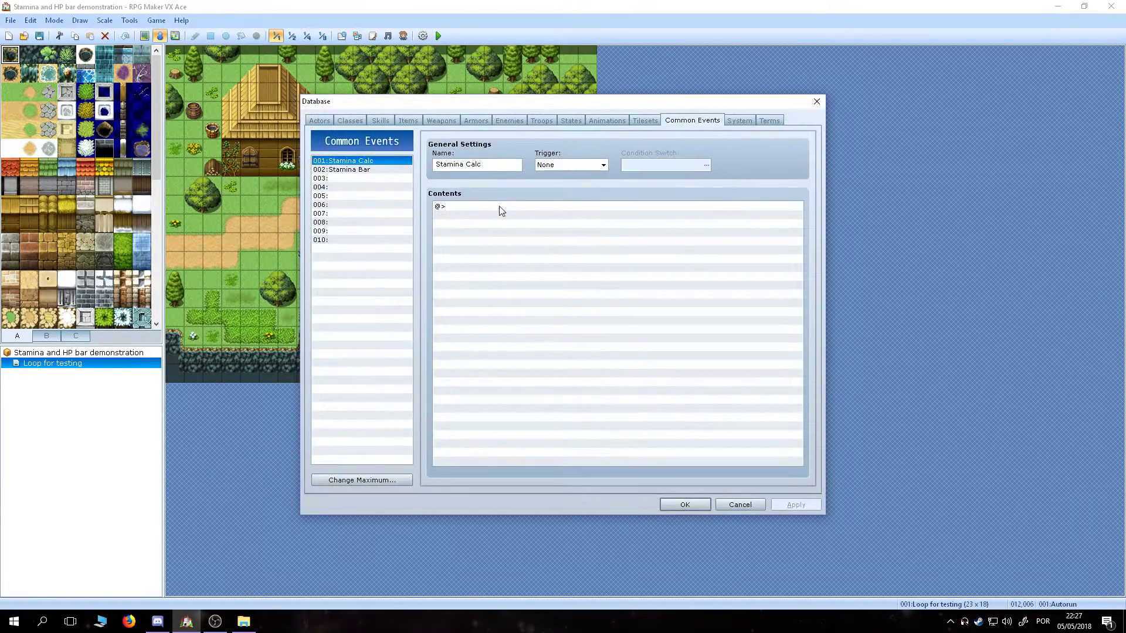
left_click(562, 165)
left_click(561, 194)
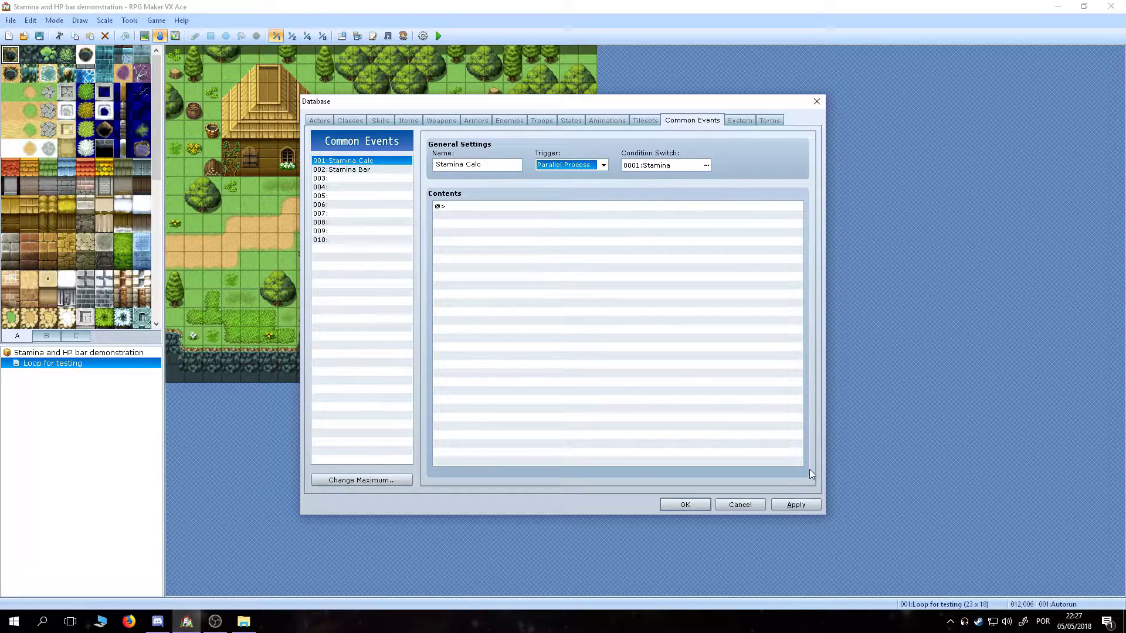
double_click(529, 209)
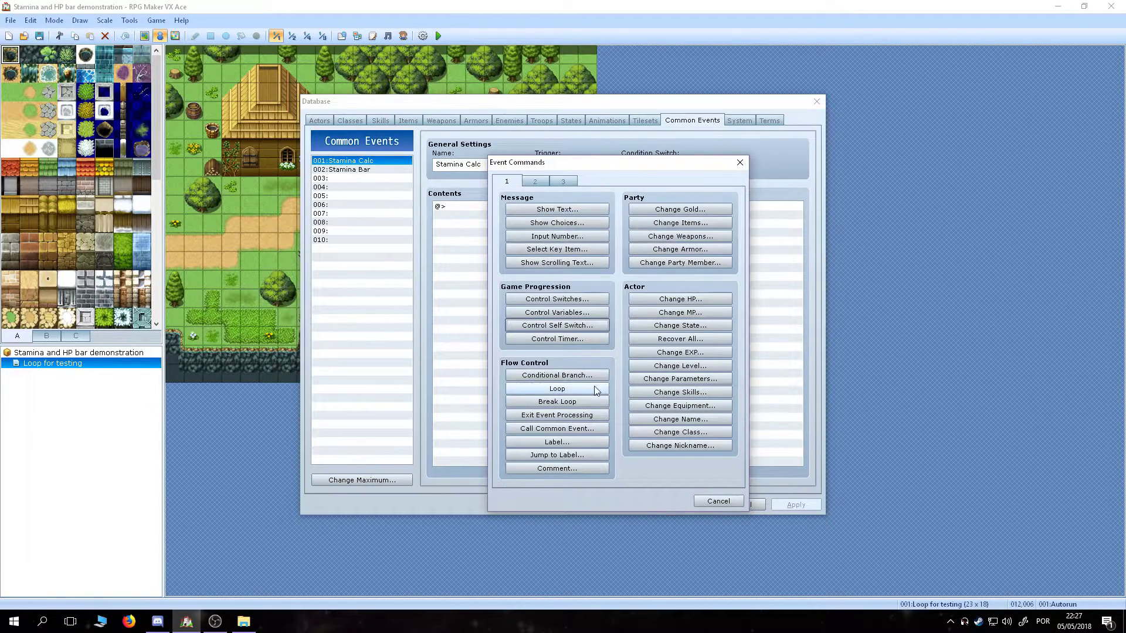
left_click(596, 375)
left_click(530, 386)
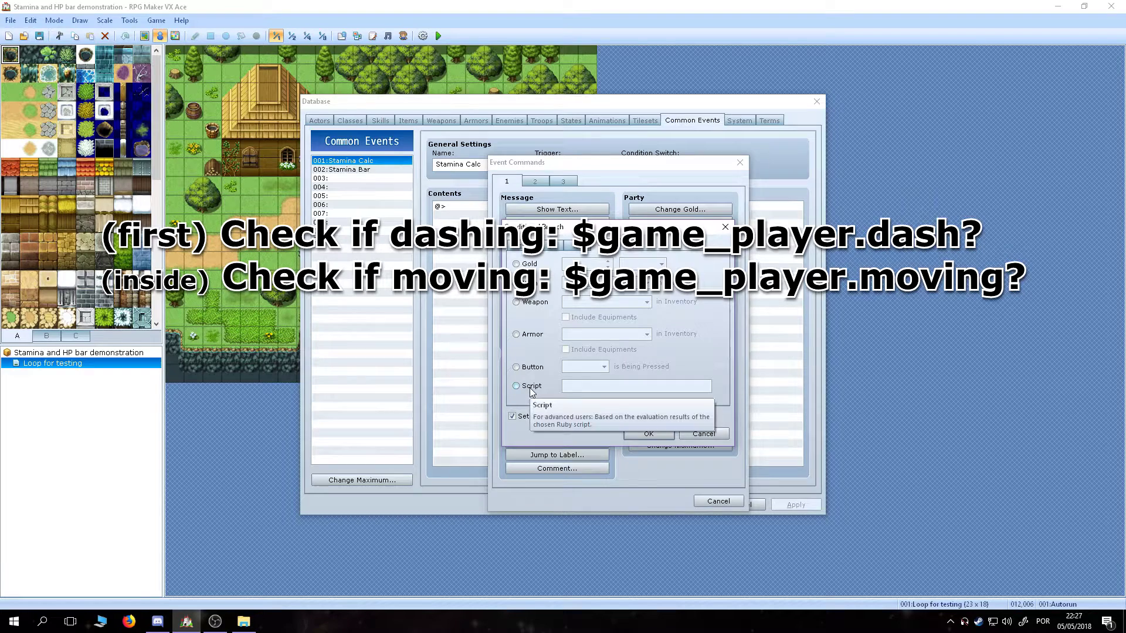
type("$game_player.dash?")
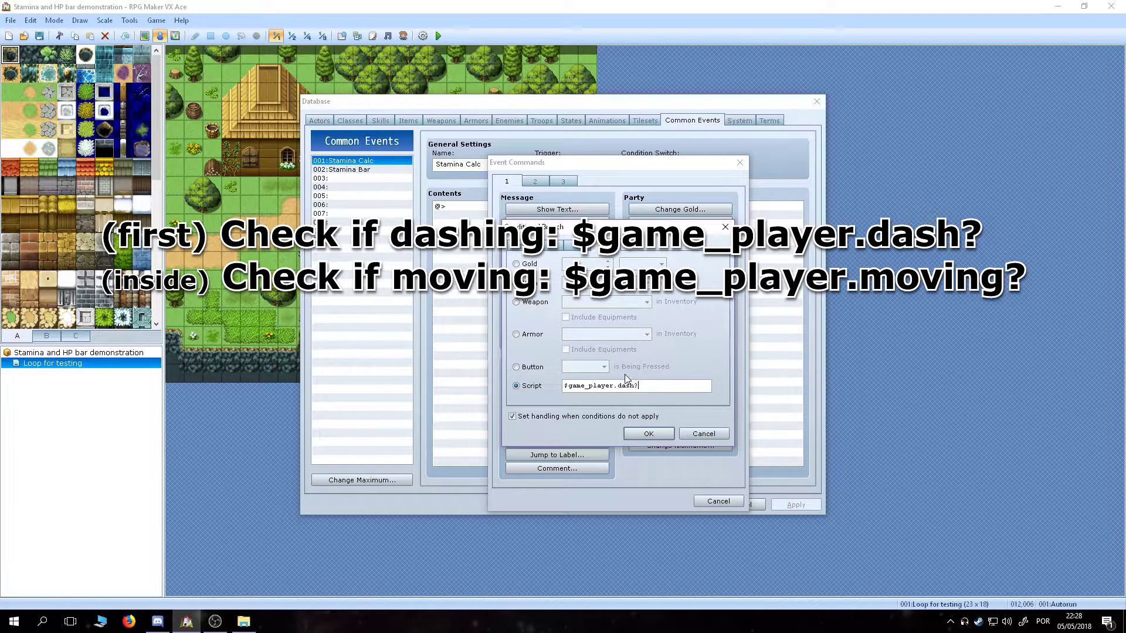
left_click(634, 433)
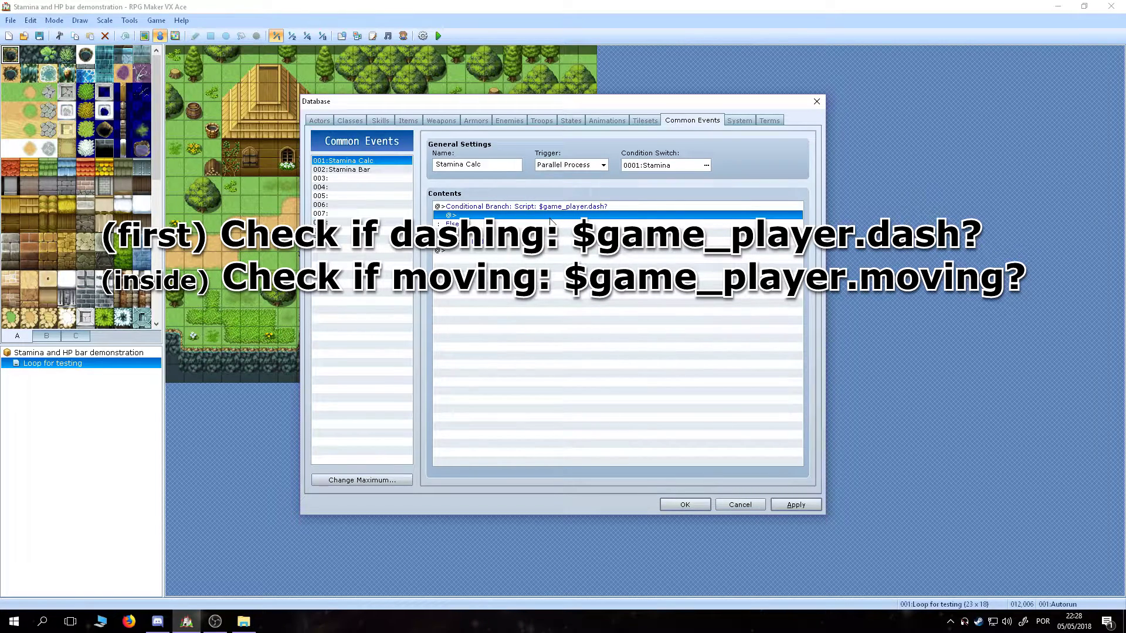
- Nest a $game_player.moving? script conditional branch inside the dashing branch
double_click(532, 217)
left_click(560, 371)
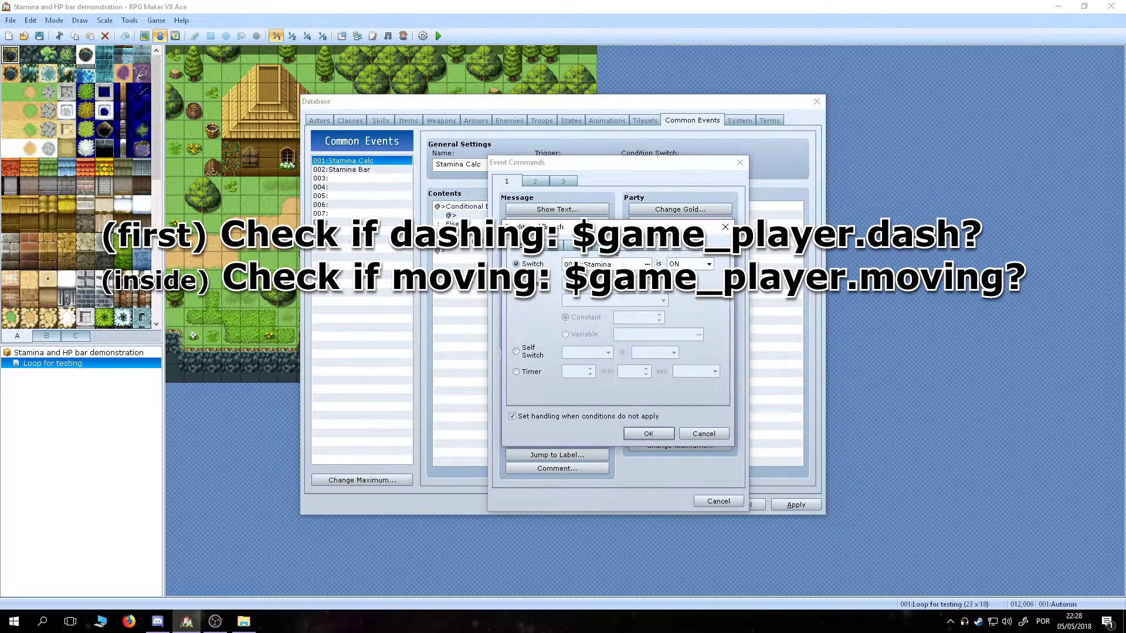
left_click(534, 386)
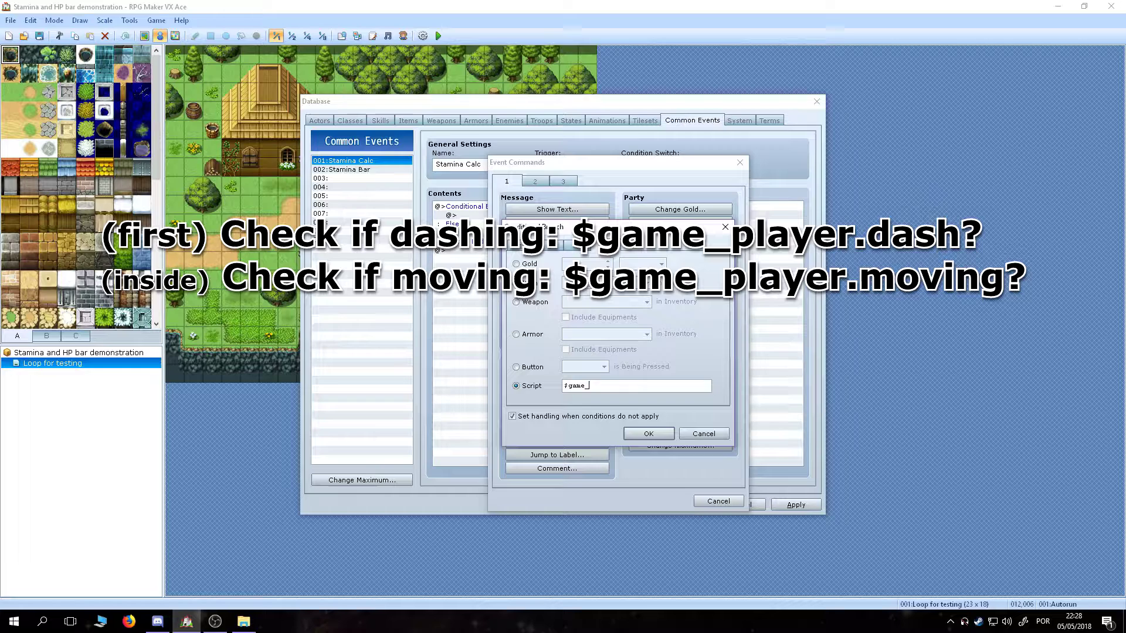
type("$game_player.moving?")
left_click(645, 434)
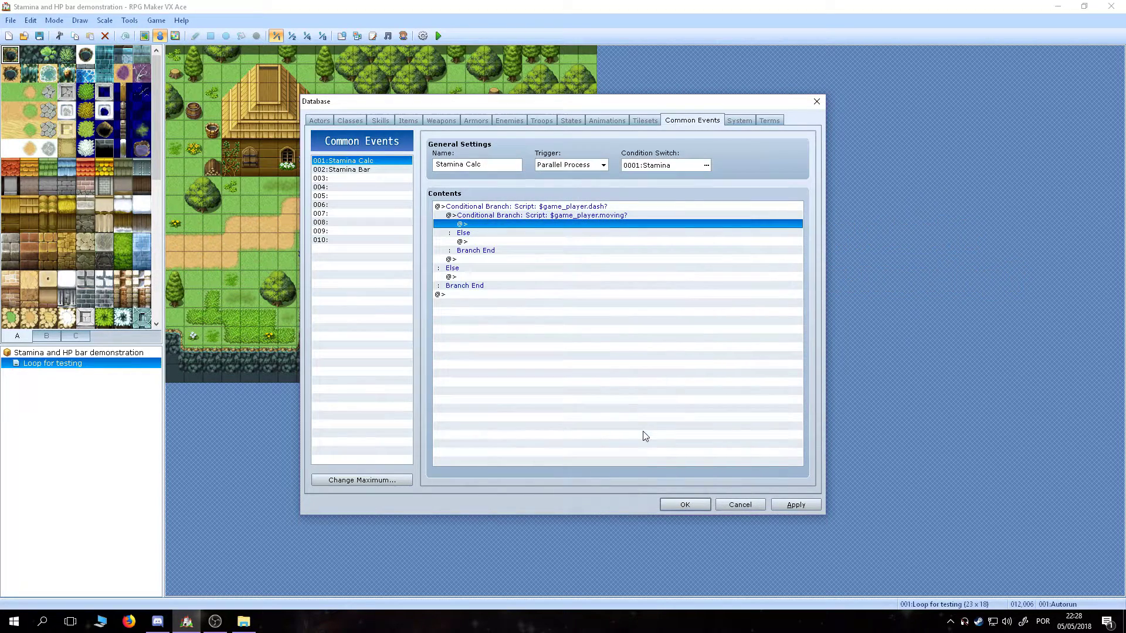
- Inside the moving branch, subtract 1 from Stamina and then wait 1 frame
right_click(579, 229)
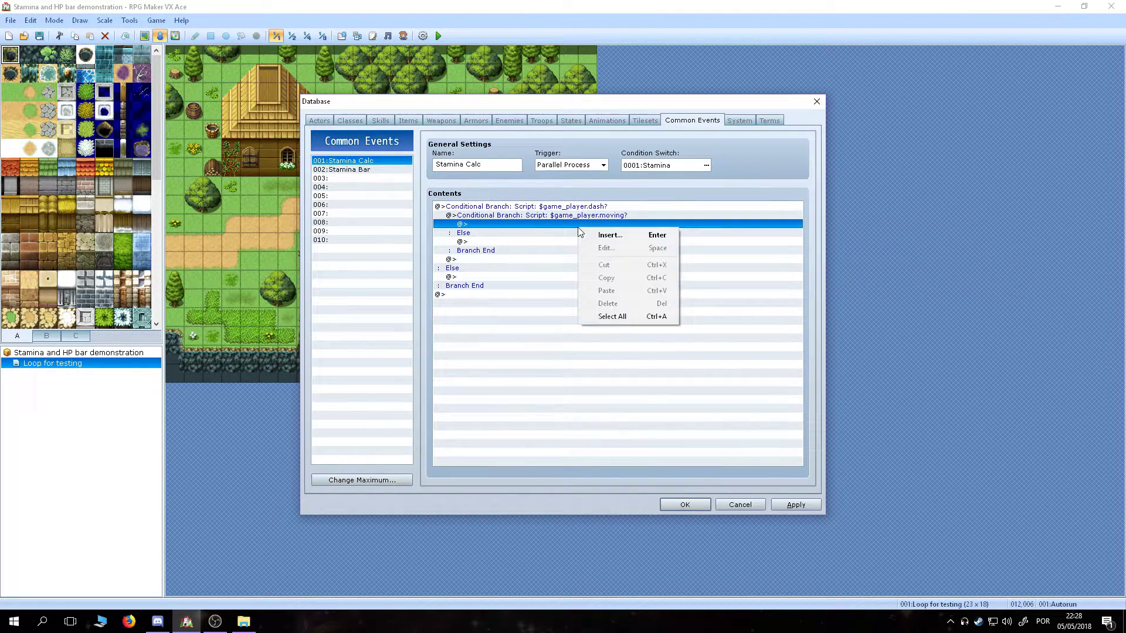
left_click(609, 236)
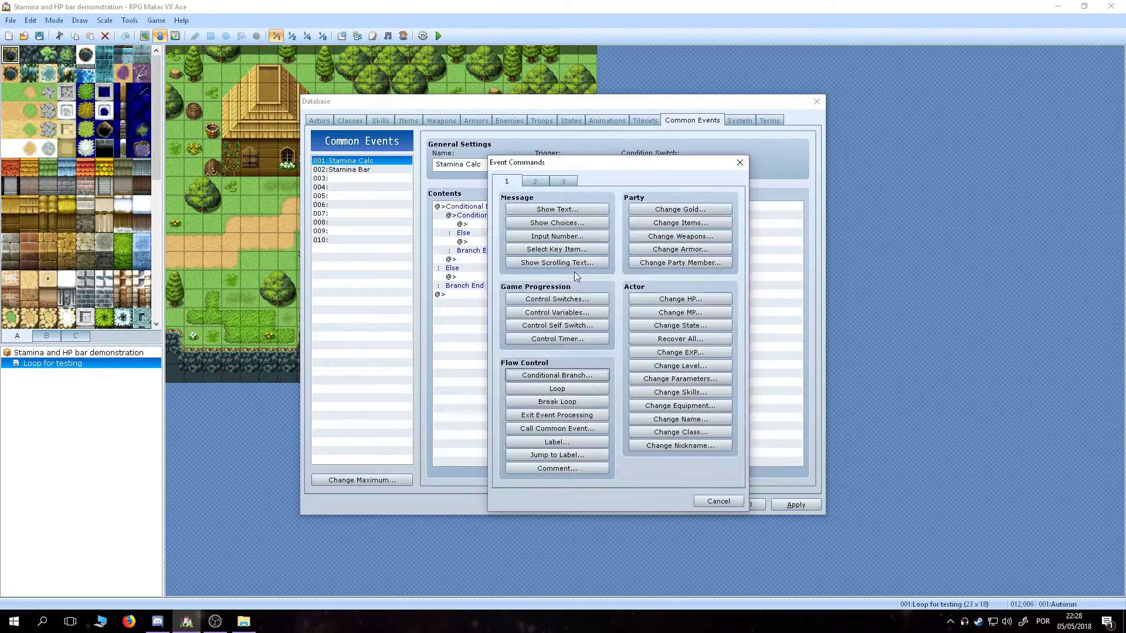
left_click(545, 312)
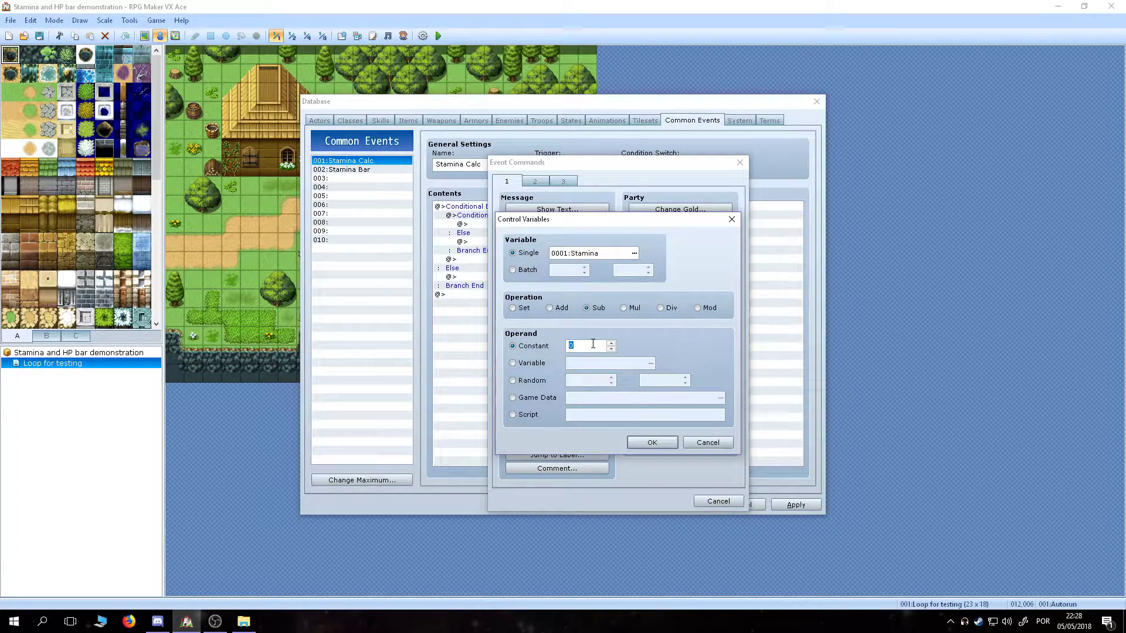
left_click(651, 442)
double_click(631, 234)
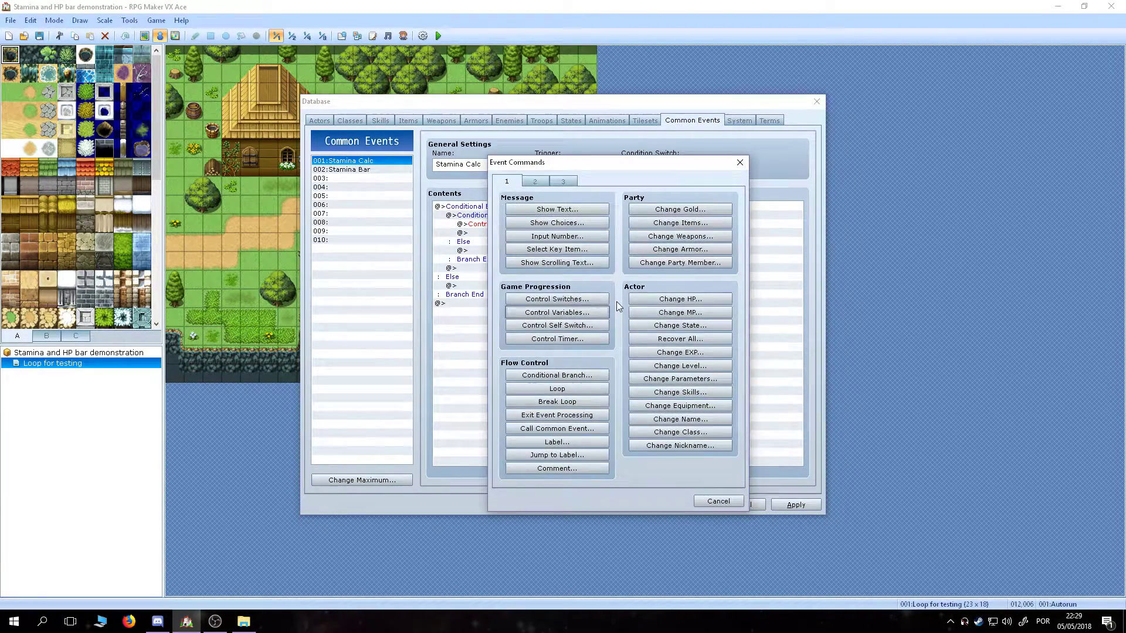
left_click(535, 181)
left_click(683, 210)
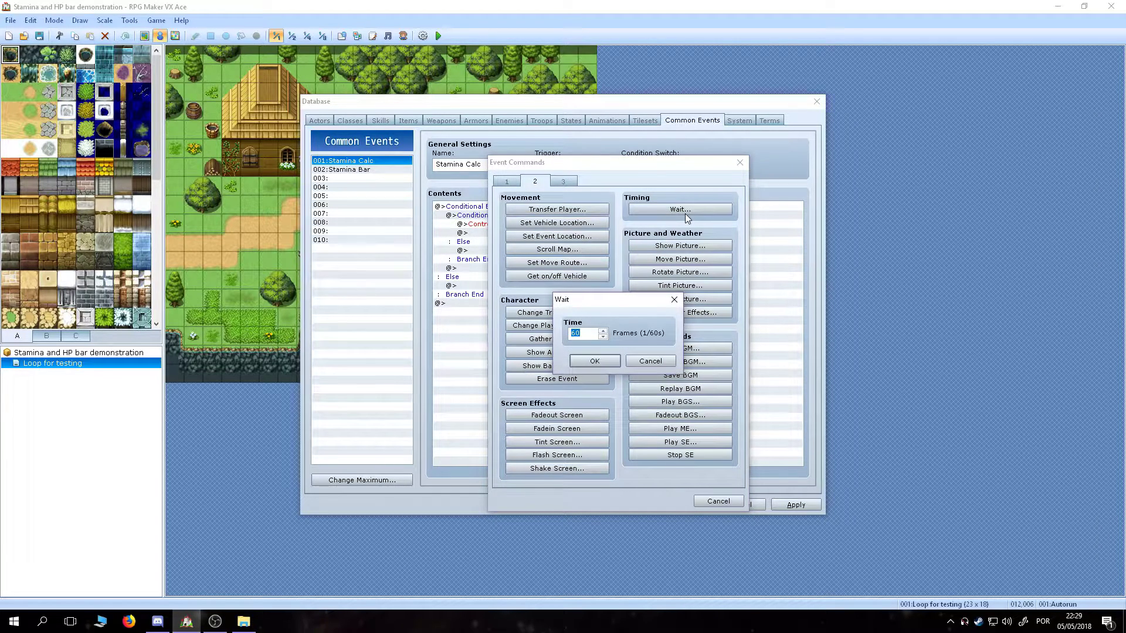
type("1")
left_click(593, 359)
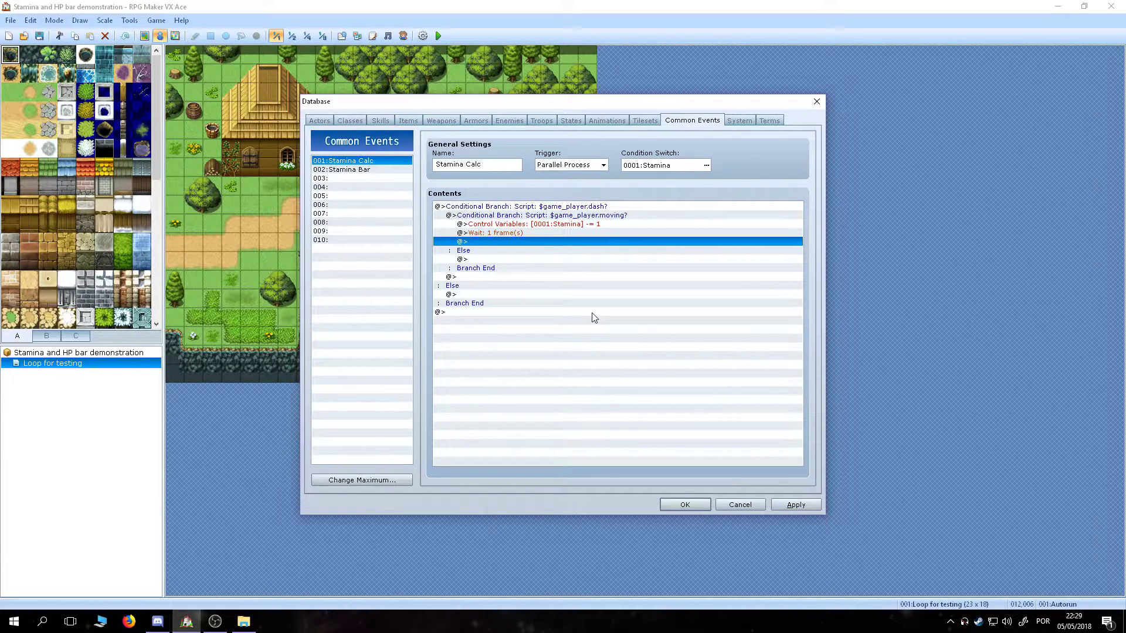
- Save the project and playtest, dashing left to drain the STA bar
left_click(685, 504)
left_click(438, 36)
left_click(524, 331)
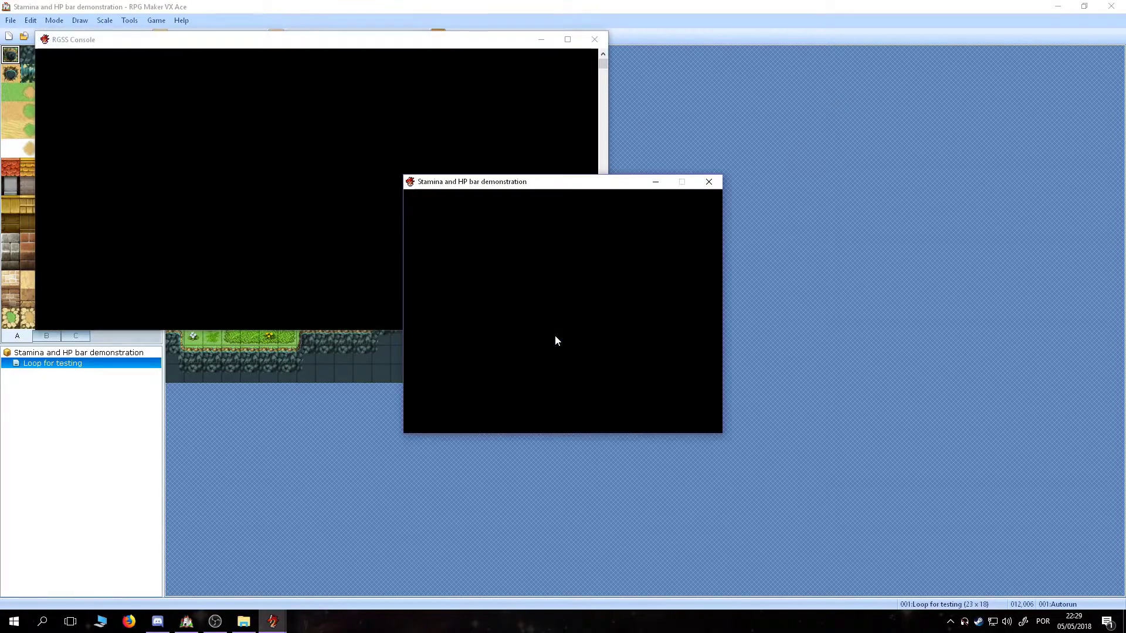
key("Left")
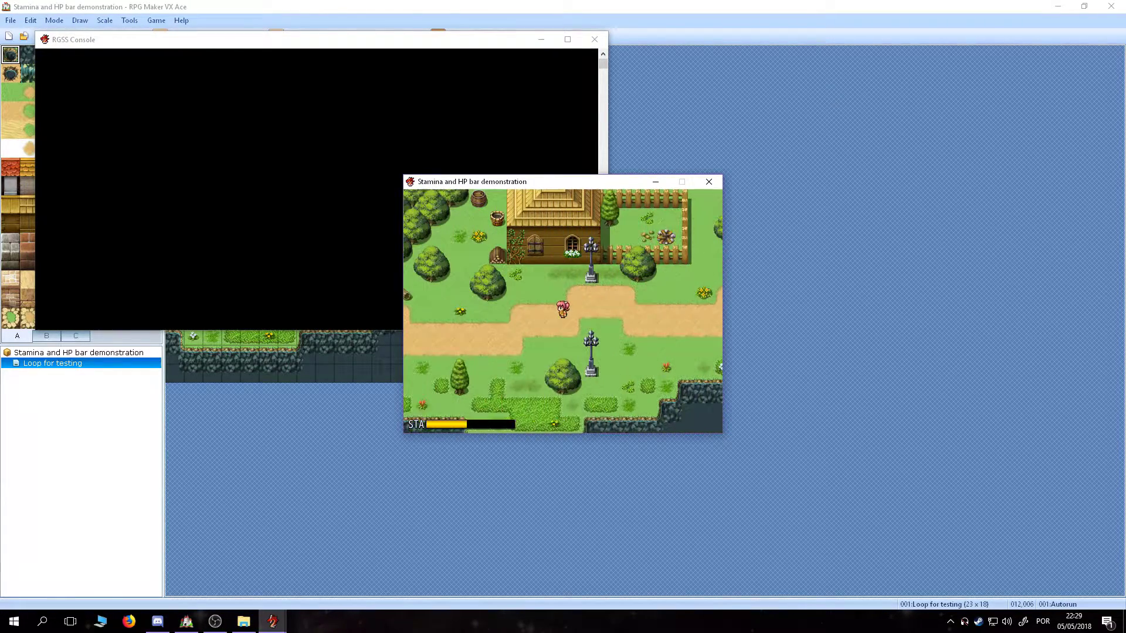
key("Left")
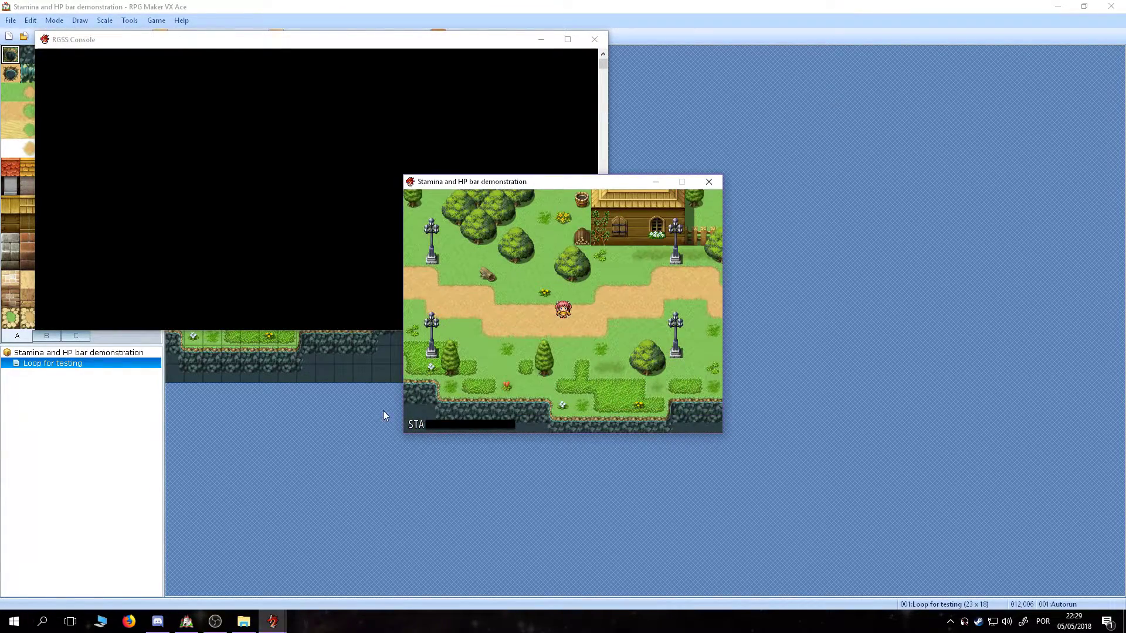
left_click(716, 186)
- Reopen the database and select the Stamina decrement line in Stamina Calc
left_click(130, 20)
left_click(148, 28)
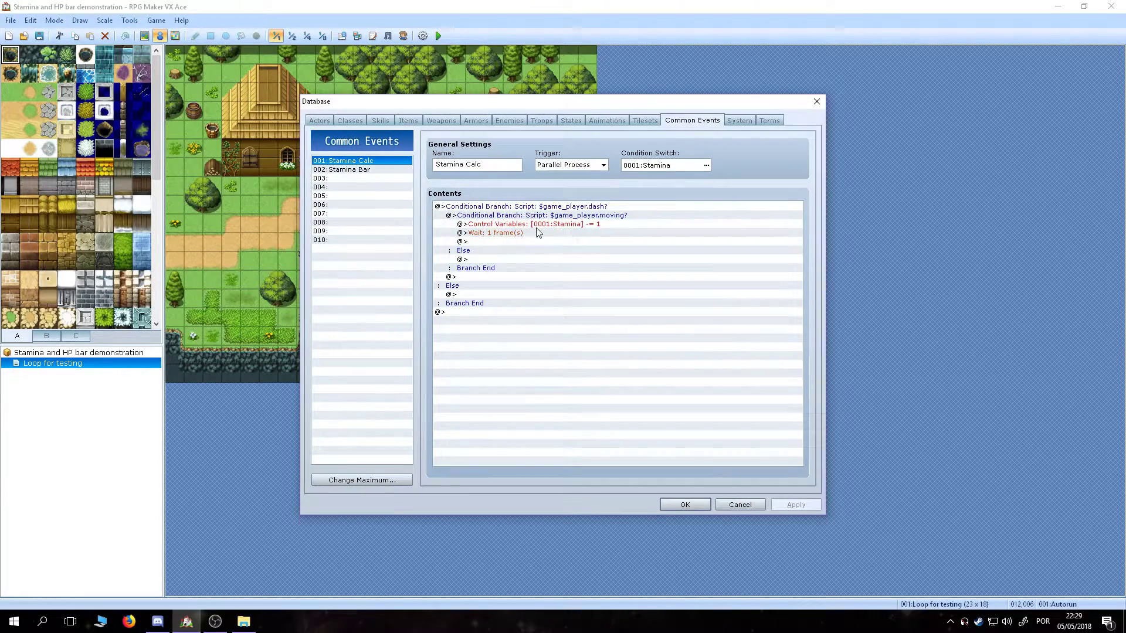
left_click(536, 225)
left_click(503, 254)
left_click(530, 225)
right_click(540, 224)
left_click(551, 232)
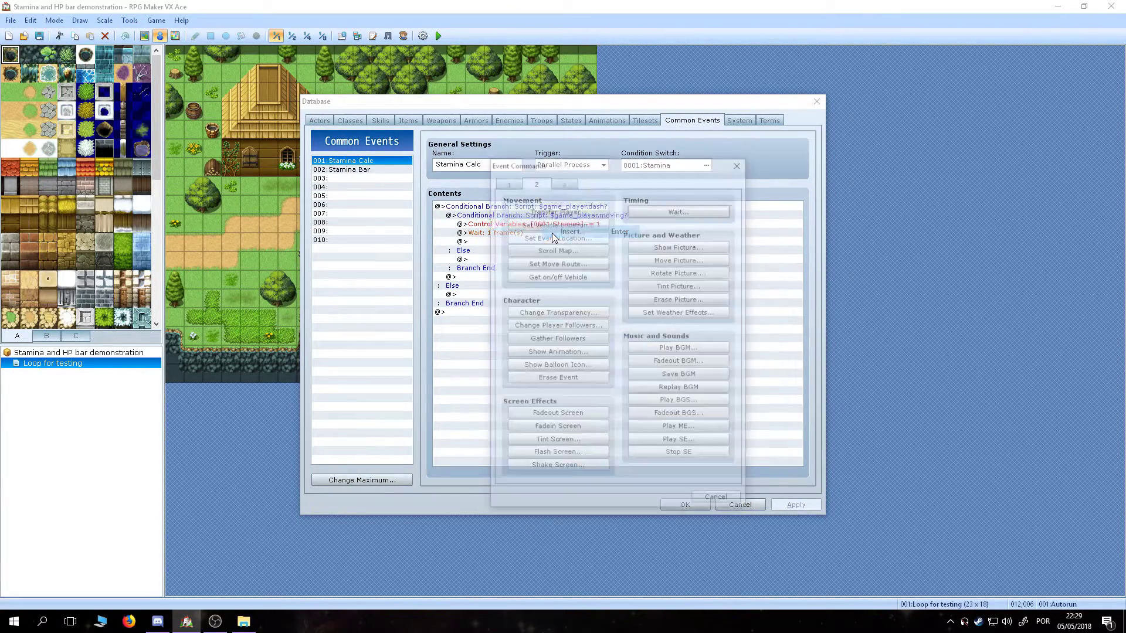
- Insert a Conditional Branch testing variable Stamina <= 0 above the decrement
left_click(507, 181)
left_click(575, 378)
left_click(516, 283)
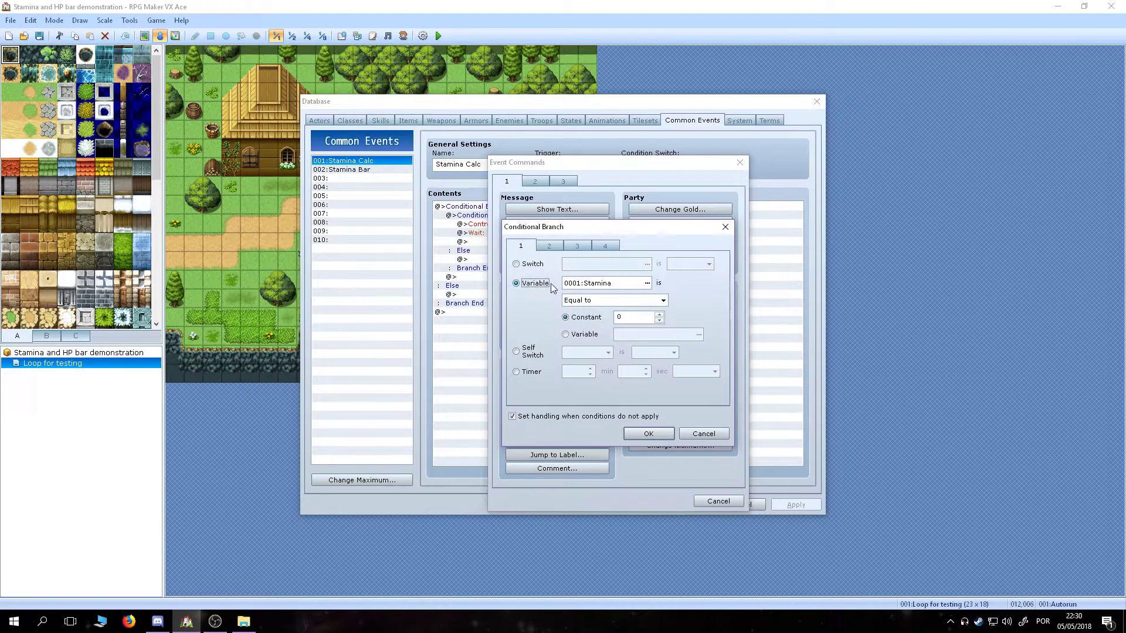
left_click(662, 300)
left_click(610, 329)
left_click(630, 316)
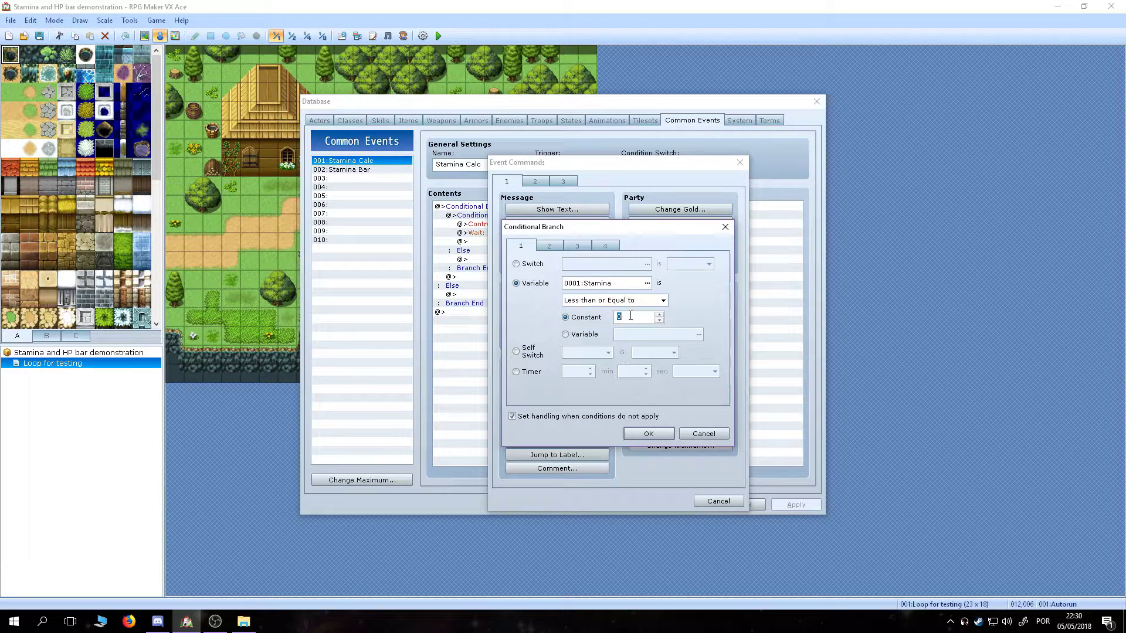
left_click(647, 434)
- Move the decrement and Wait lines into the new branch's Else case
left_click(537, 277, "shift")
right_click(538, 276)
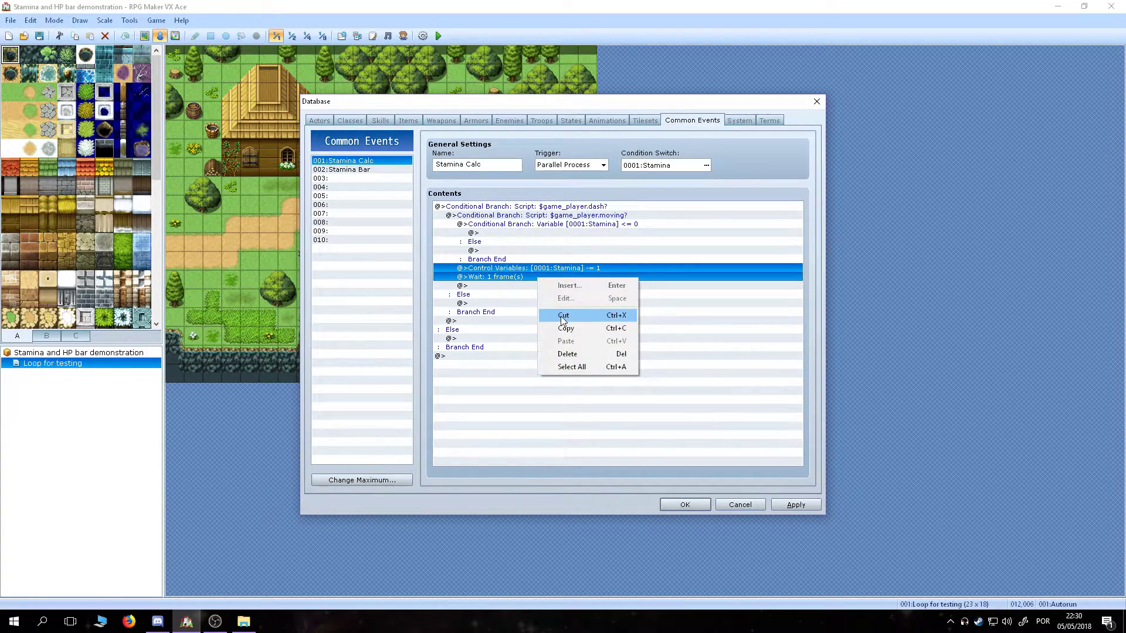
left_click(560, 316)
left_click(522, 250)
right_click(521, 250)
left_click(549, 312)
- Turn the Disable Dash switch ON in the Stamina <= 0 case
right_click(547, 233)
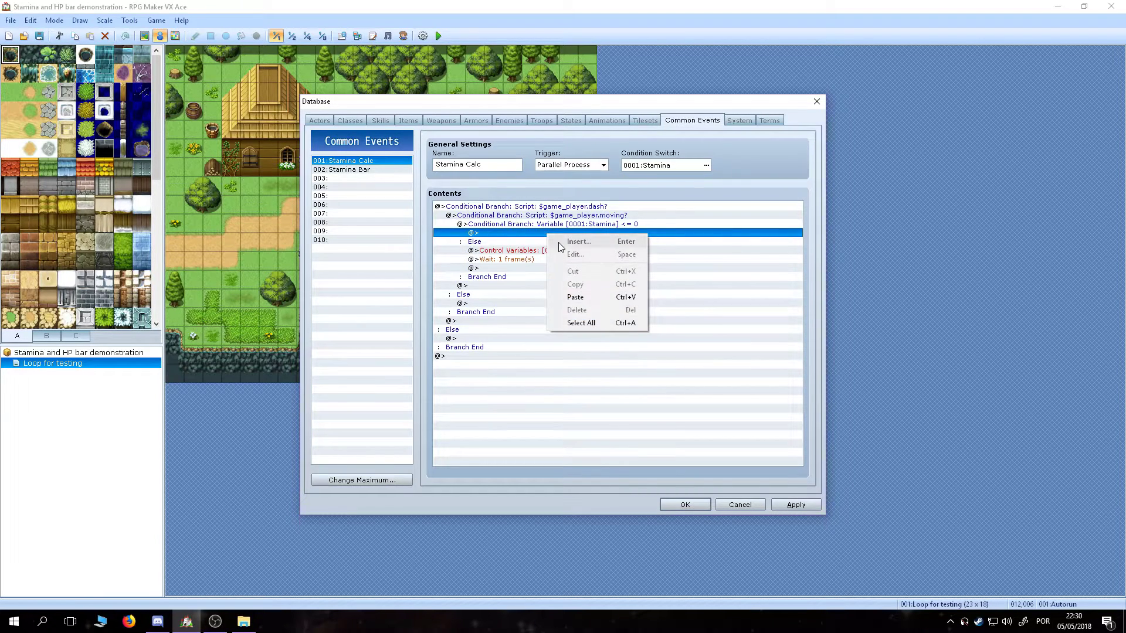
left_click(497, 225)
right_click(497, 228)
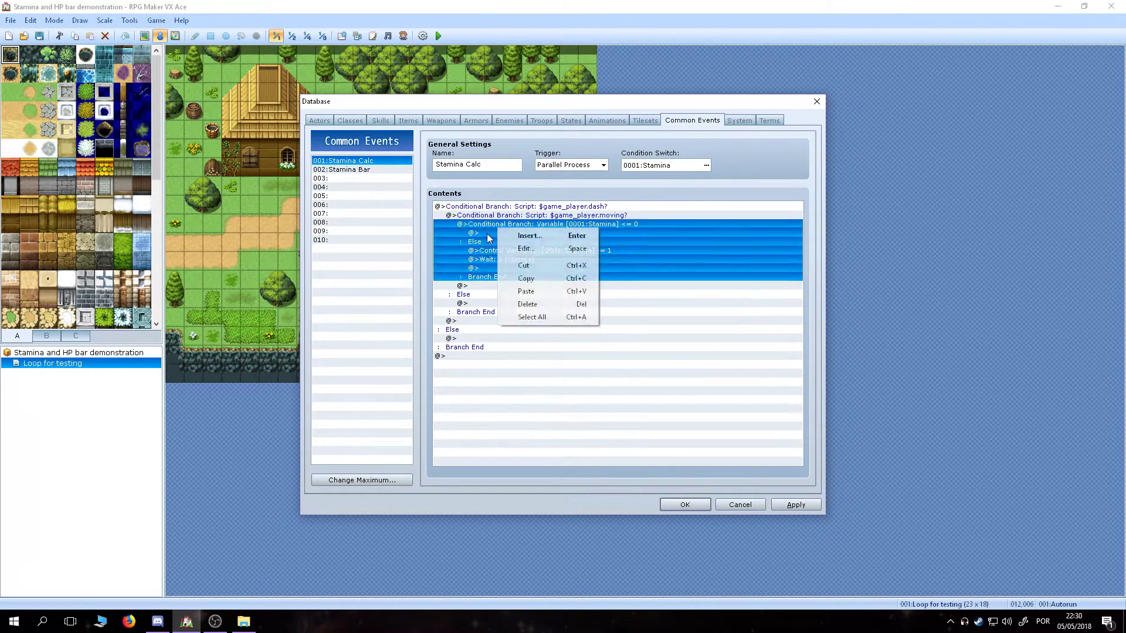
left_click(516, 236)
left_click(551, 300)
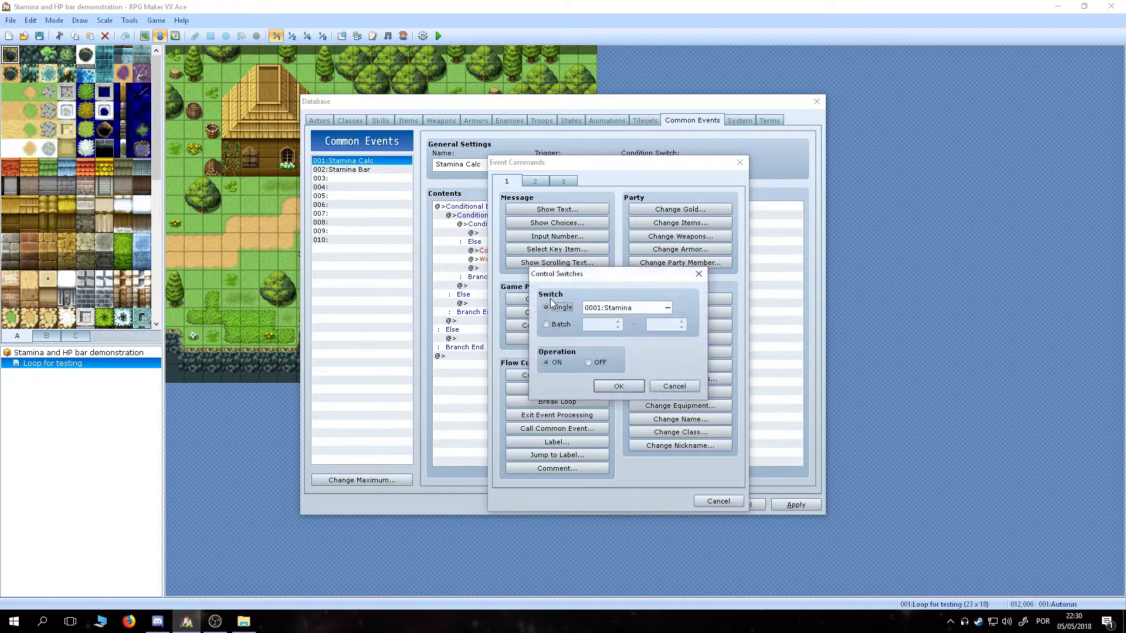
left_click(668, 307)
left_click(669, 246)
left_click(586, 456)
- Add a 60-frame Wait after the Disable Dash switch command
left_click(606, 392)
right_click(564, 243)
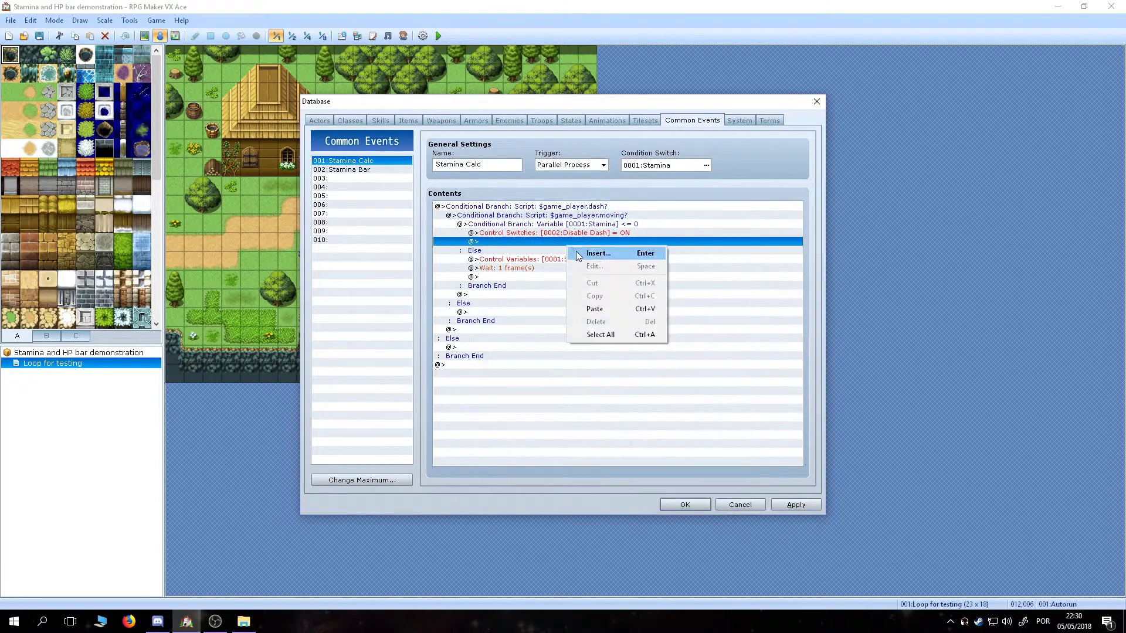
left_click(579, 251)
left_click(534, 183)
left_click(641, 212)
left_click(594, 360)
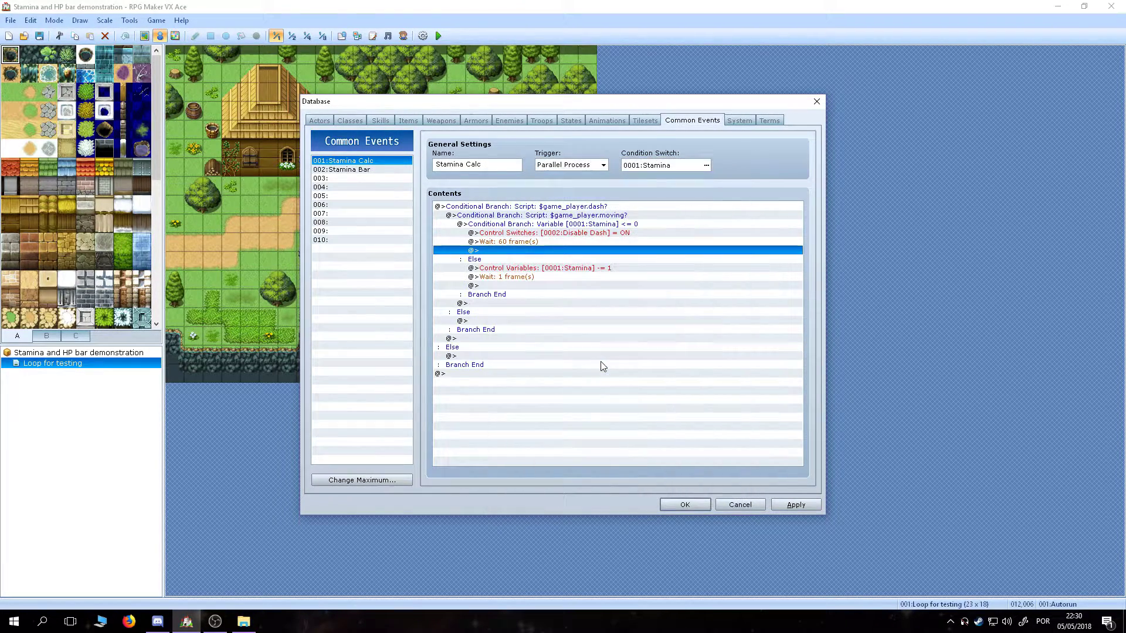
left_click(550, 303)
left_click_drag(497, 234, 495, 254)
left_click(488, 321)
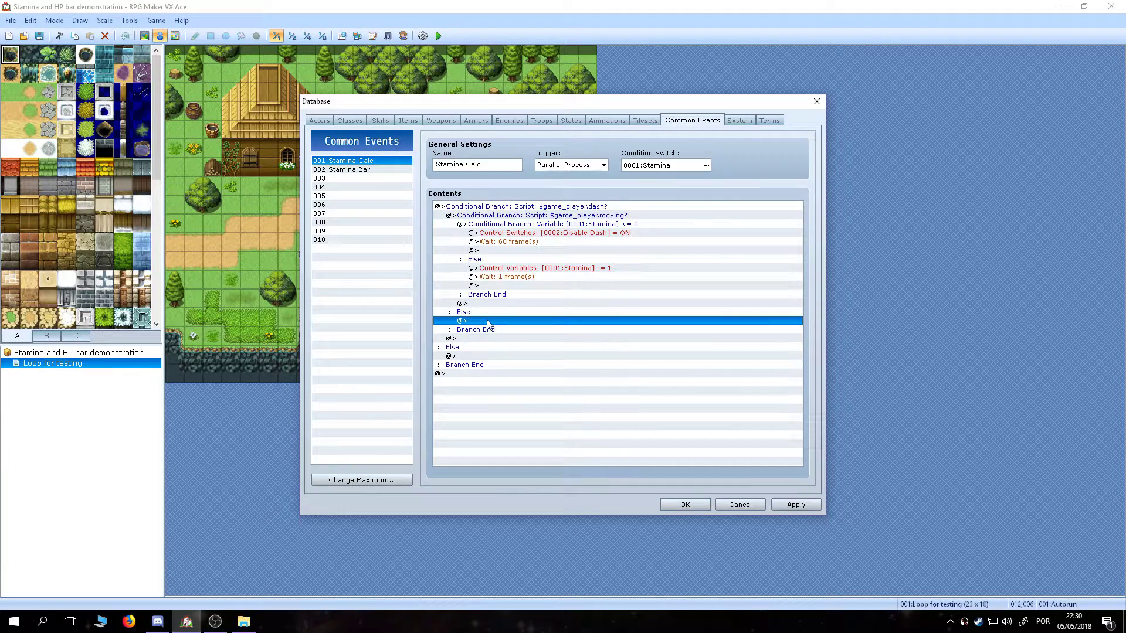
- Insert a Label named Regen under the dashing branch's Else
left_click(479, 355)
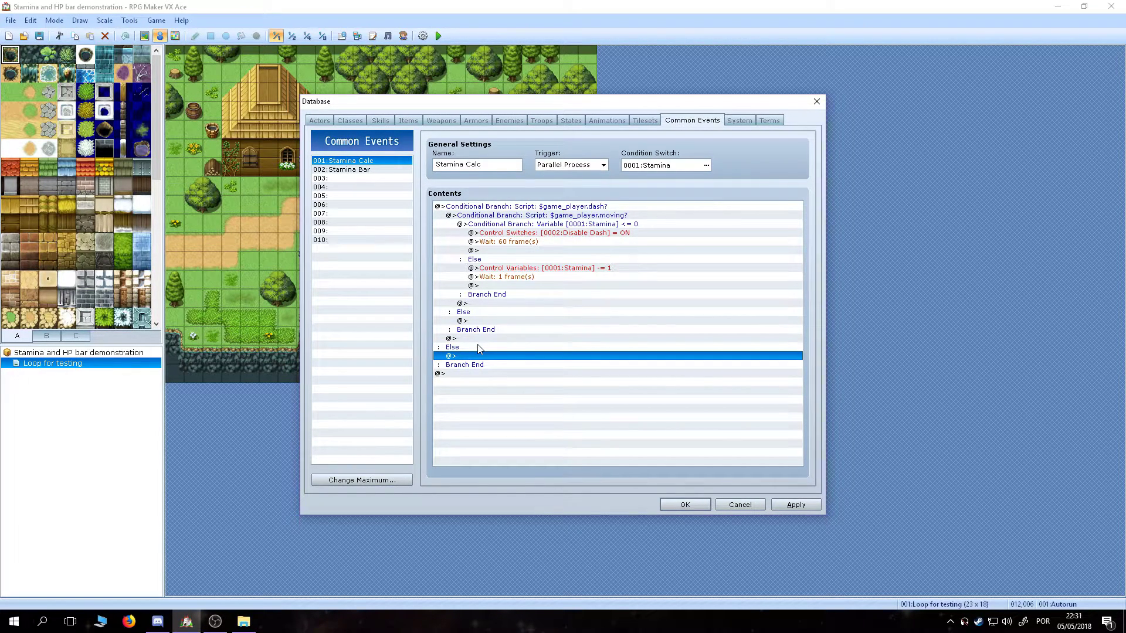
double_click(468, 356)
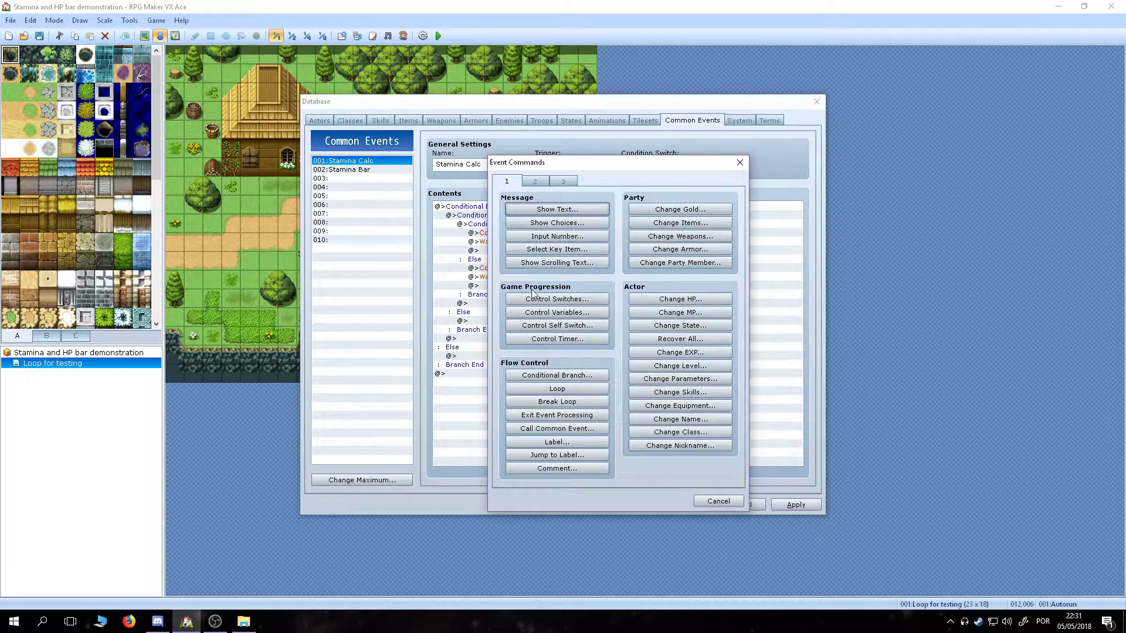
left_click(564, 443)
type("Regen")
left_click(669, 333)
key("Return")
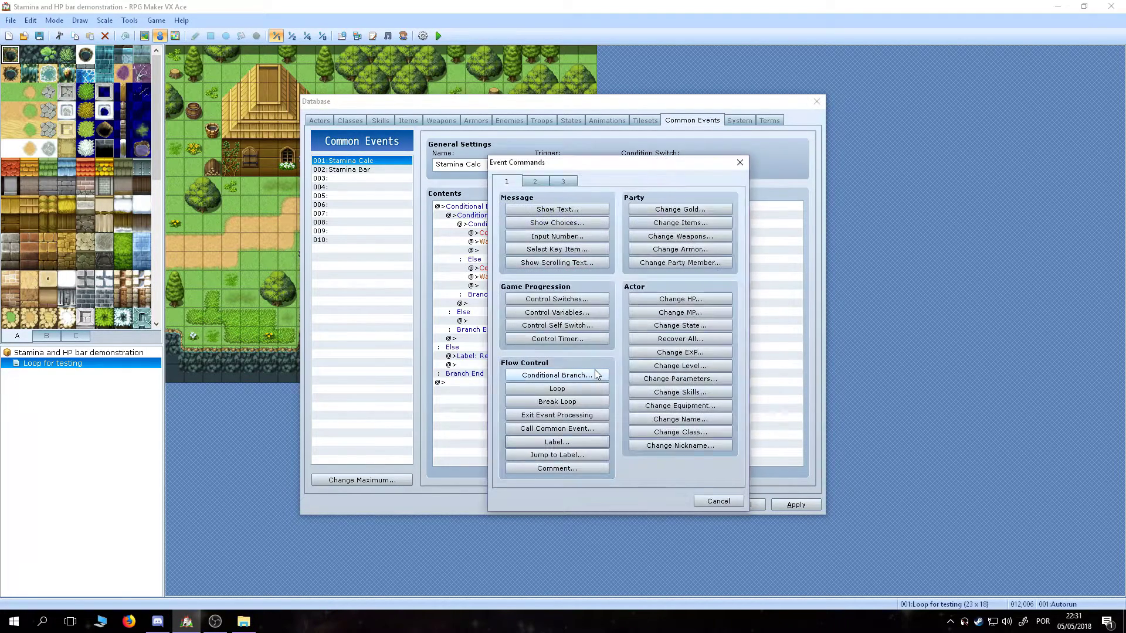
- Add a Stamina >= 100 conditional branch containing a 'nothing' comment
left_click(586, 374)
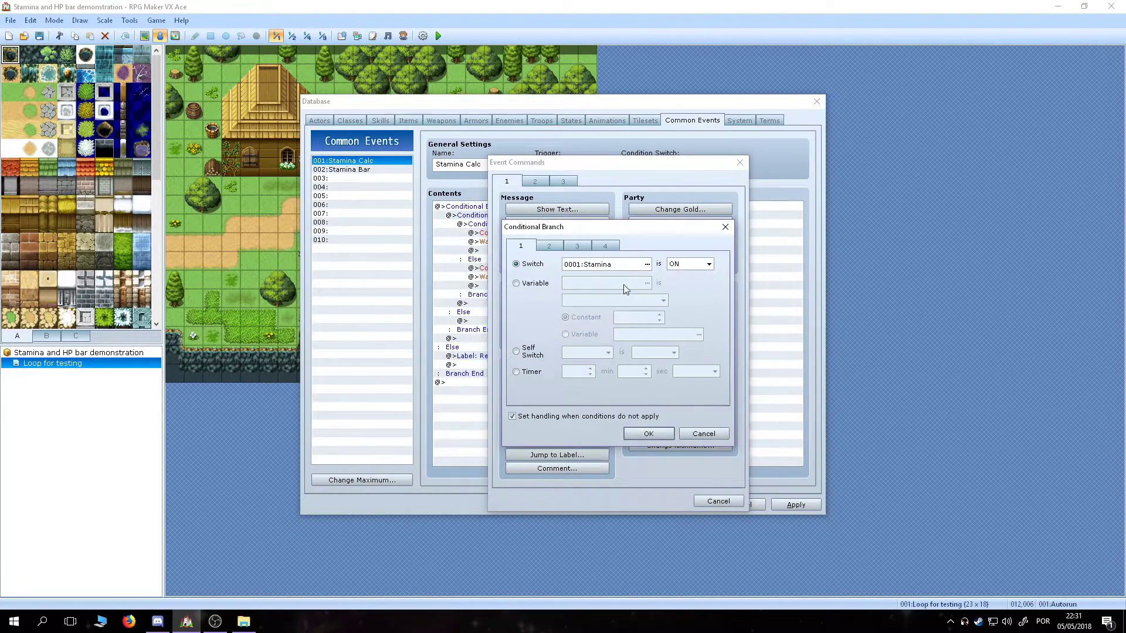
left_click(516, 283)
left_click(663, 300)
left_click(657, 320)
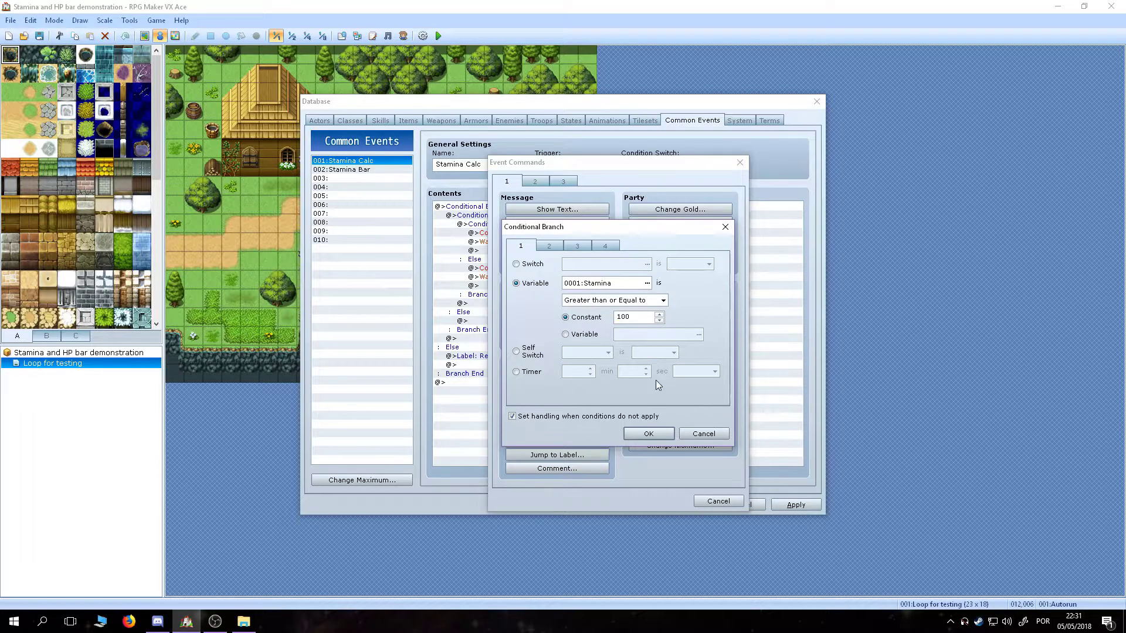
left_click(658, 434)
double_click(636, 379)
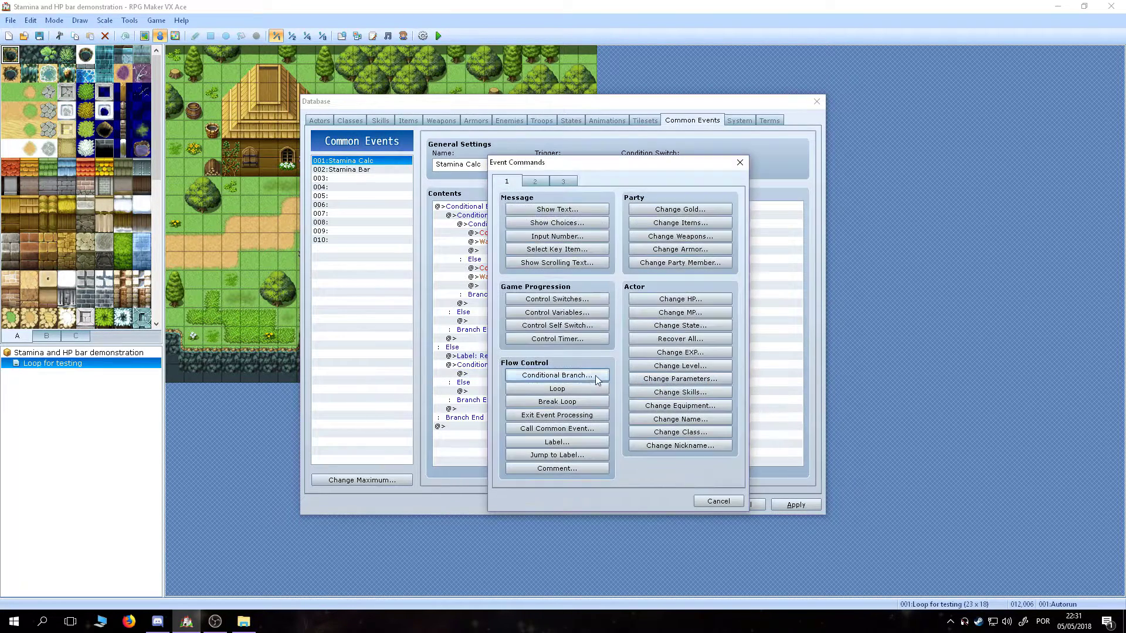
left_click(557, 470)
type("nothing")
left_click(664, 371)
- In that branch's Else, wait 4 frames and add 1 to Stamina
double_click(535, 401)
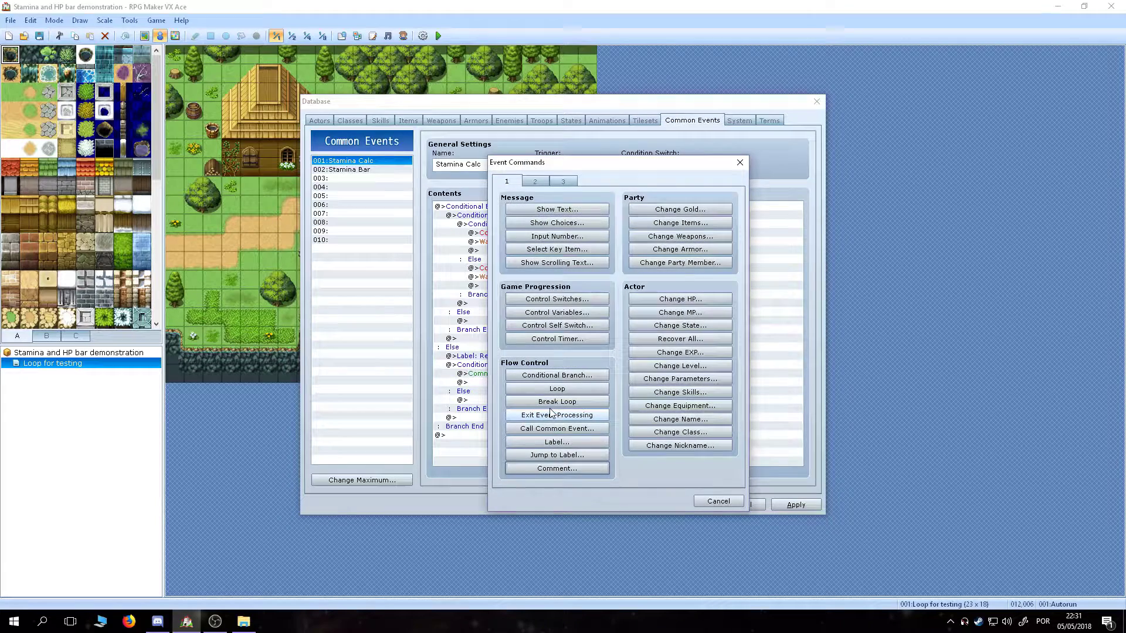
left_click(535, 182)
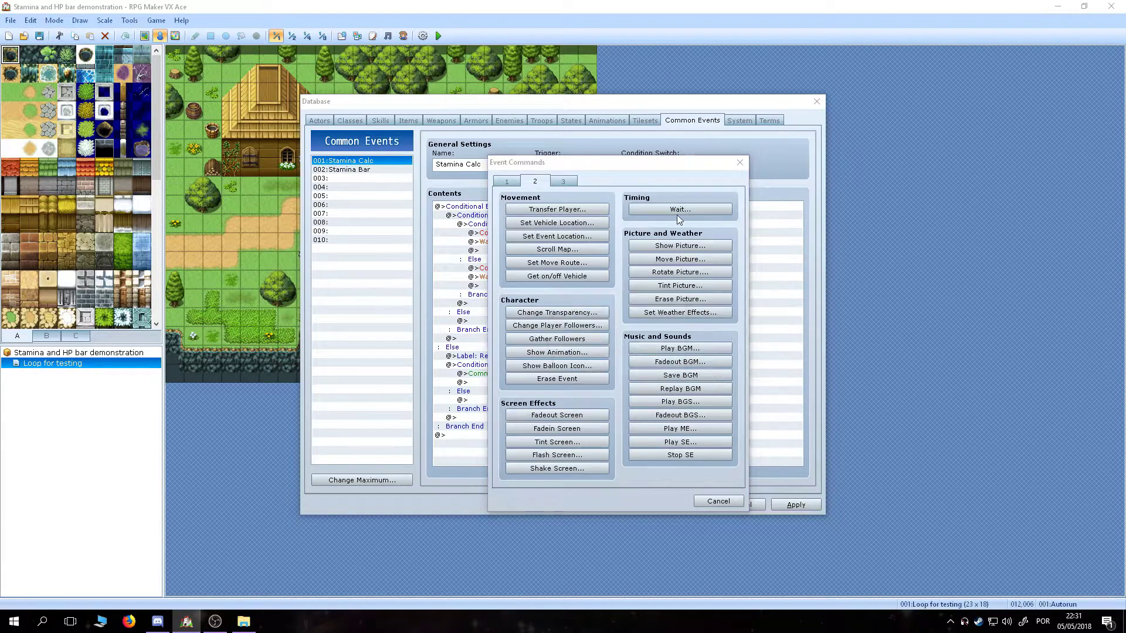
left_click(679, 210)
type("4")
left_click(594, 361)
right_click(535, 410)
left_click(554, 417)
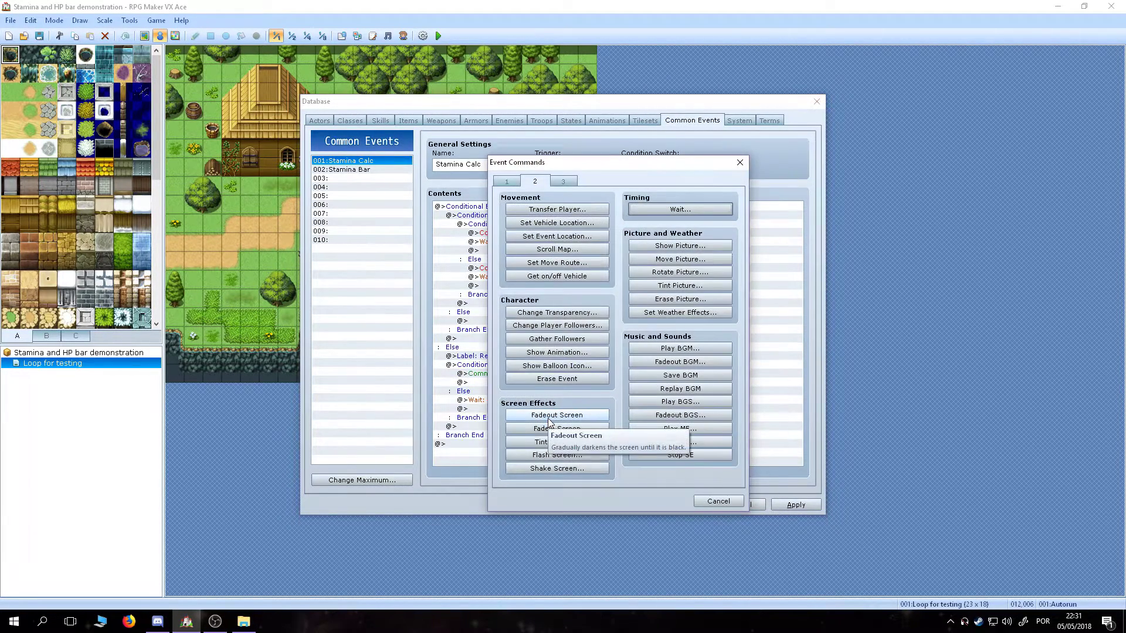
left_click(508, 182)
left_click(556, 313)
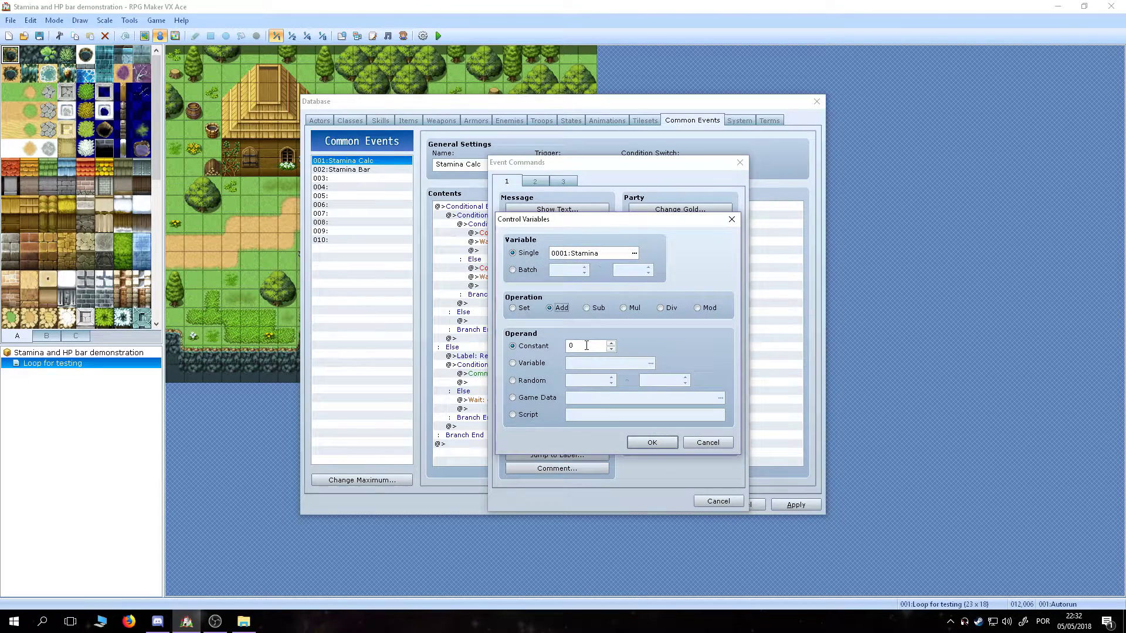
left_click(639, 440)
- Turn the Disable Dash switch OFF after the increment and apply the changes
right_click(583, 425)
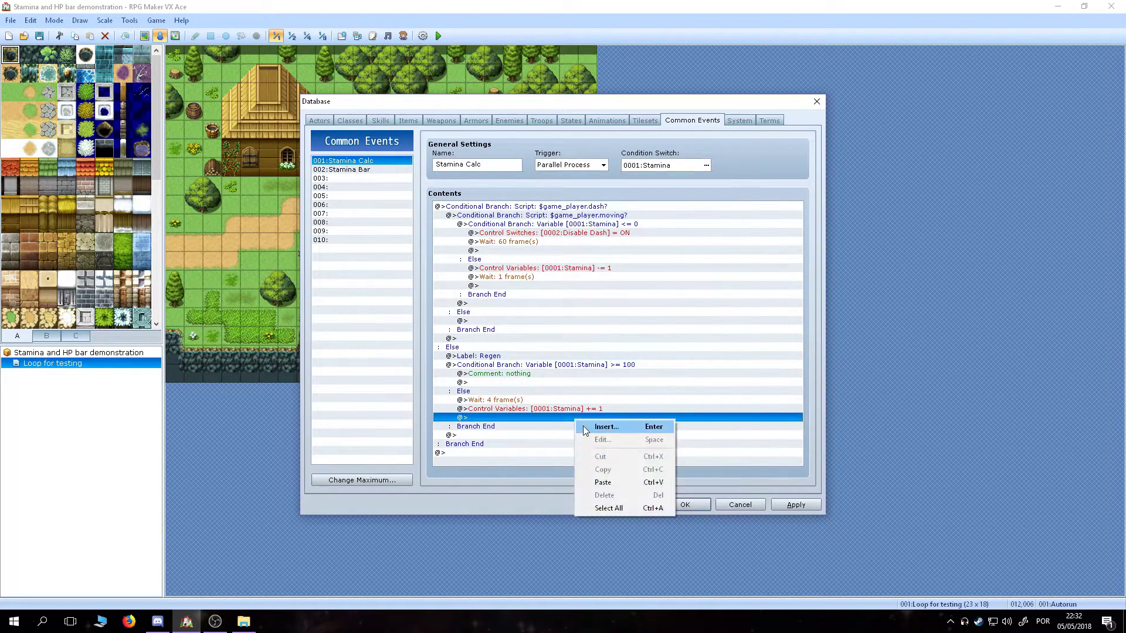
left_click(594, 429)
left_click(577, 300)
left_click(609, 307)
double_click(645, 253)
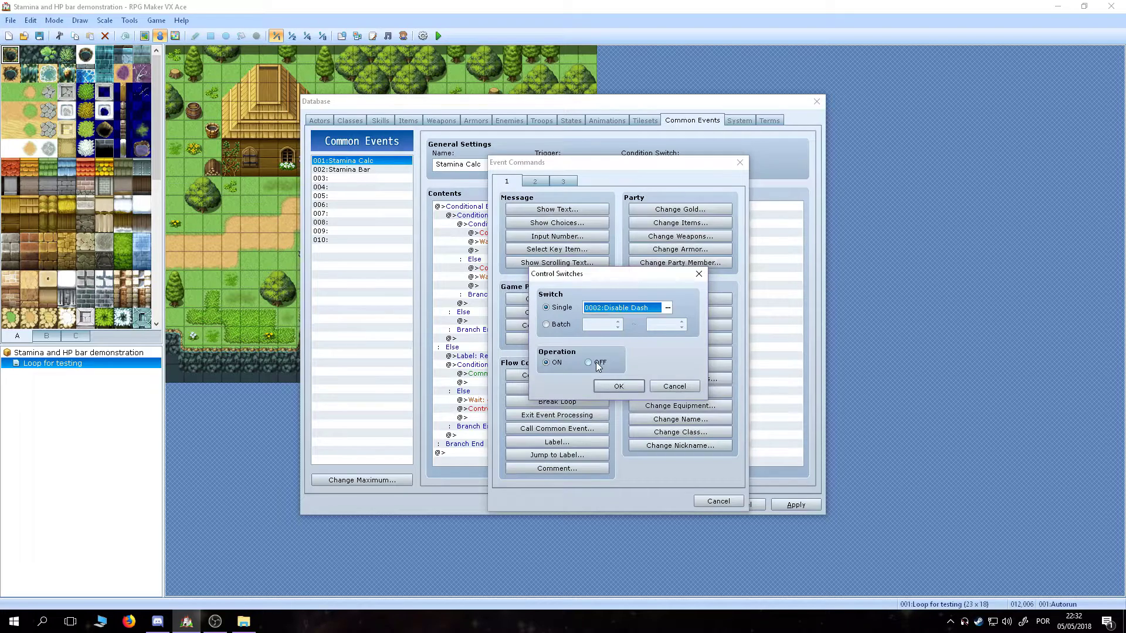
left_click(589, 363)
left_click(618, 385)
left_click(796, 504)
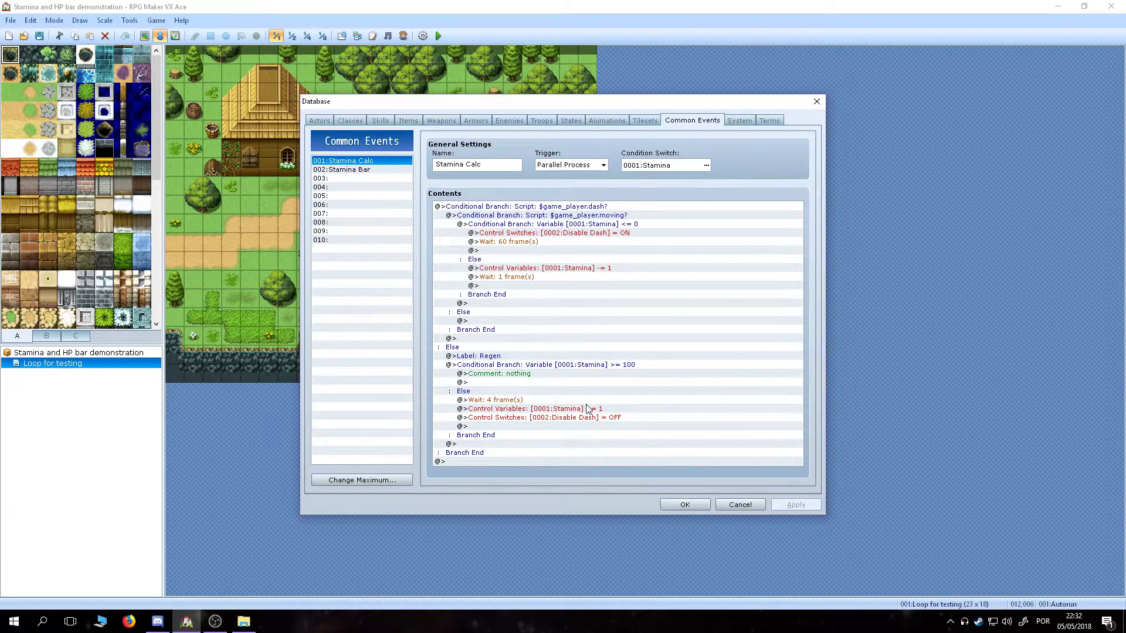
- Add Jump to Label Regen in the not-moving Else branch and apply
left_click_drag(564, 236, 496, 328)
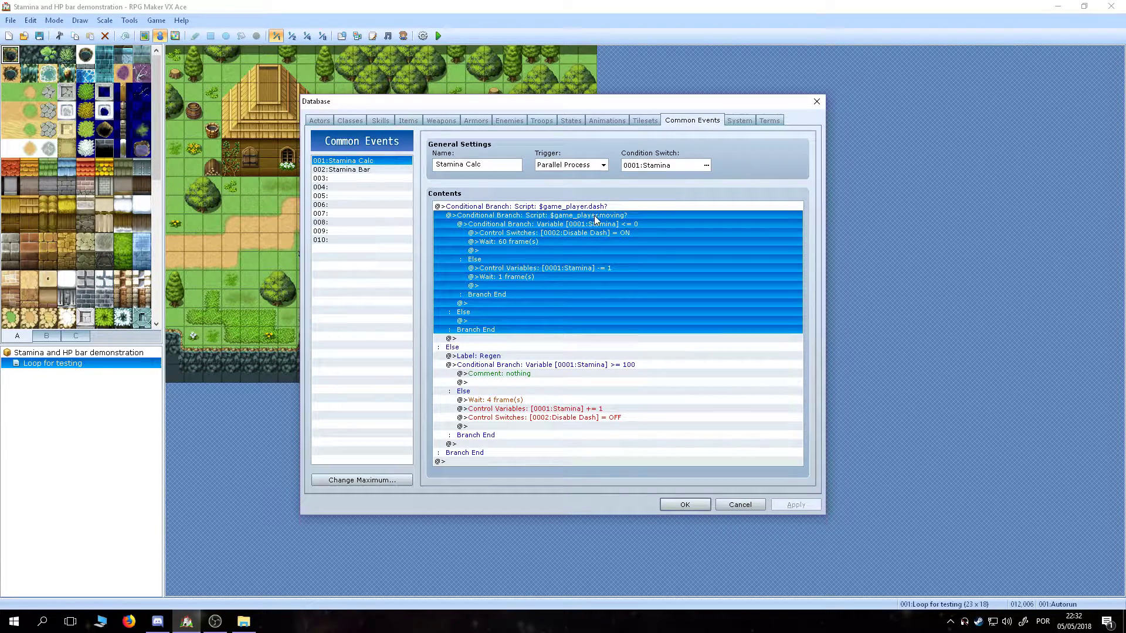
double_click(516, 320)
left_click(557, 455)
type("Re")
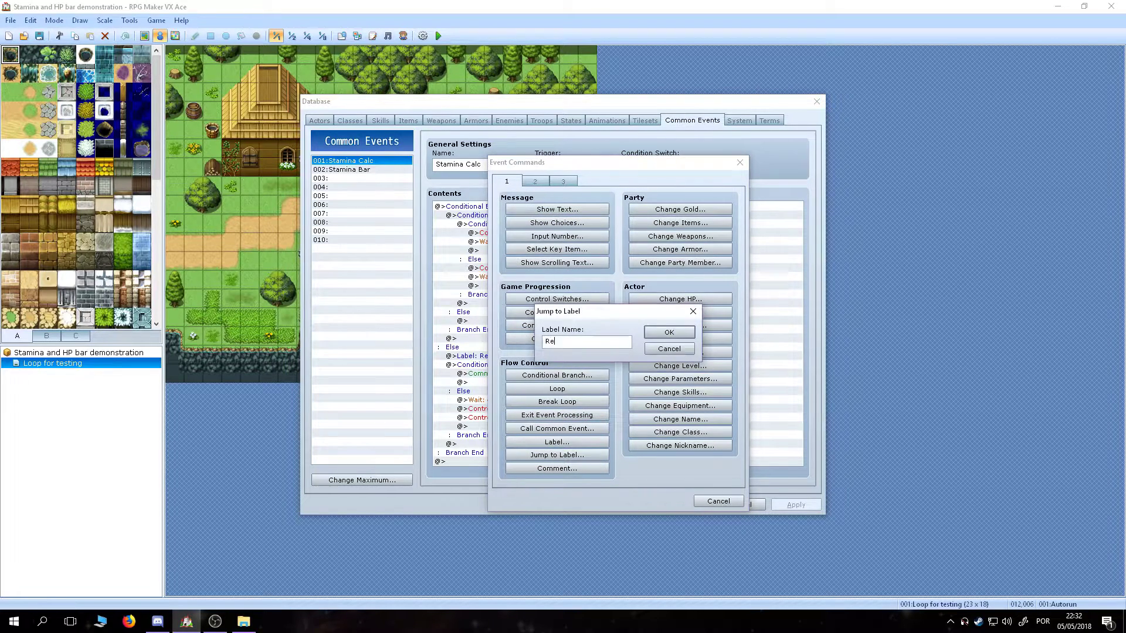
type("gen")
left_click(663, 337)
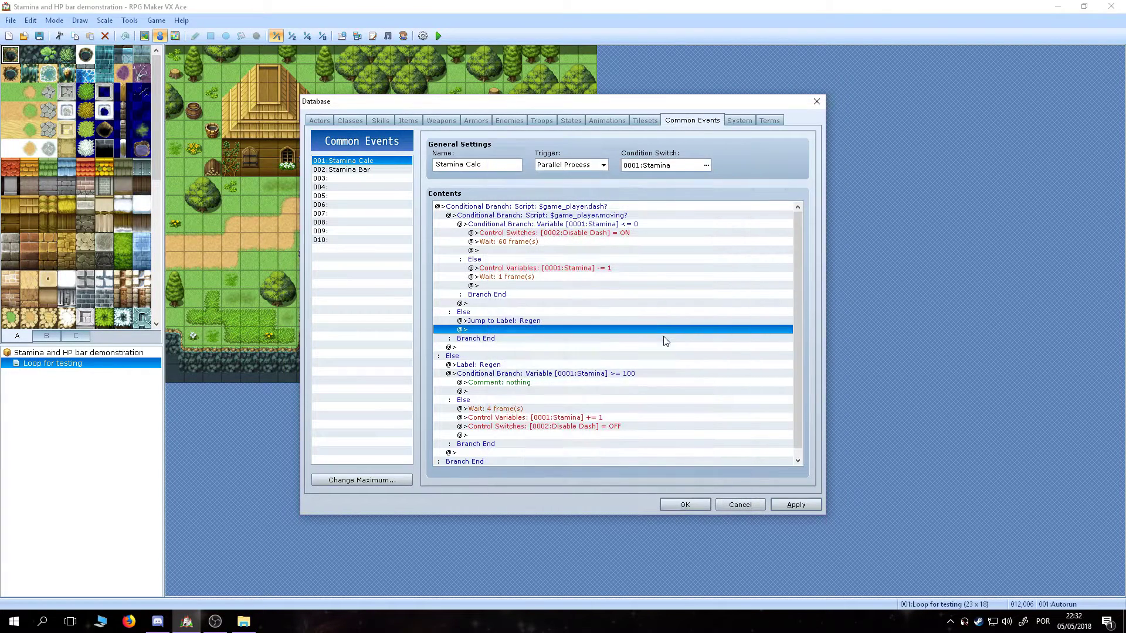
left_click(789, 506)
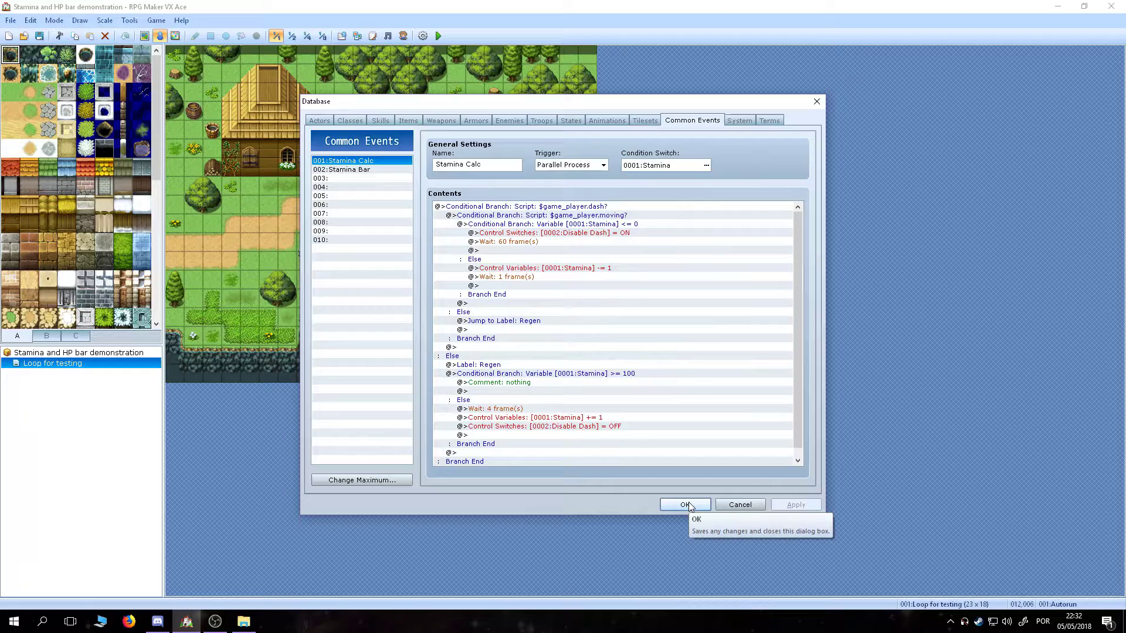
- Close the database, save the project, and launch a playtest
left_click(685, 505)
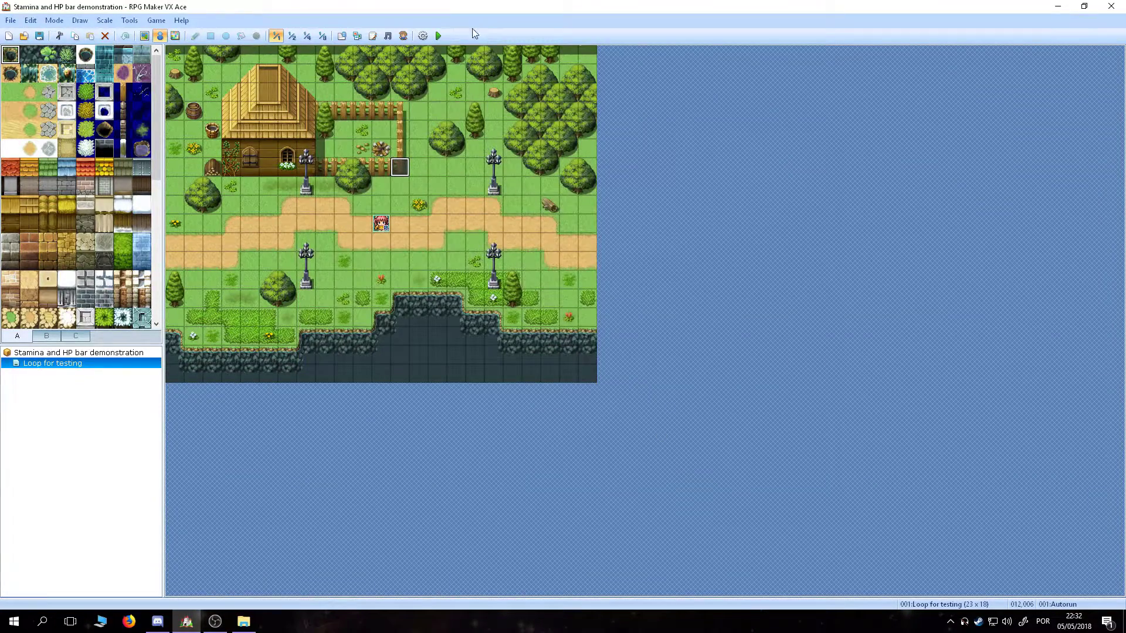
left_click(438, 36)
left_click(550, 338)
- Start a new game and dash left with Shift to drain stamina
key("Return")
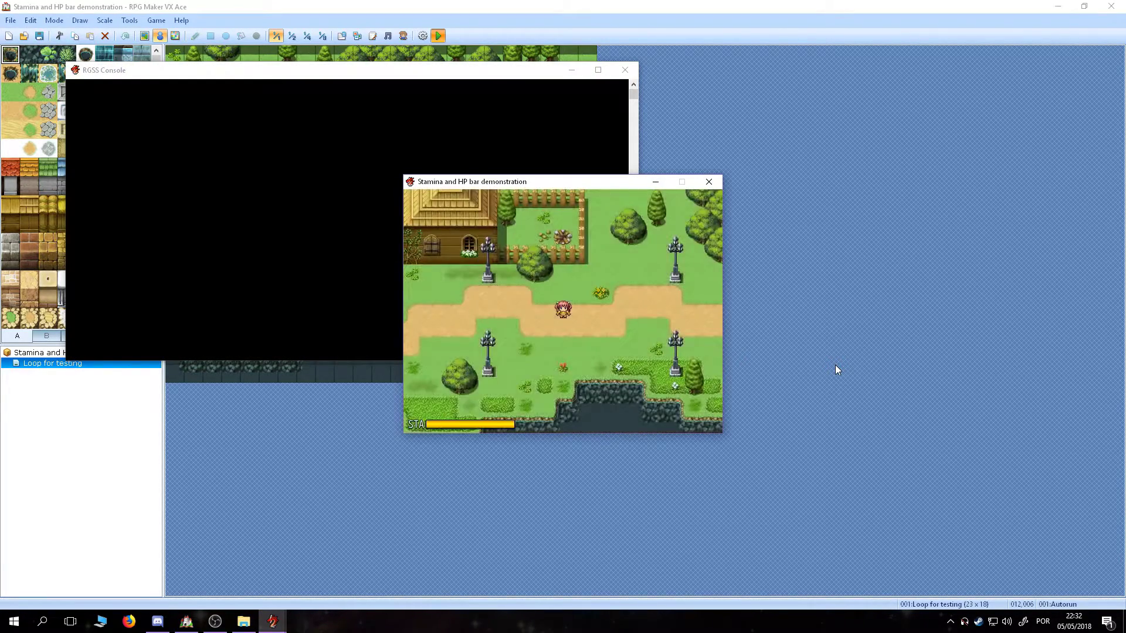
key("shift+Left")
key("shift+Left")
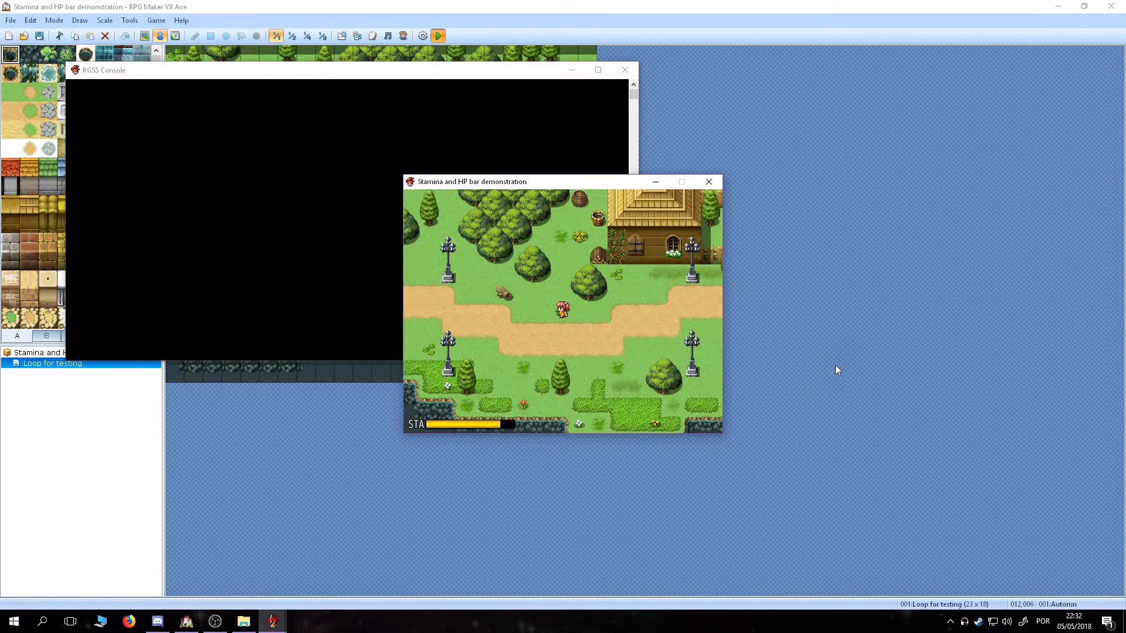
key("shift+Left")
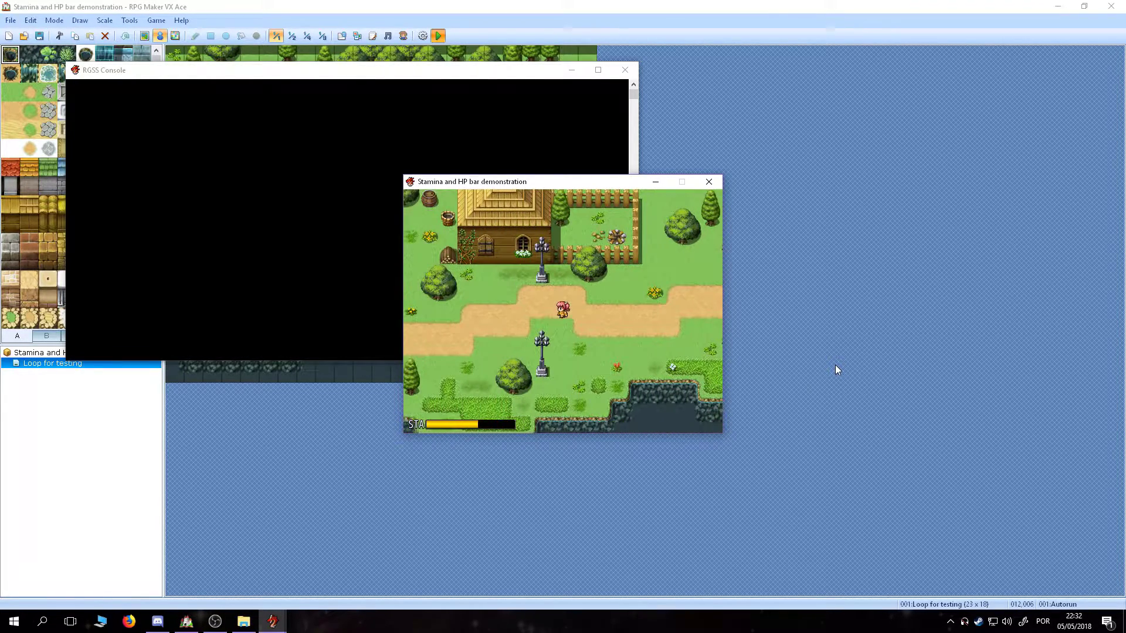
key("shift+Left")
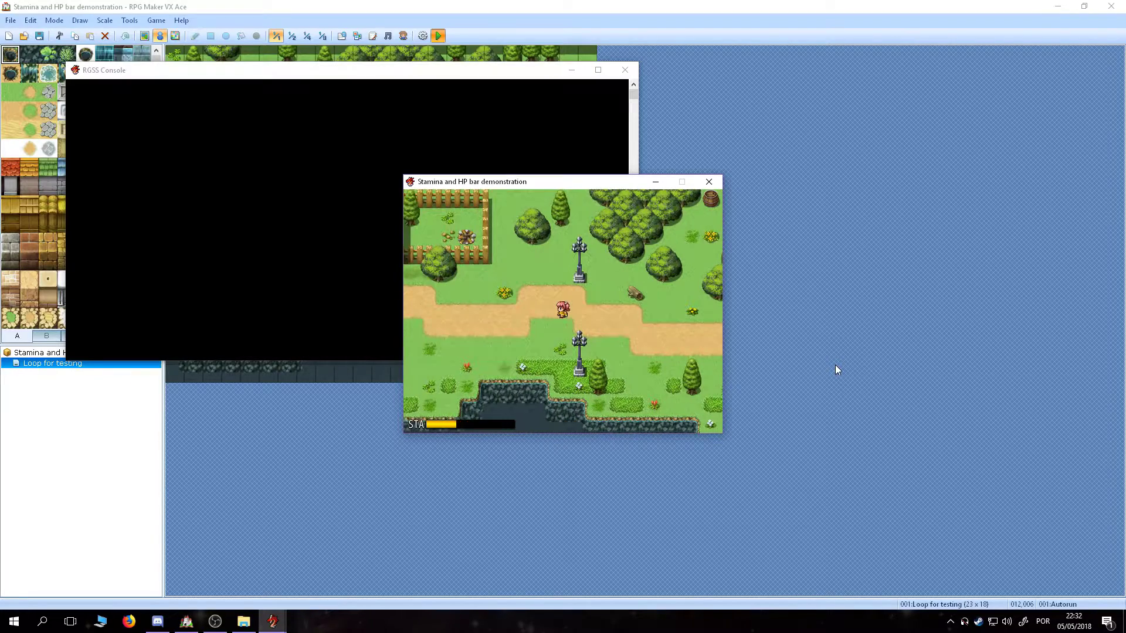
key("shift+Left")
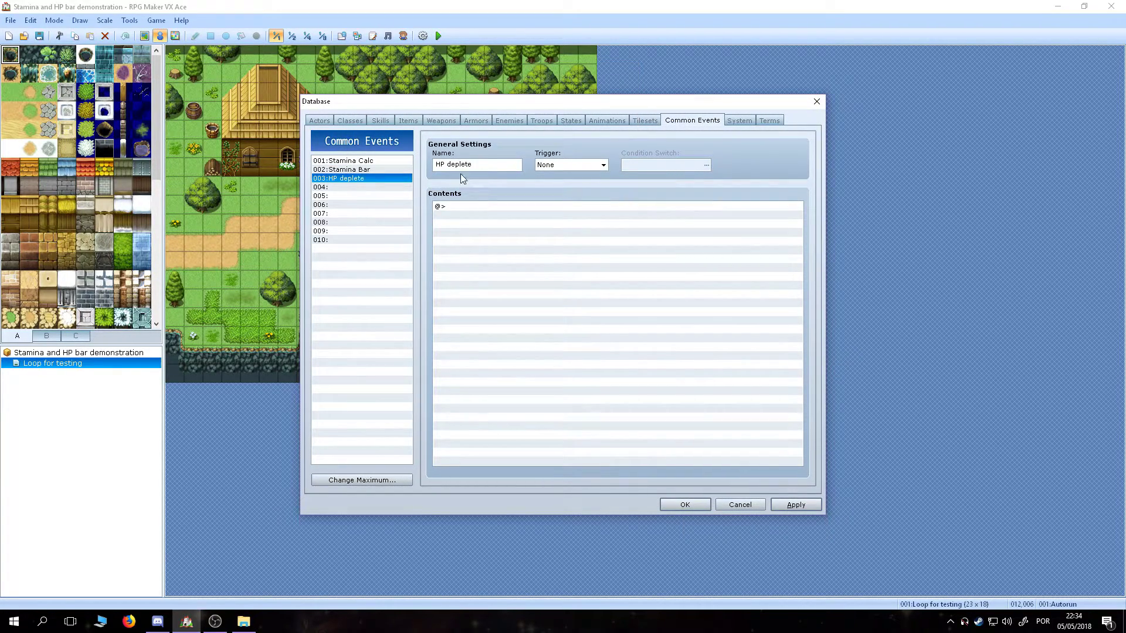
- In the fourth common event, HP Bar, add a Show Picture of hud-hp
left_click(392, 187)
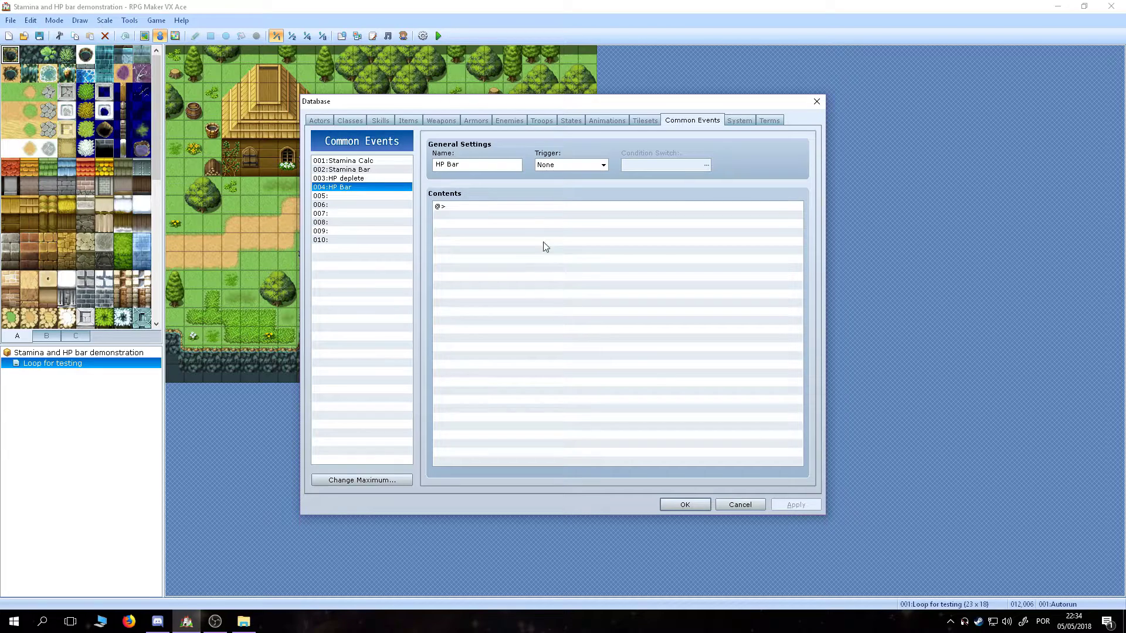
right_click(548, 208)
left_click(560, 217)
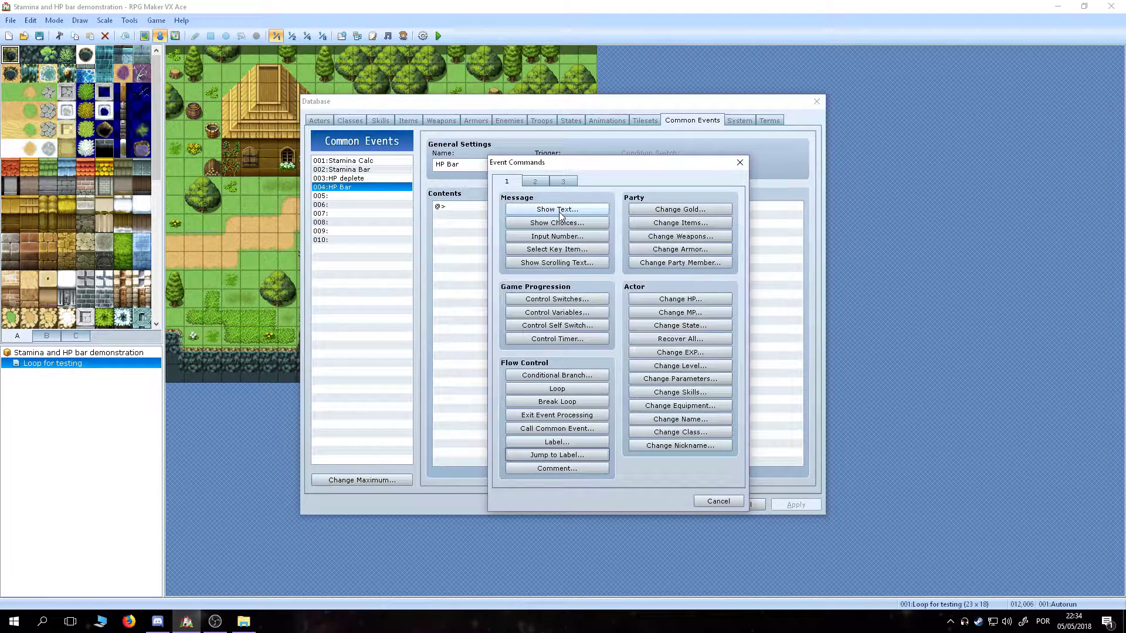
left_click(535, 181)
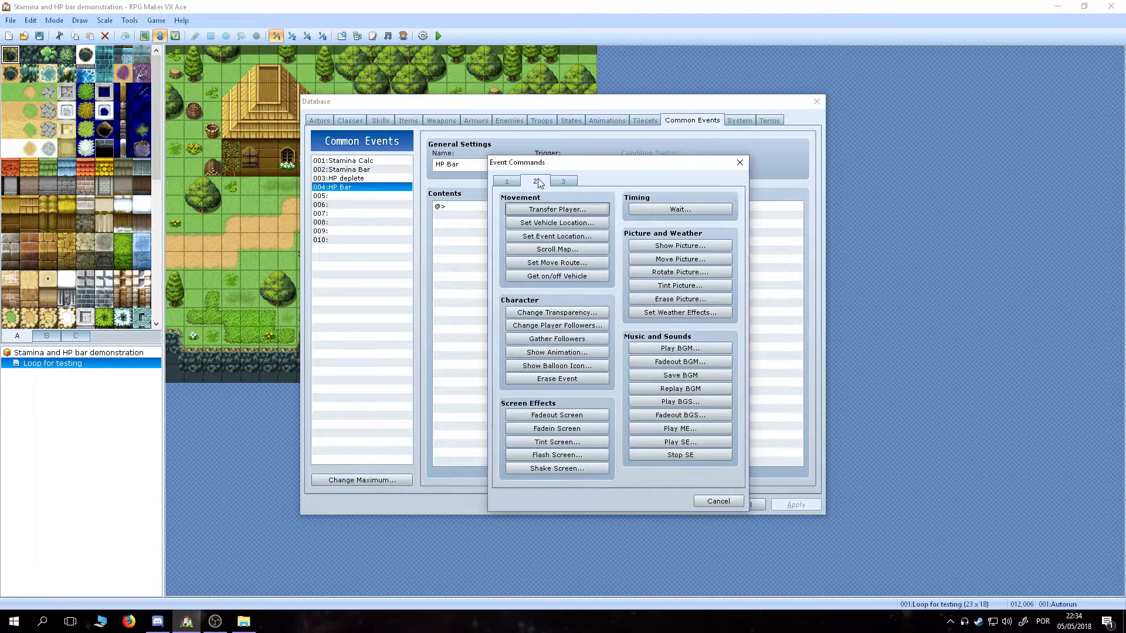
left_click(657, 248)
left_click(652, 256)
left_click(478, 241)
left_click(724, 467)
left_click(546, 254)
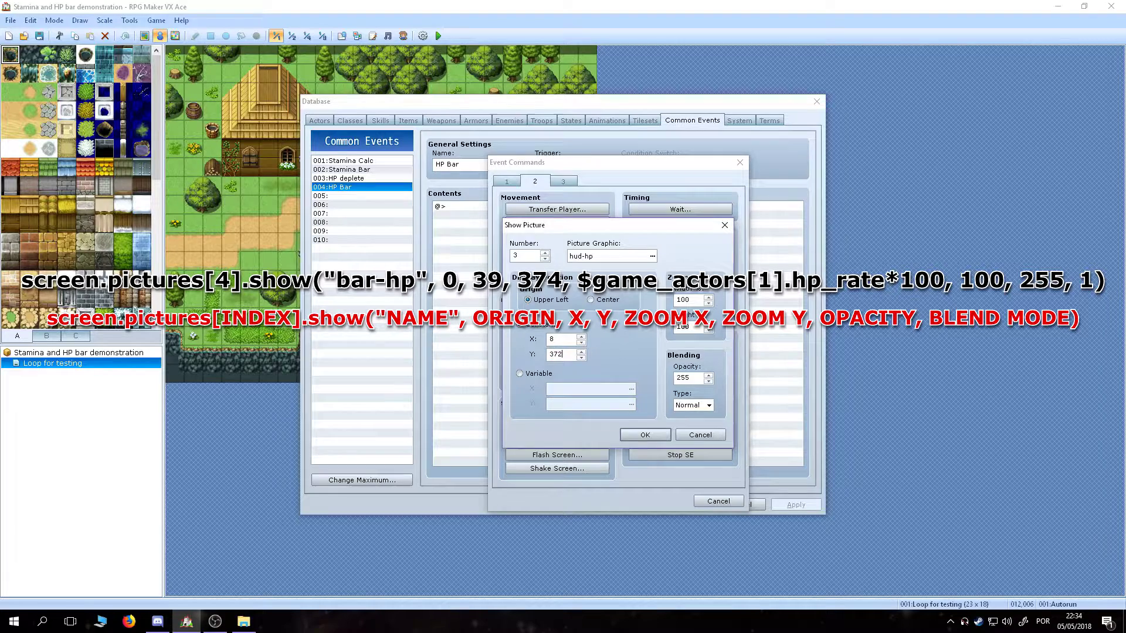
left_click(658, 431)
- Paste Stamina Bar's script line into HP Bar and edit it to show bar-hp scaled by hp_rate*100
left_click(352, 169)
left_click(352, 187)
right_click(461, 215)
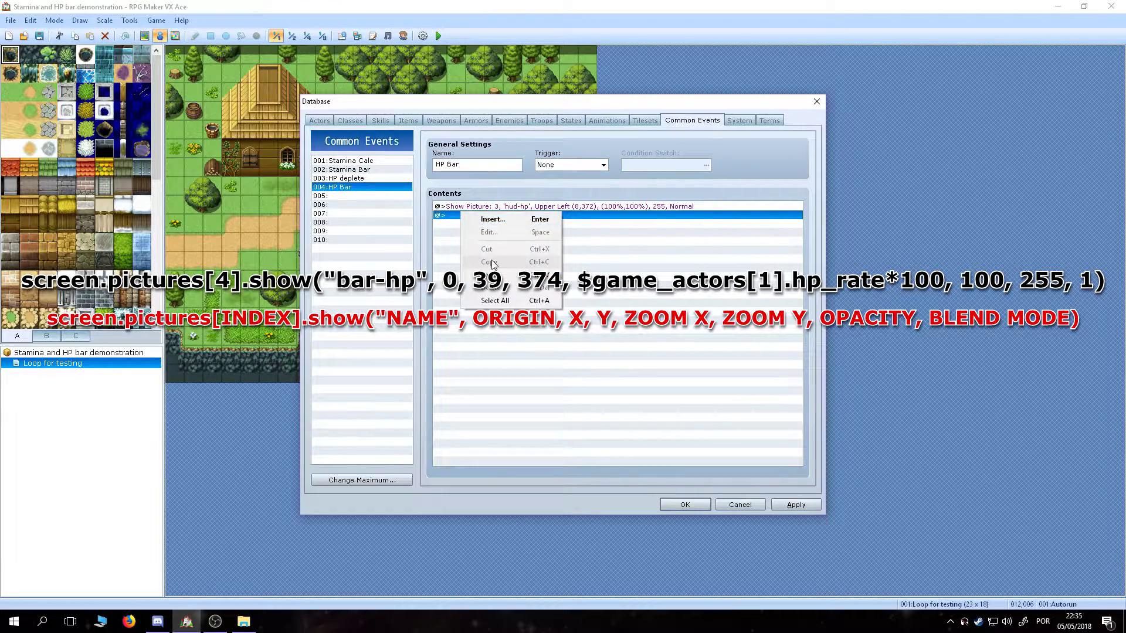
left_click(493, 275)
double_click(494, 215)
double_click(505, 226)
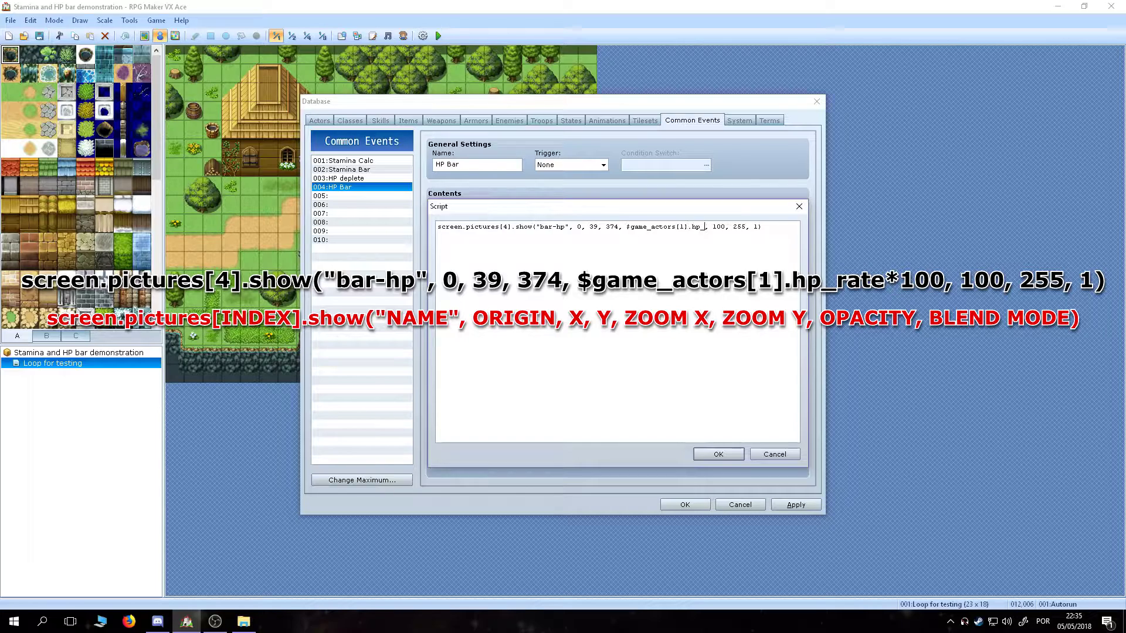
left_click(718, 454)
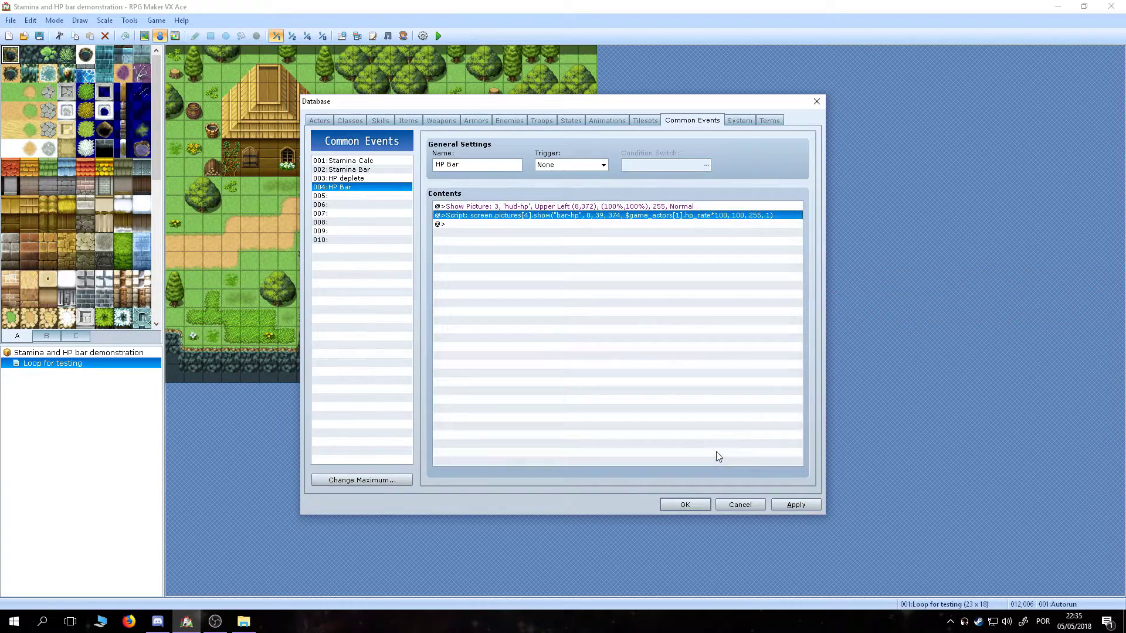
- Set the HP deplete common event to Parallel Process and add a 60-frame Wait
left_click(340, 177)
left_click(603, 164)
left_click(576, 194)
double_click(580, 207)
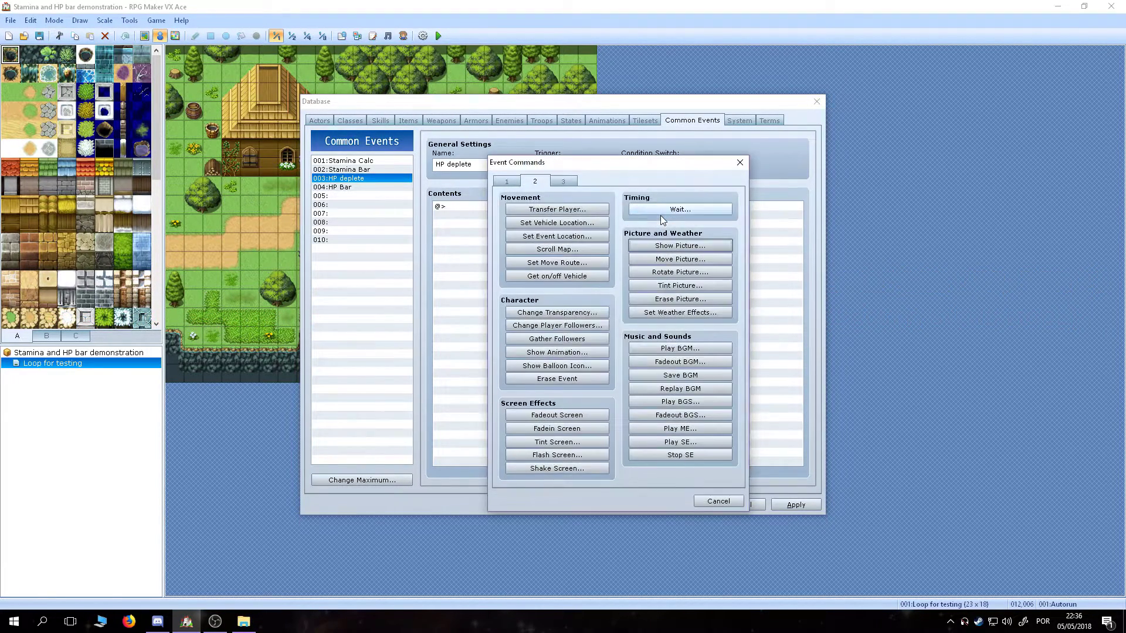
left_click(660, 209)
key("Return")
double_click(558, 215)
- Add a Conditional Branch checking whether the Stamina variable is 0 or less
left_click(506, 181)
left_click(556, 369)
left_click(517, 284)
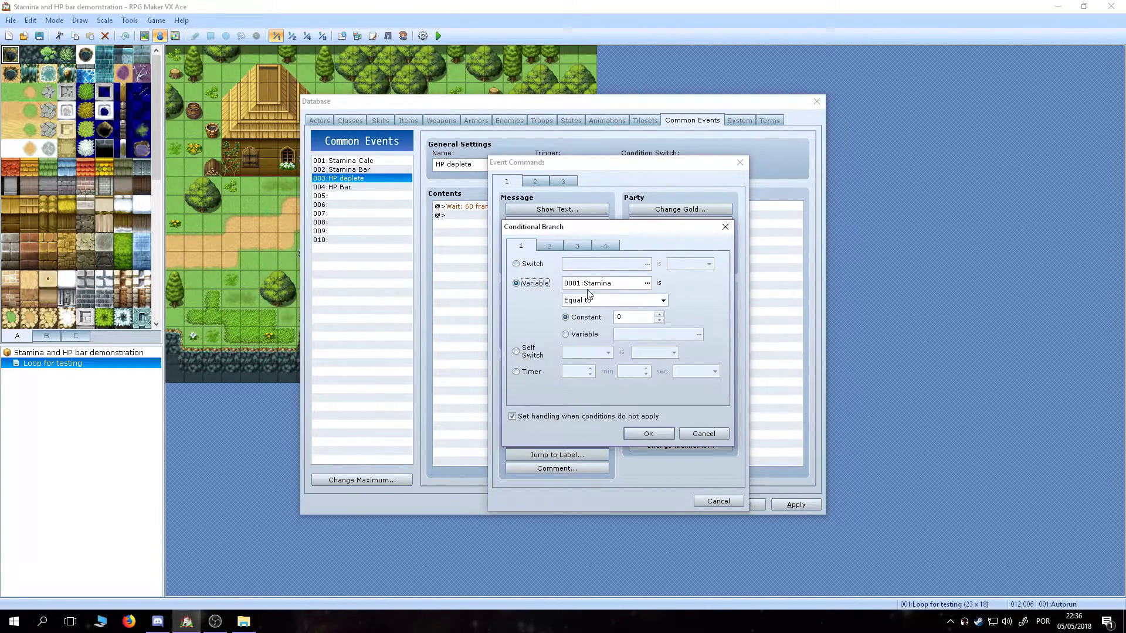
left_click(587, 288)
left_click(587, 320)
left_click(641, 437)
- Put a 'nothing' comment in the branch's Else part
right_click(549, 241)
left_click(557, 248)
left_click(556, 472)
type("nothing")
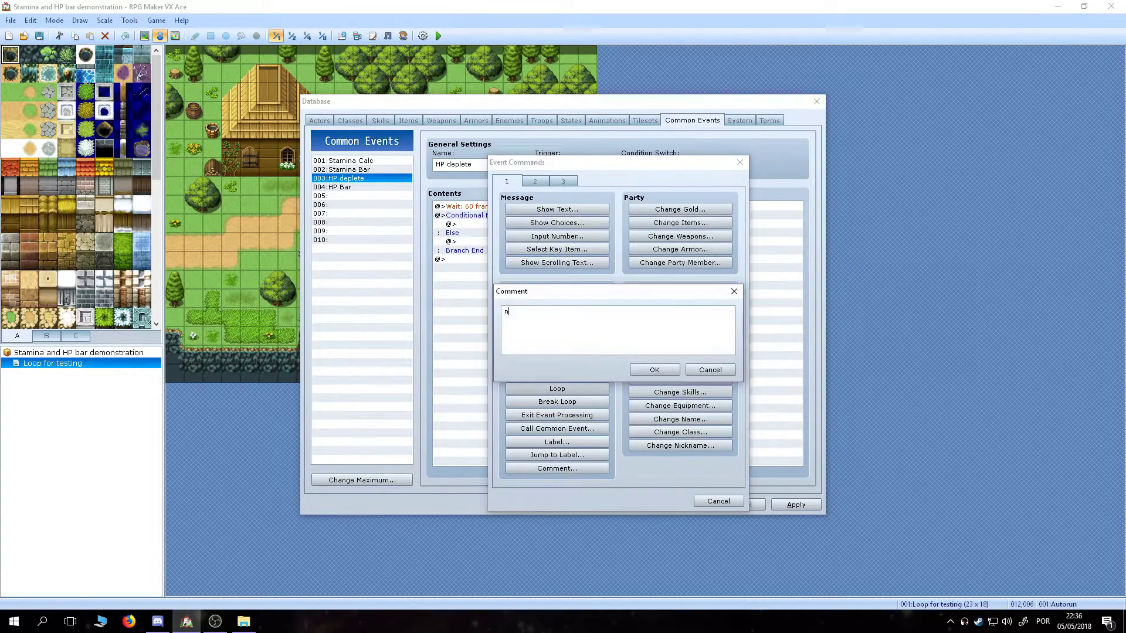
left_click(648, 370)
- Inside the branch, add a Change HP command that decreases the party actor's HP by 15
right_click(547, 224)
left_click(558, 232)
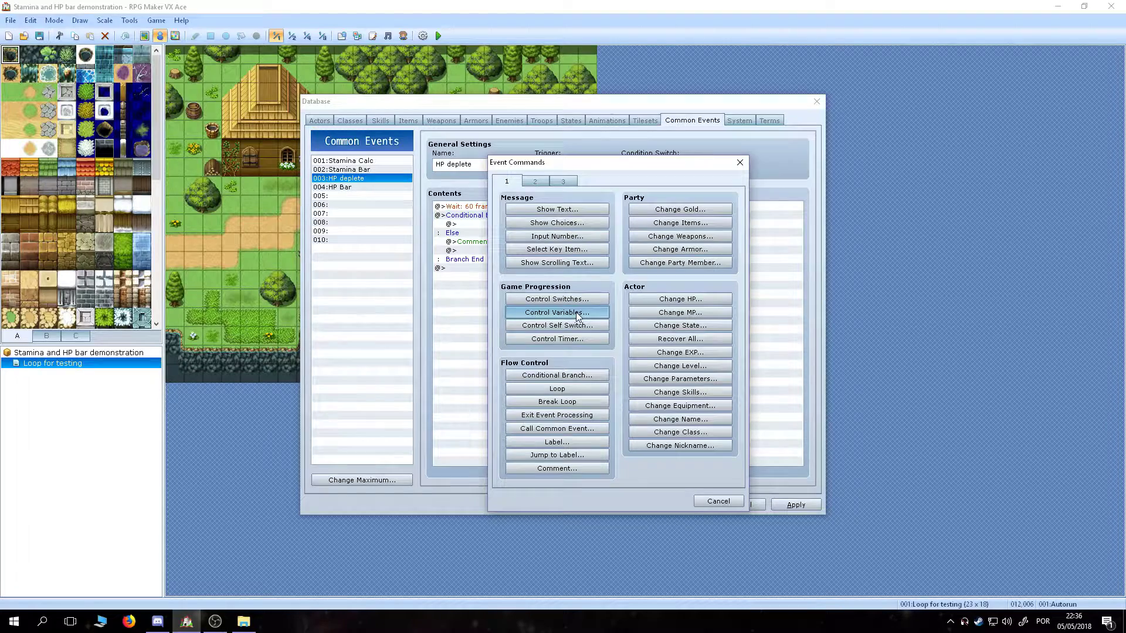
key("Escape")
right_click(531, 222)
left_click(557, 228)
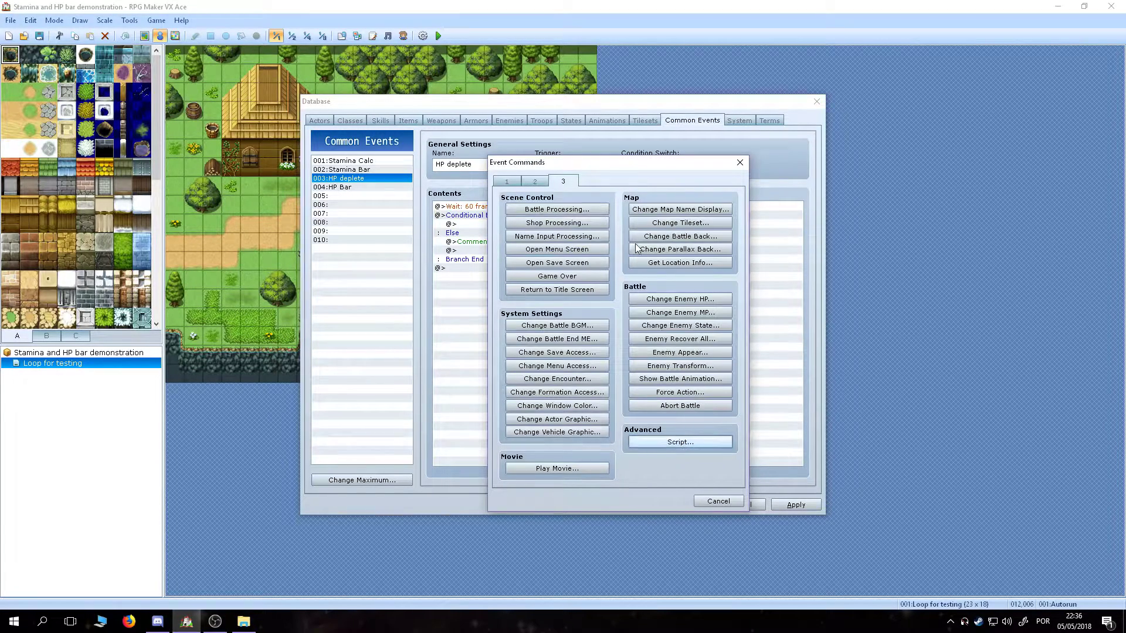
left_click(507, 181)
left_click(680, 299)
left_click(683, 271)
left_click(604, 326)
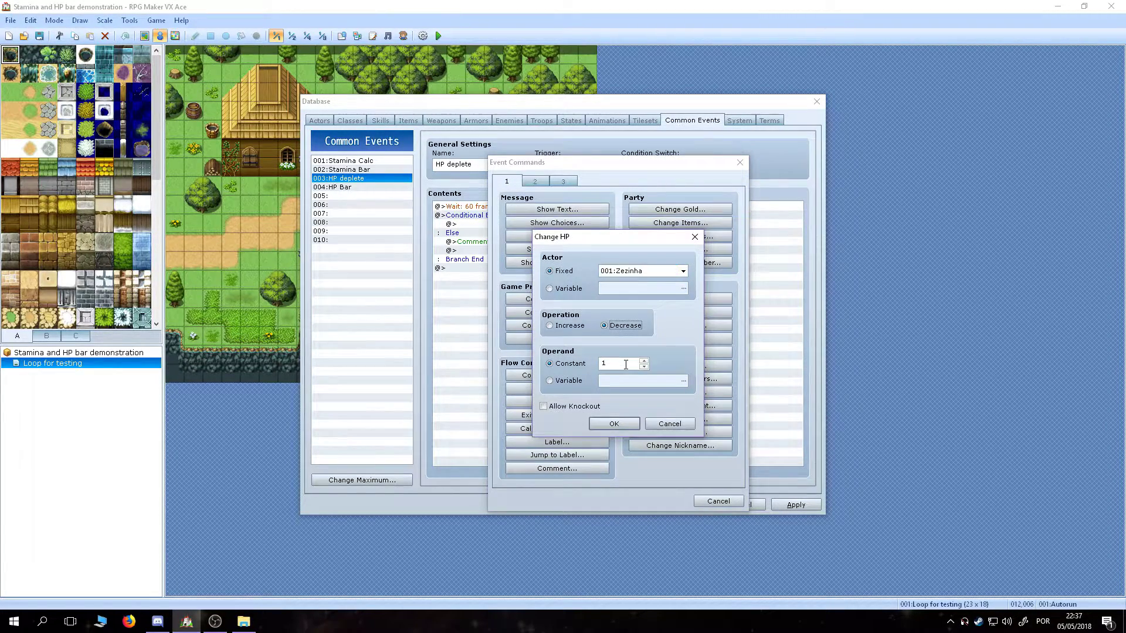
left_click(595, 272)
left_click(614, 424)
- Add a red Flash Screen by setting its green and blue to 0
double_click(451, 233)
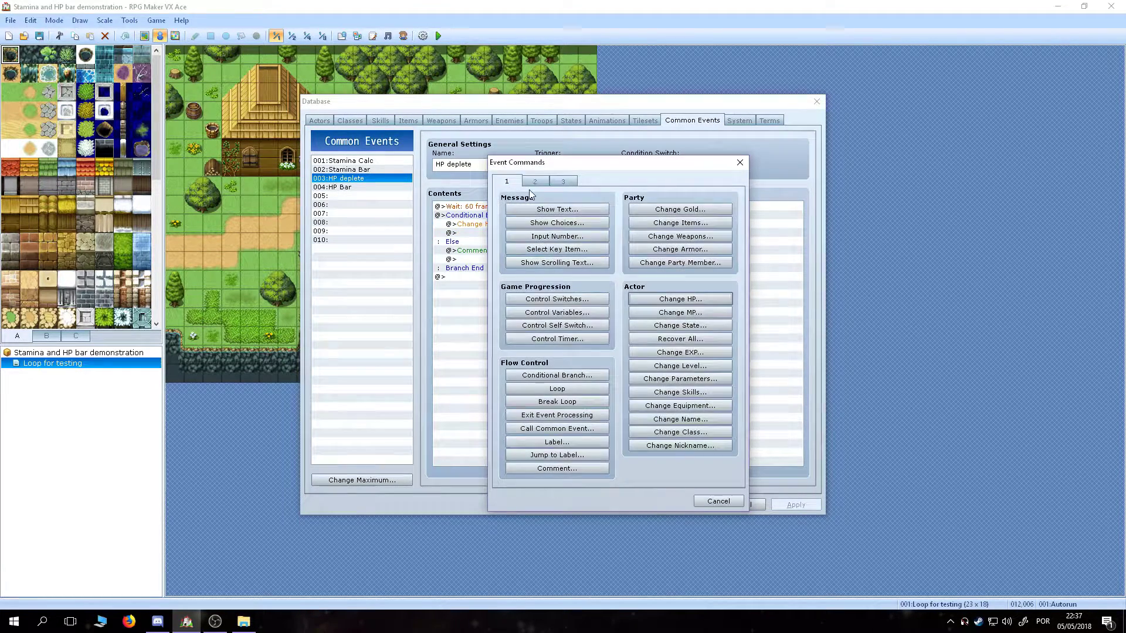
left_click(534, 182)
left_click(557, 455)
left_click_drag(617, 301, 546, 301)
left_click_drag(616, 320, 545, 320)
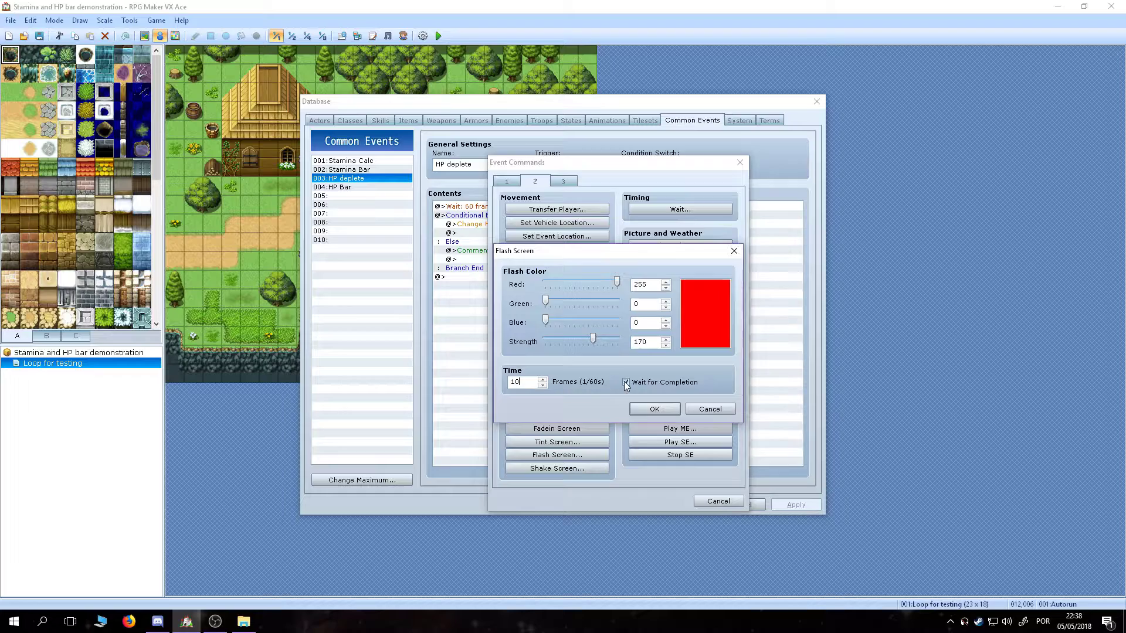
left_click(655, 409)
- Add a Play SE command using the Dog sound effect
right_click(554, 234)
left_click(565, 238)
left_click(534, 182)
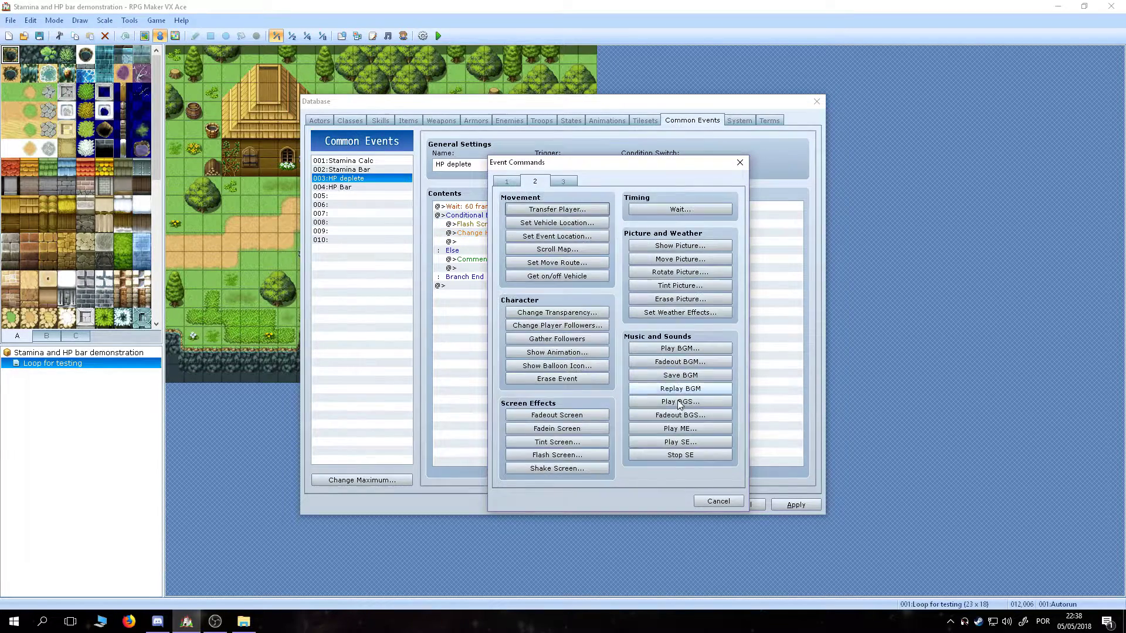
left_click(680, 442)
scroll(586, 305, "down", 3)
left_click(557, 314)
left_click(578, 448)
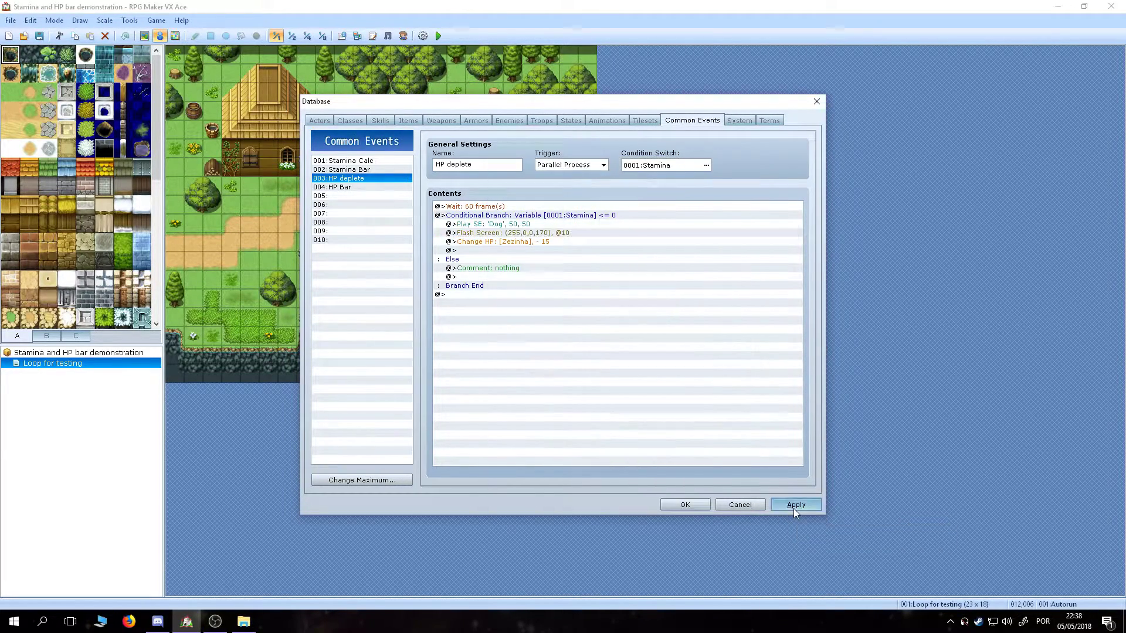
- Apply the changes, close the database, and save and start a playtest
left_click(793, 505)
left_click(686, 505)
left_click(438, 36)
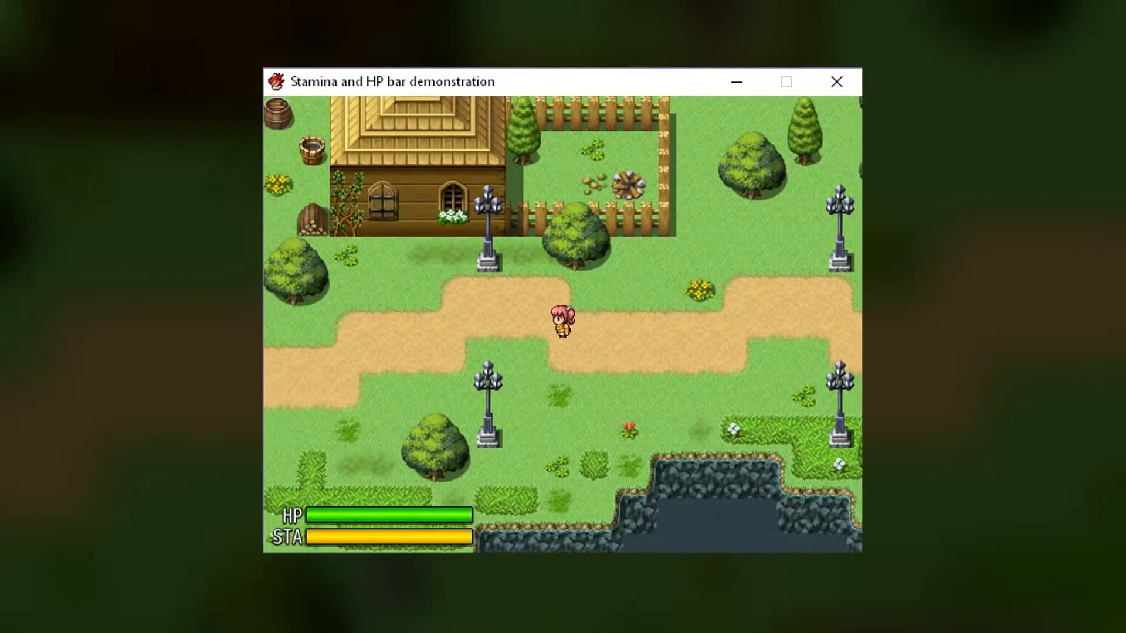
- Dash left with Shift until the STA bar empties and HP drops, then close the game window
key("shift+Left")
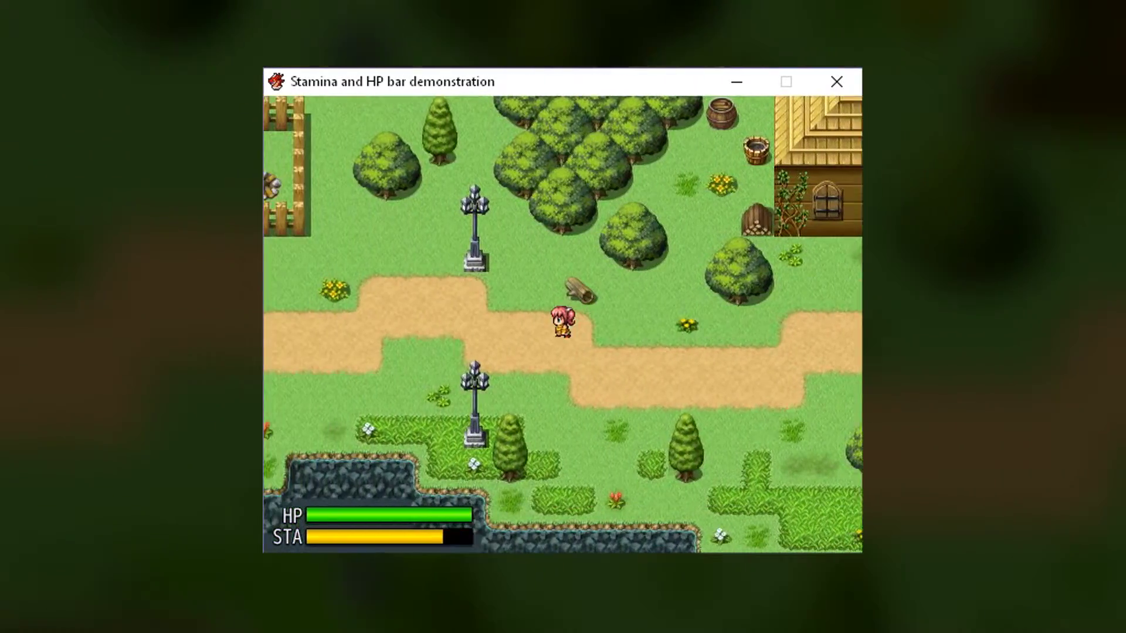
key("shift+Left")
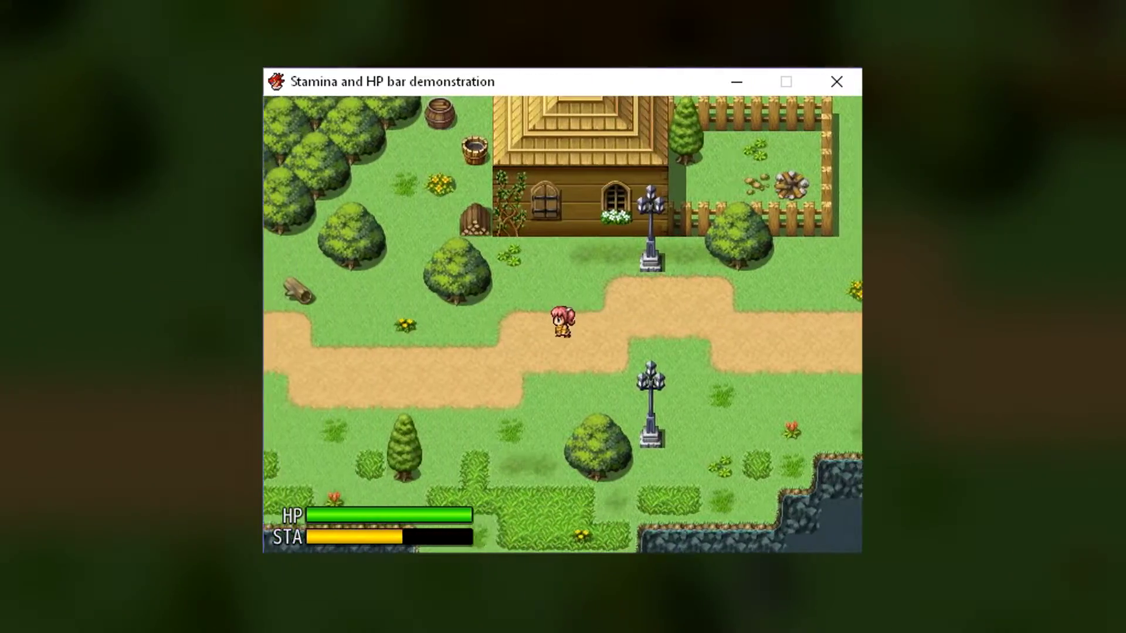
key("shift+Left")
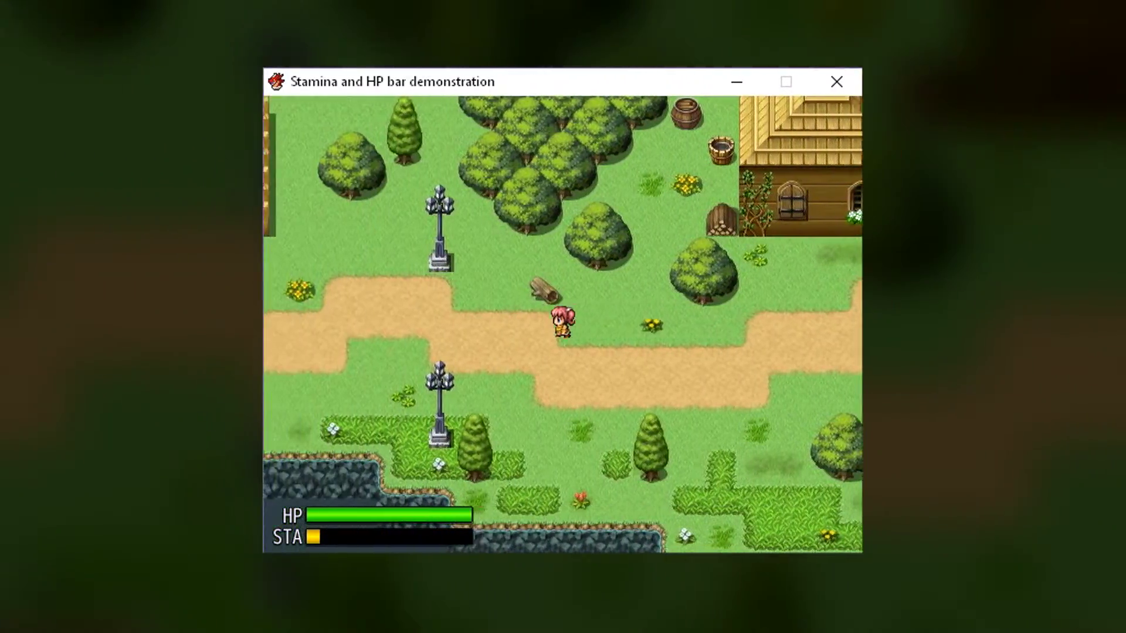
key("Left")
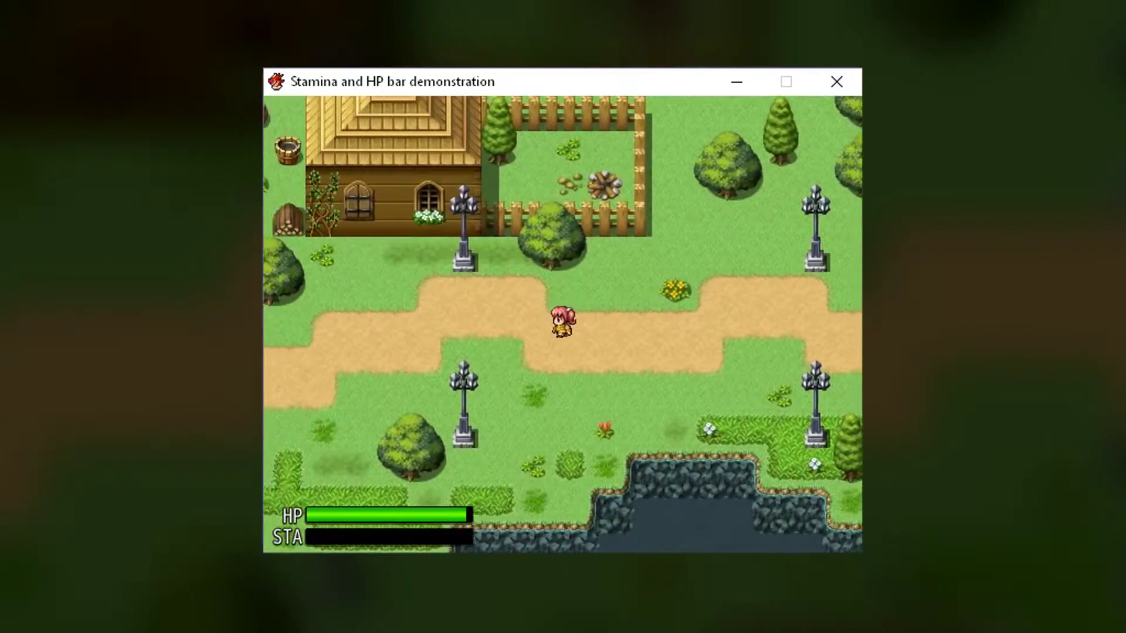
key("Left")
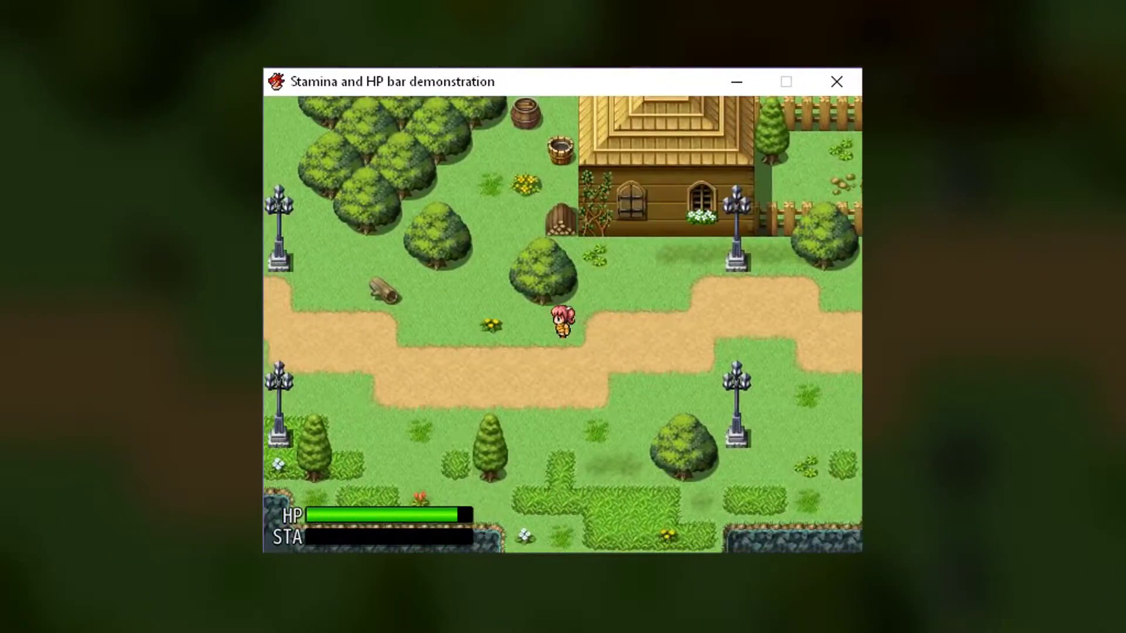
key("Left")
key("Left")
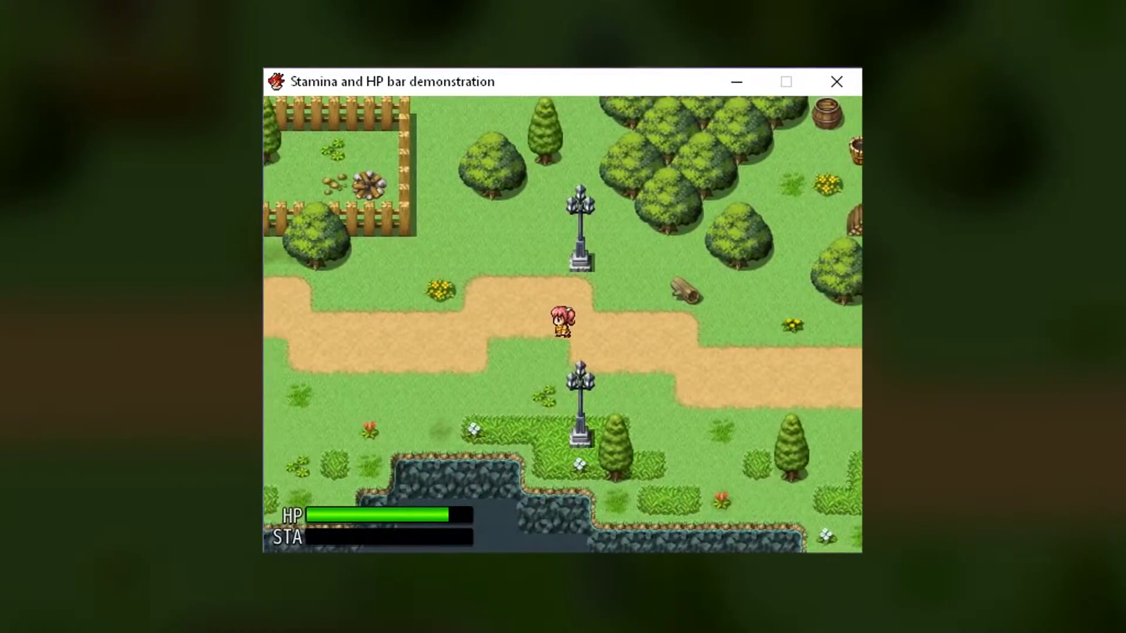
key("Left")
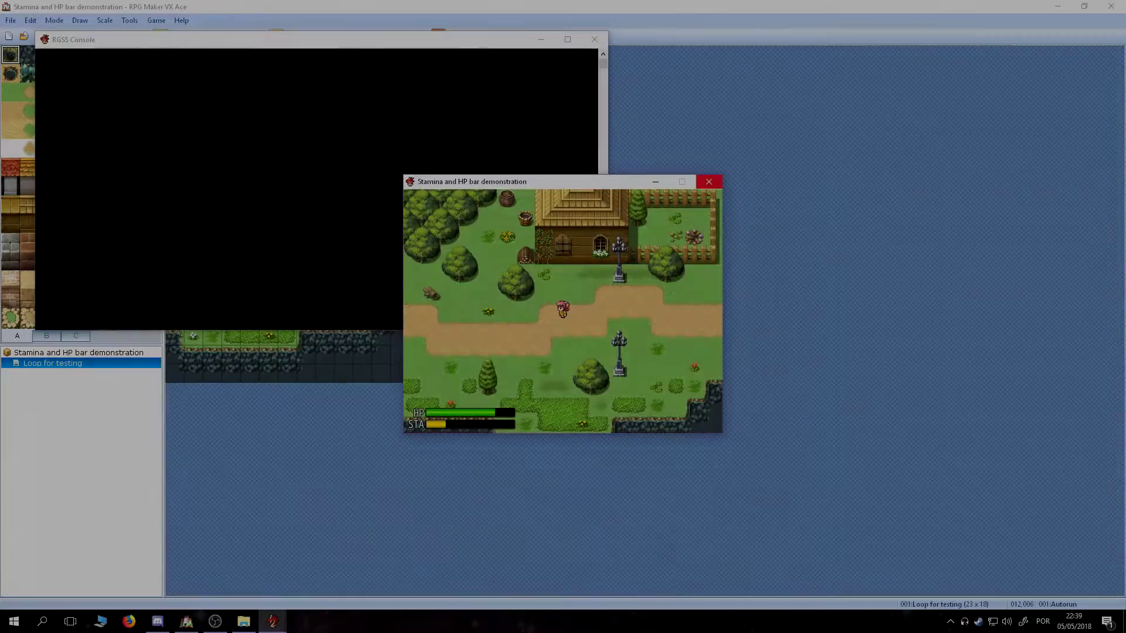
left_click(708, 181)
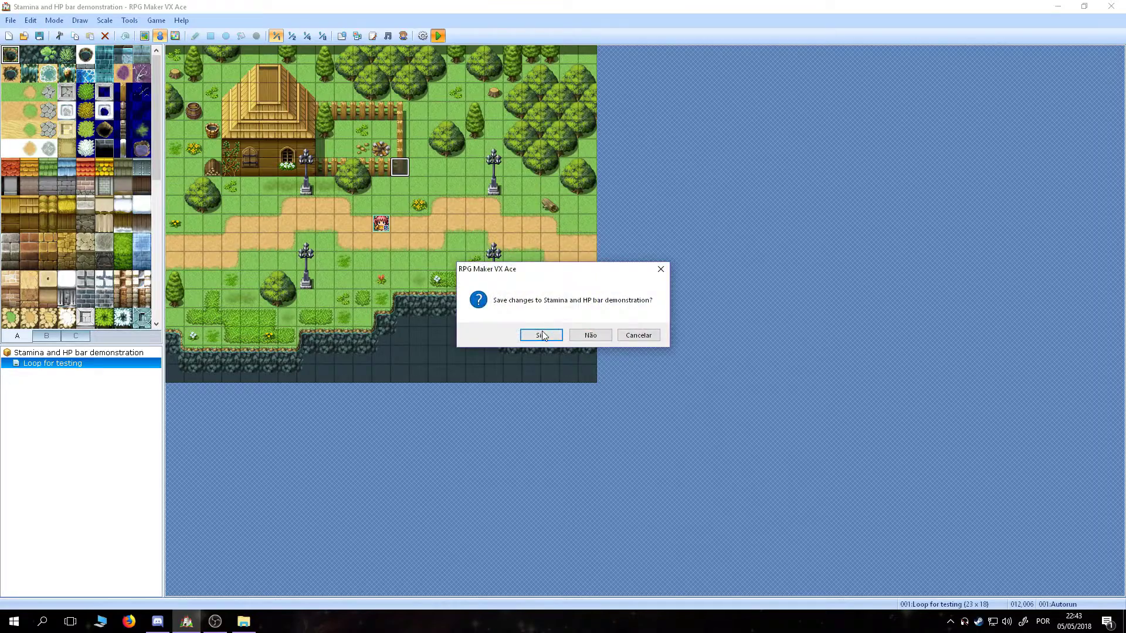
- Save, start a New Game in the playtest, and dash left until stamina empties
left_click(540, 336)
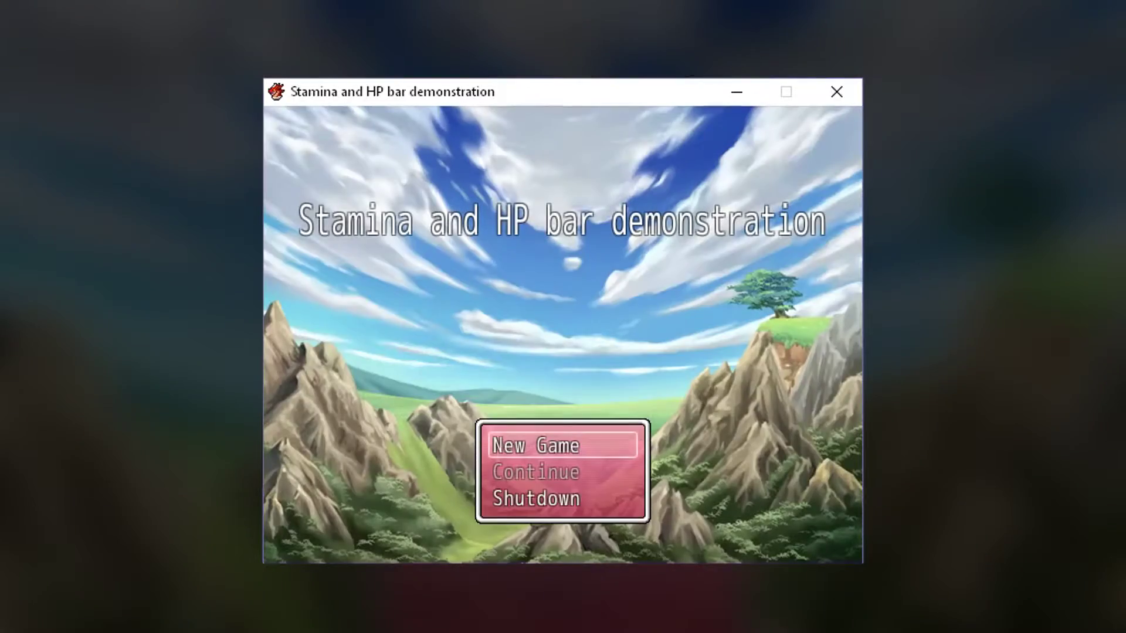
key("Return")
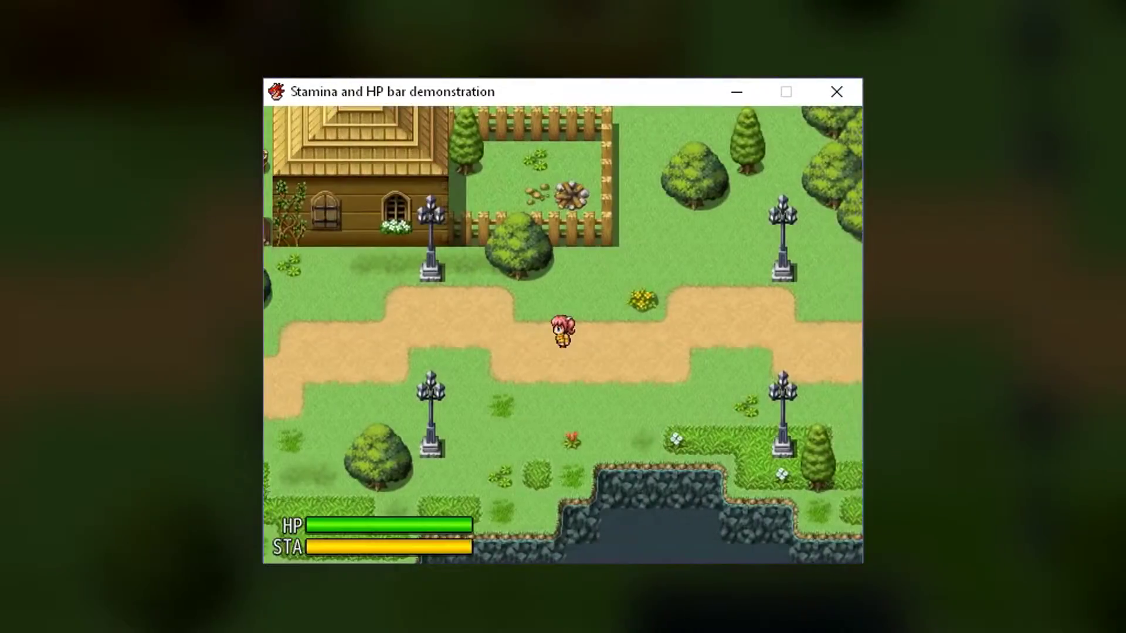
key("shift+Left")
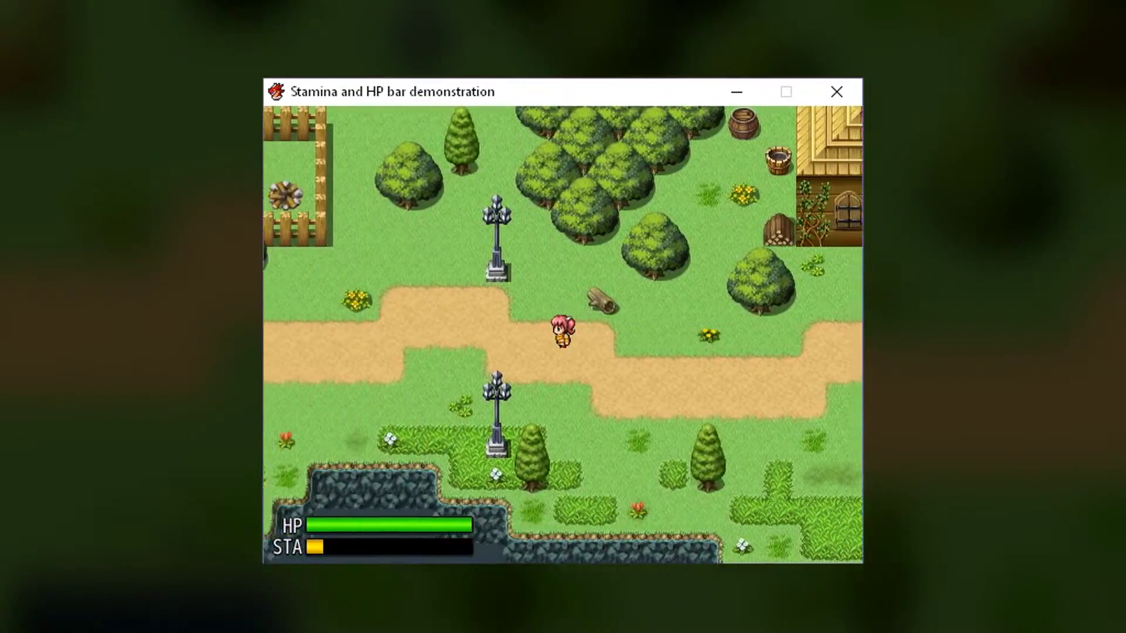
key("shift+Left")
key("Left")
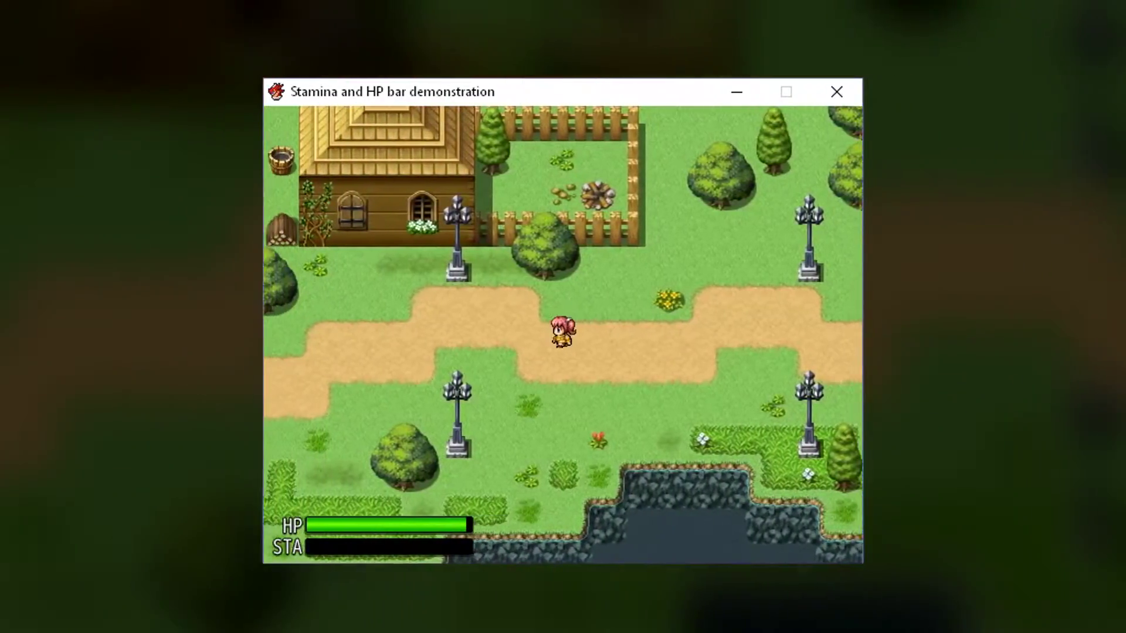
- Keep moving left to lose HP, dash again, then walk so the STA bar refills
key("Left")
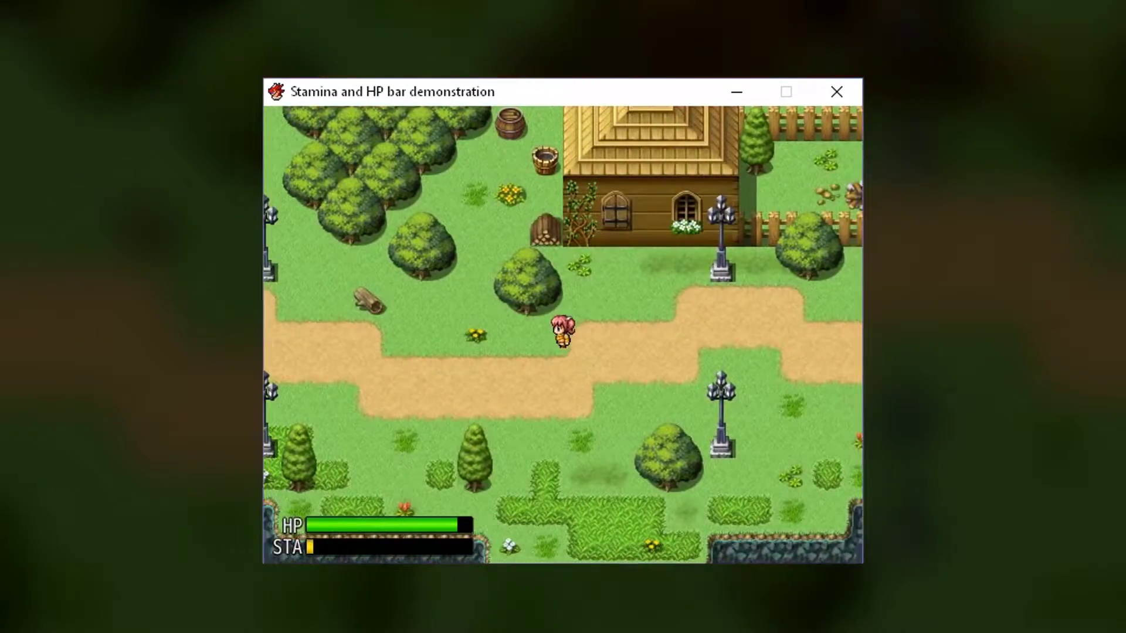
key("shift+Left")
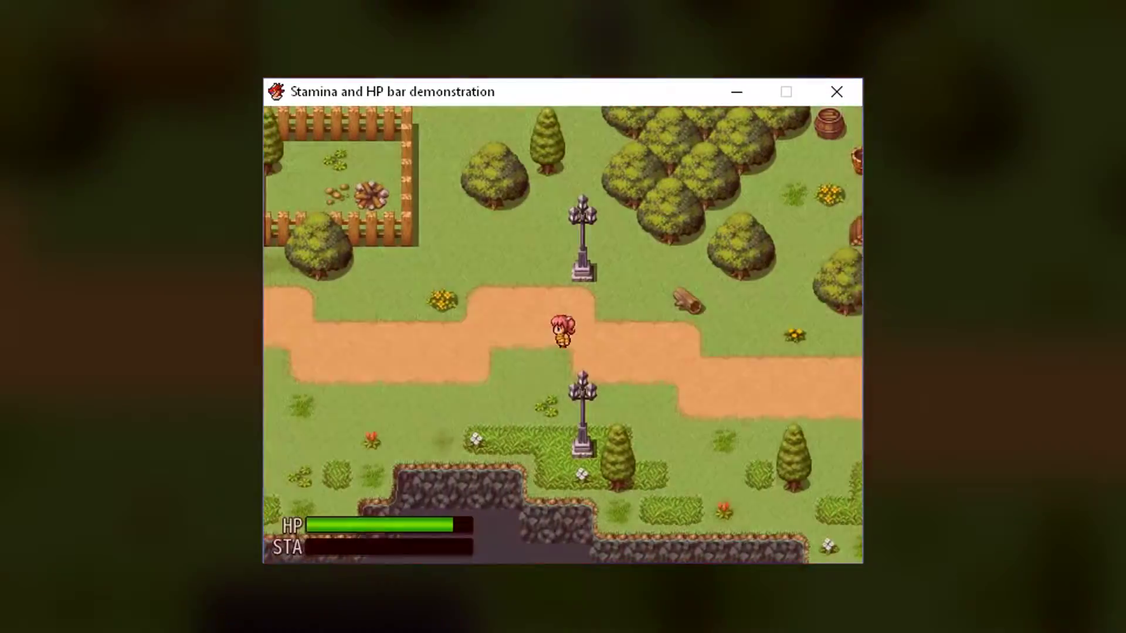
key("Left")
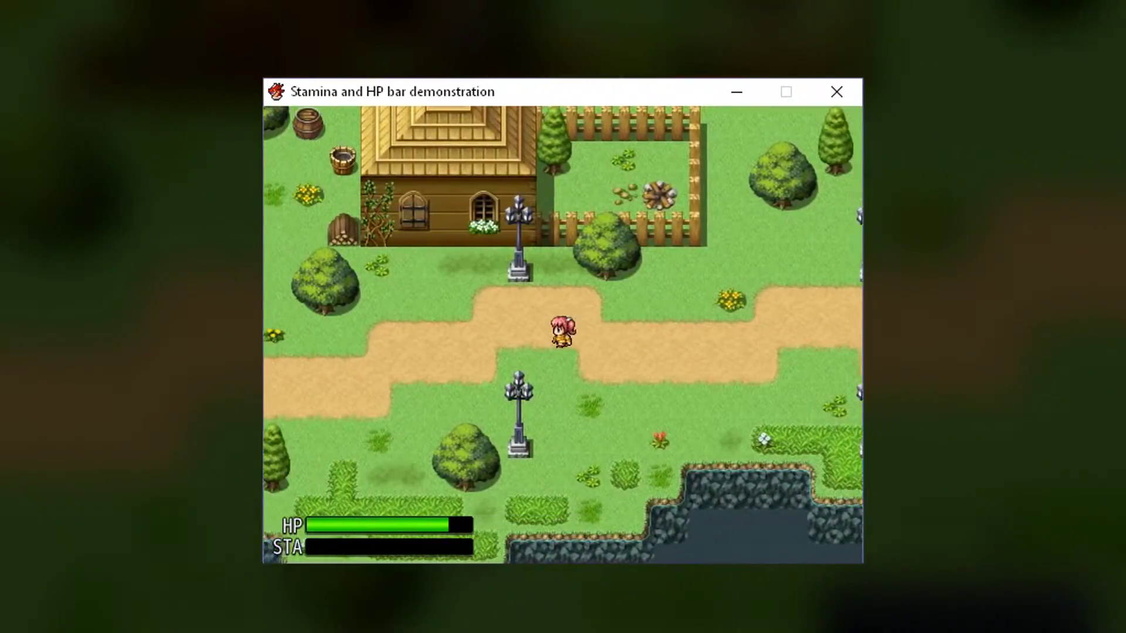
key("Left")
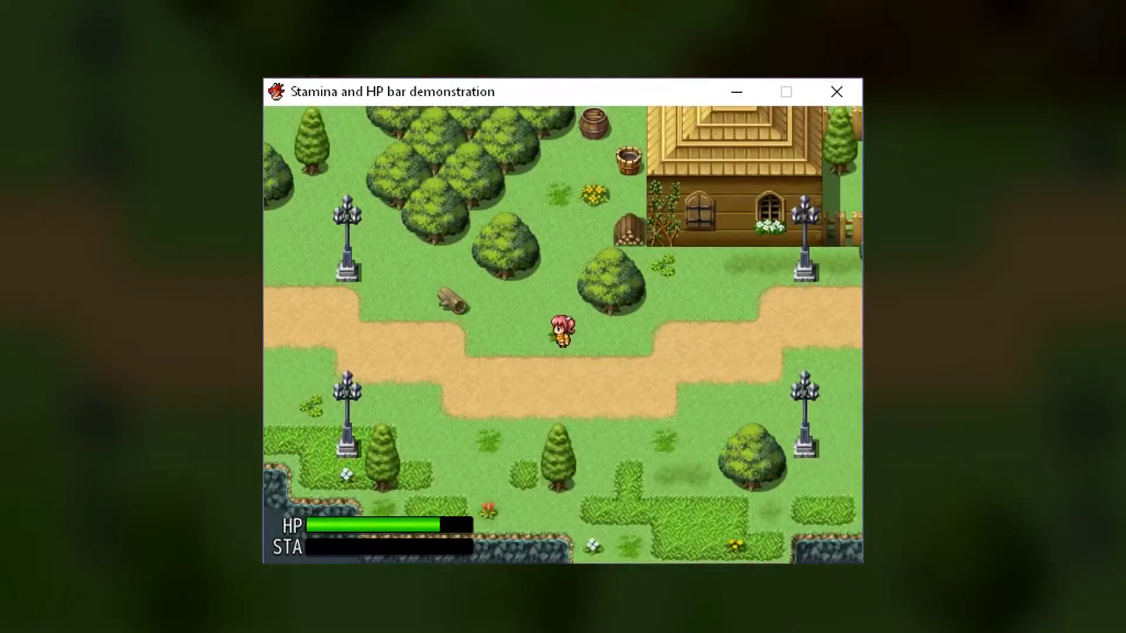
key("Left")
key("Left")
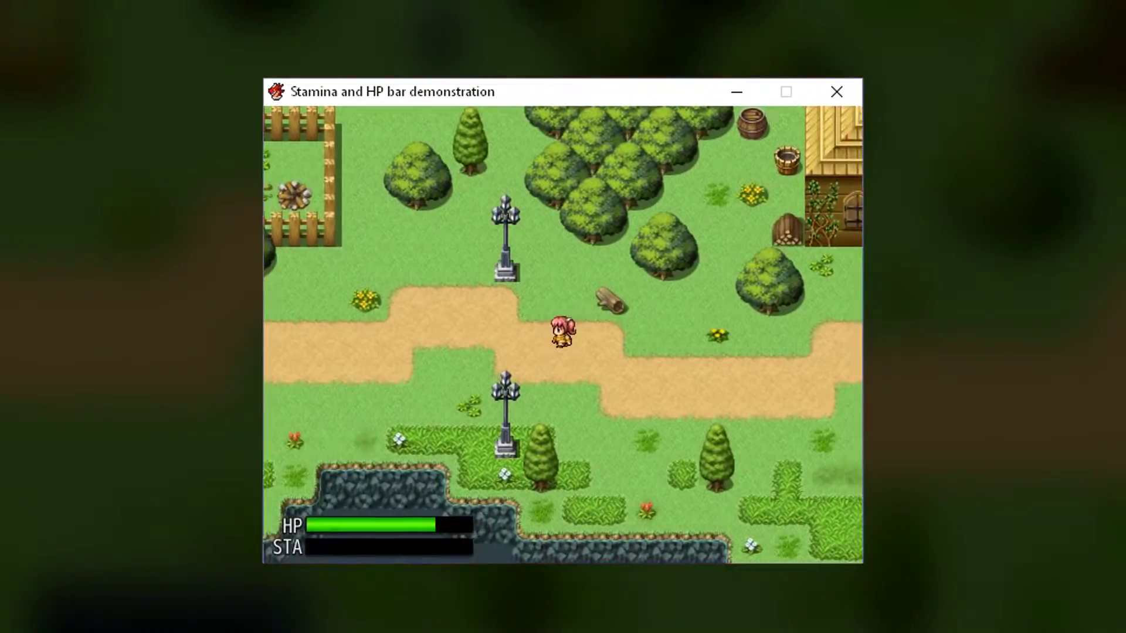
key("Left")
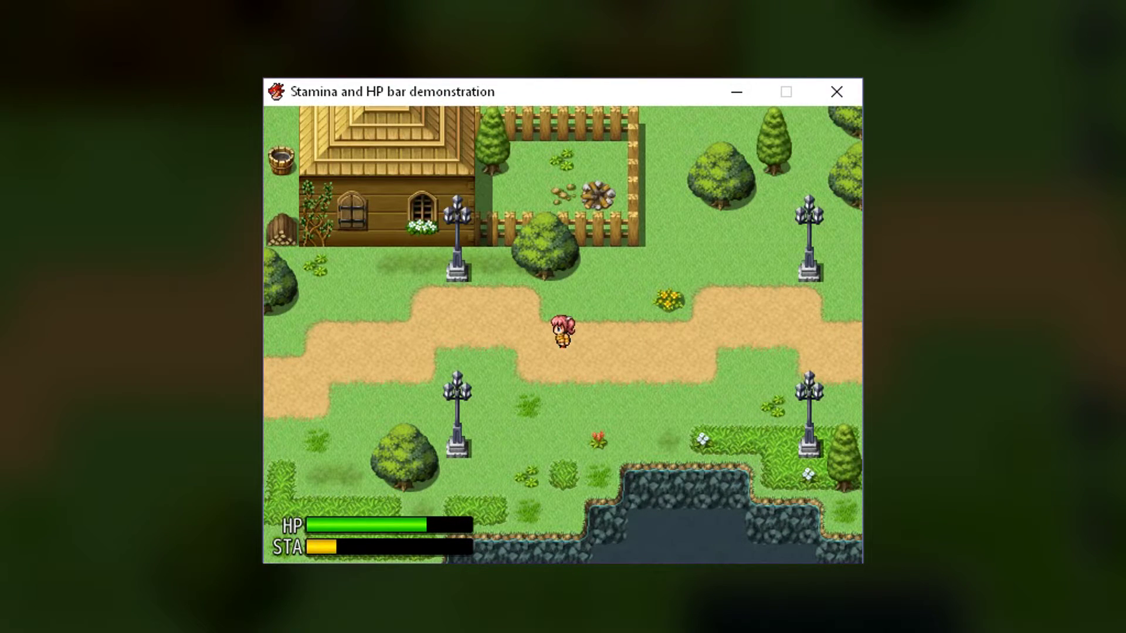
key("Down")
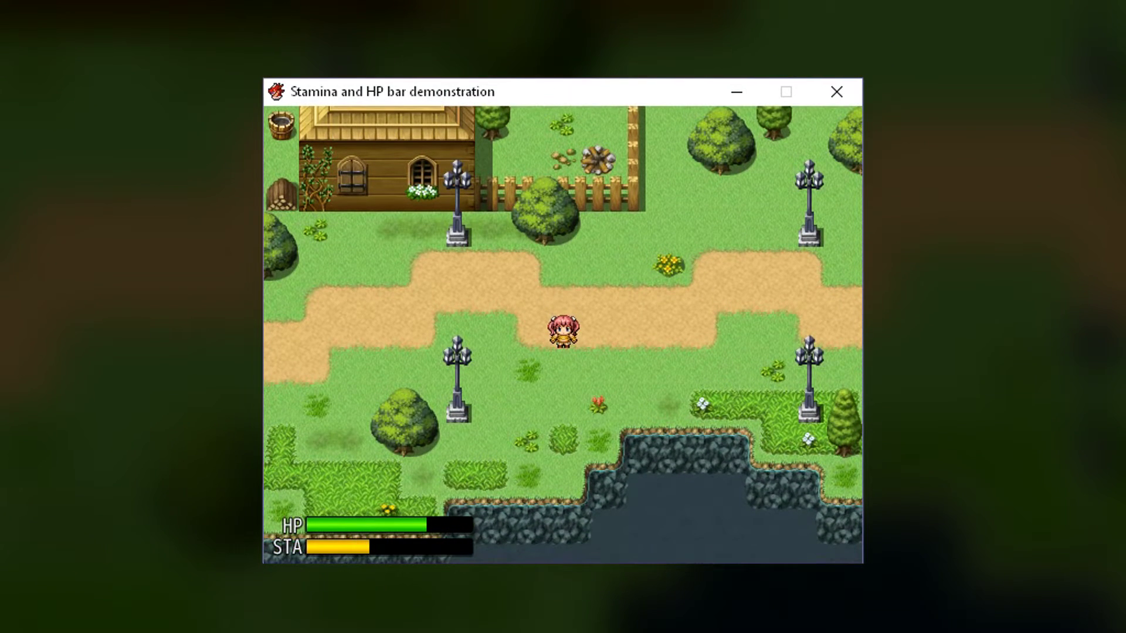